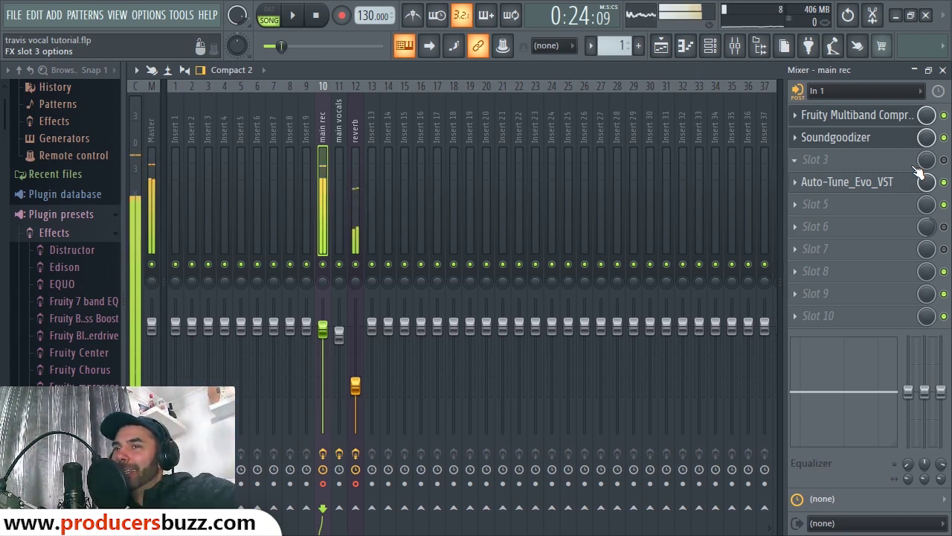
# Set the reverb track's audio input to none and reselect the main rec track
pyautogui.click(361, 134)
pyautogui.click(856, 90)
pyautogui.click(842, 173)
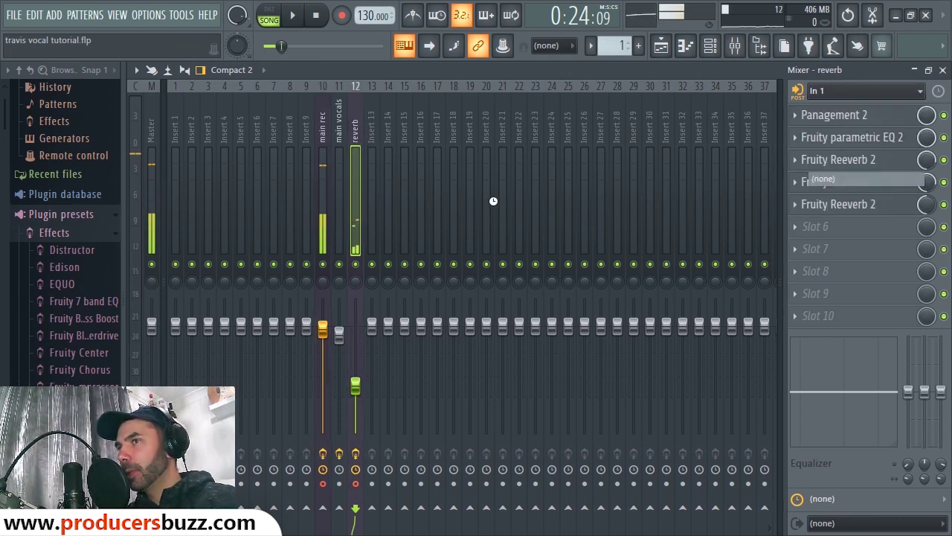
pyautogui.click(323, 146)
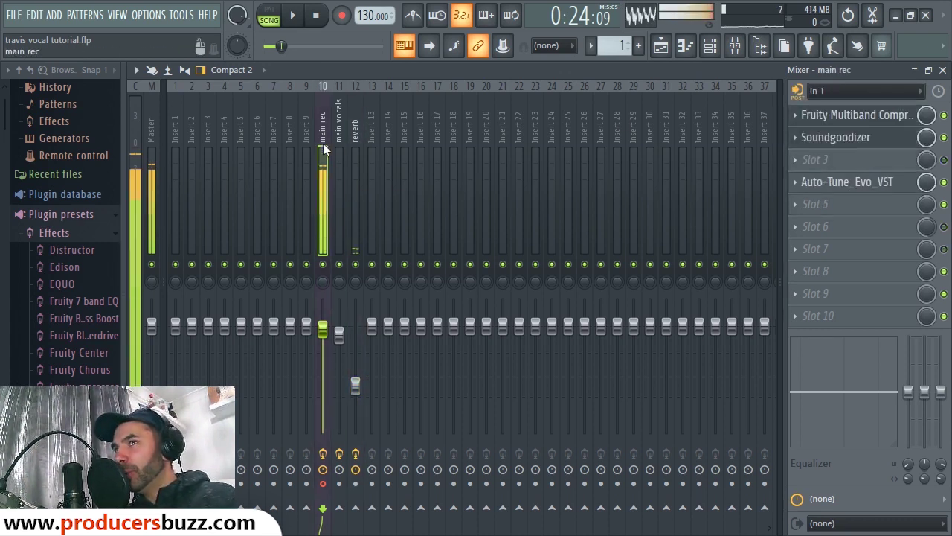
# Bypass the Soundgoodizer and Auto-Tune_Evo_VST effects on the main rec track
pyautogui.click(945, 117)
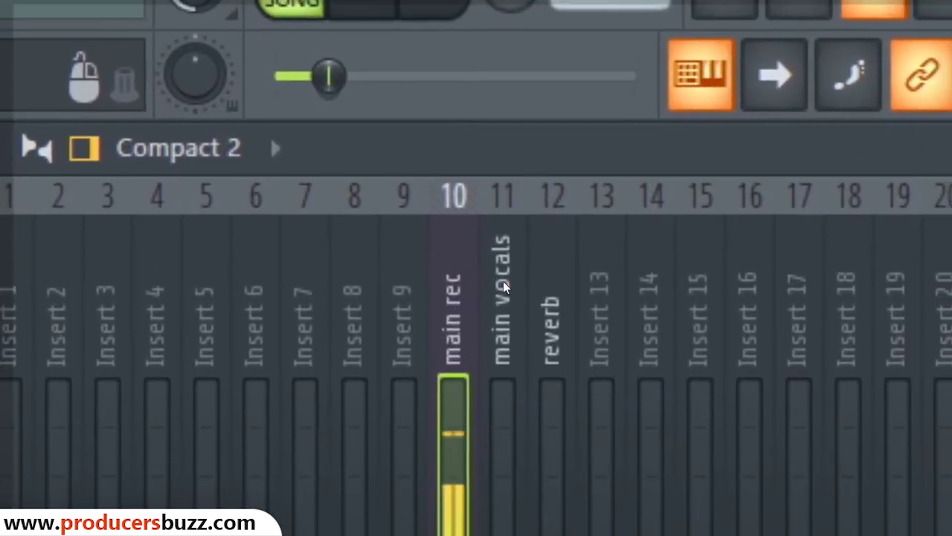
pyautogui.click(532, 294)
pyautogui.click(591, 331)
pyautogui.click(480, 349)
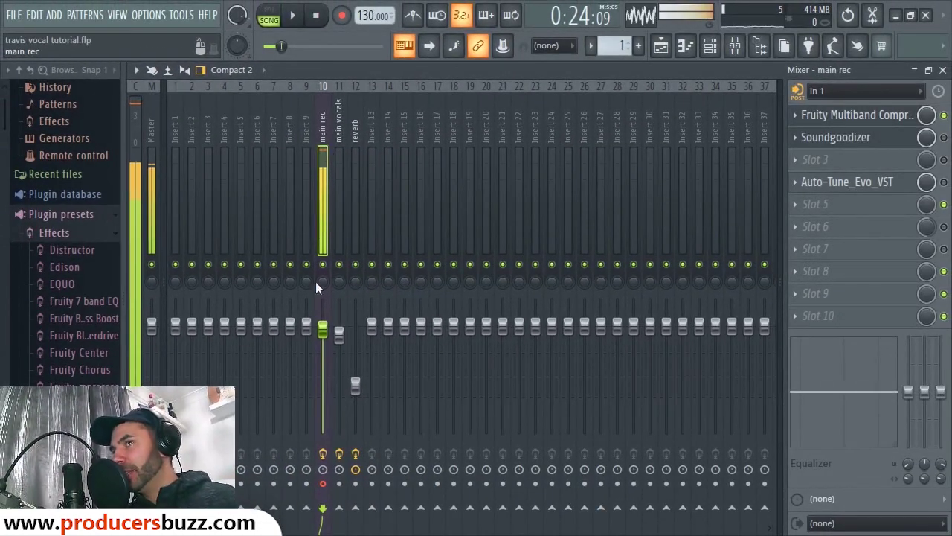
# Examine the low, mid and high band settings of the main rec track's Fruity Multiband Compressor, and close it
pyautogui.click(861, 119)
pyautogui.doubleClick(778, 255)
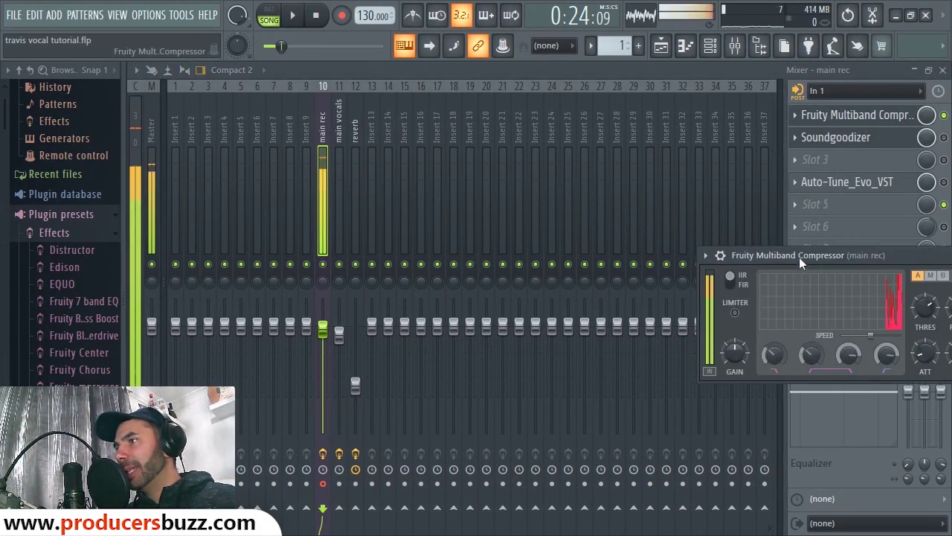
pyautogui.moveTo(800, 258); pyautogui.dragTo(282, 138)
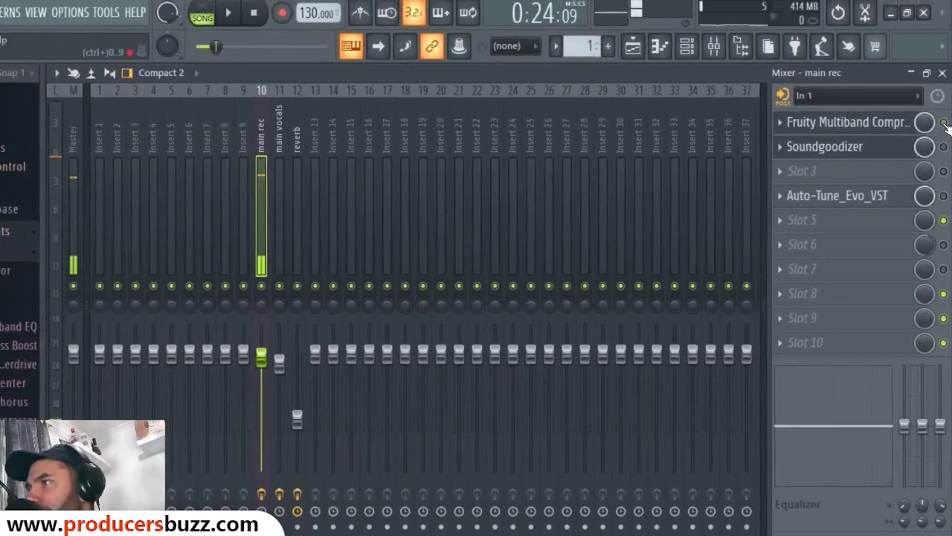
pyautogui.click(933, 272)
pyautogui.click(857, 124)
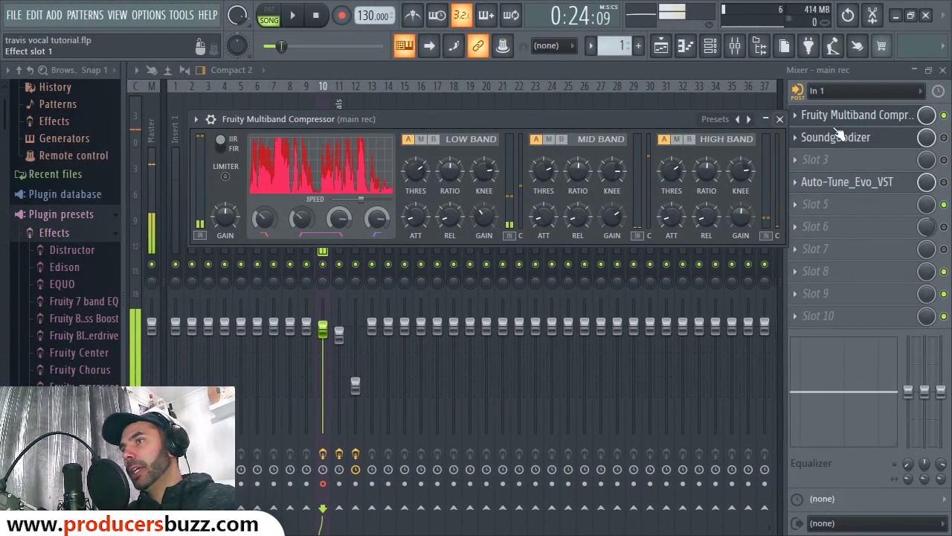
pyautogui.click(779, 119)
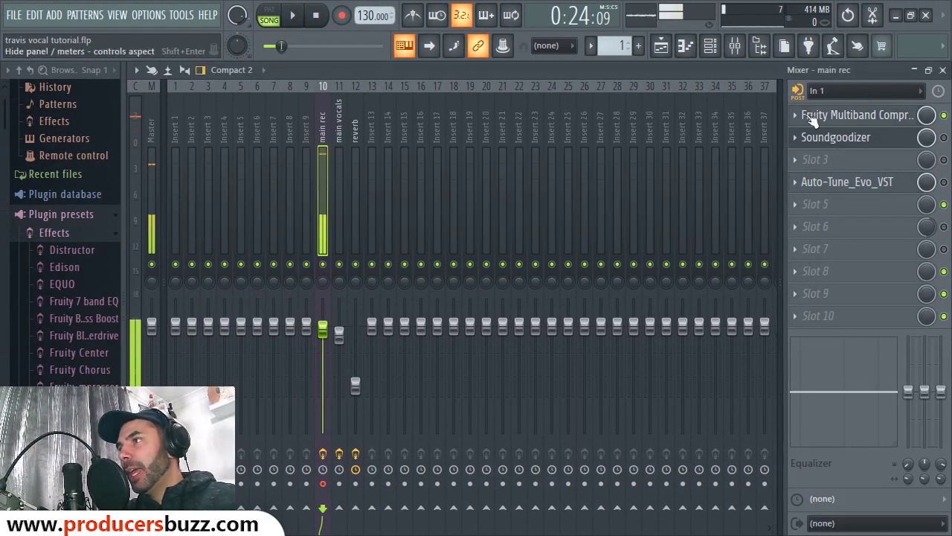
# Enable Soundgoodizer on the main rec track and open its window beside the effect slots
pyautogui.click(866, 141)
pyautogui.moveTo(417, 272); pyautogui.dragTo(655, 120)
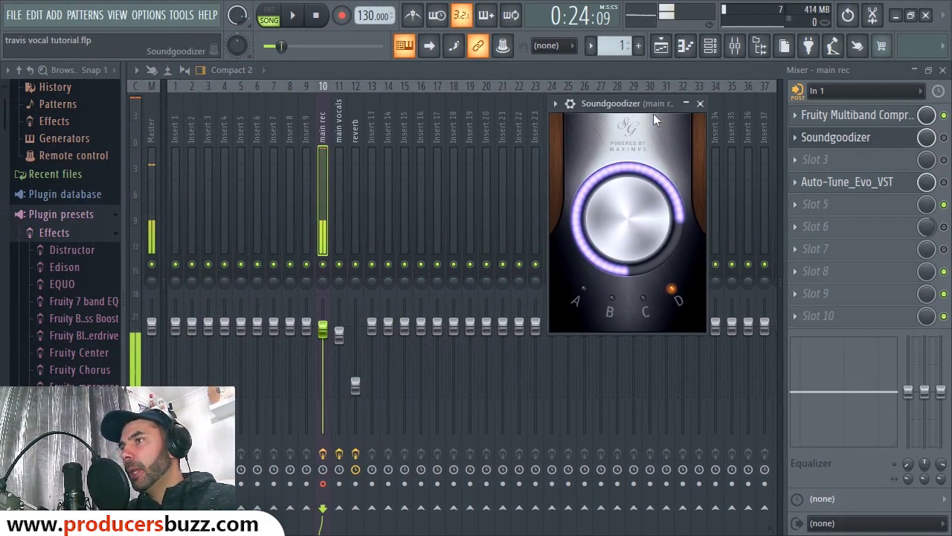
pyautogui.click(945, 140)
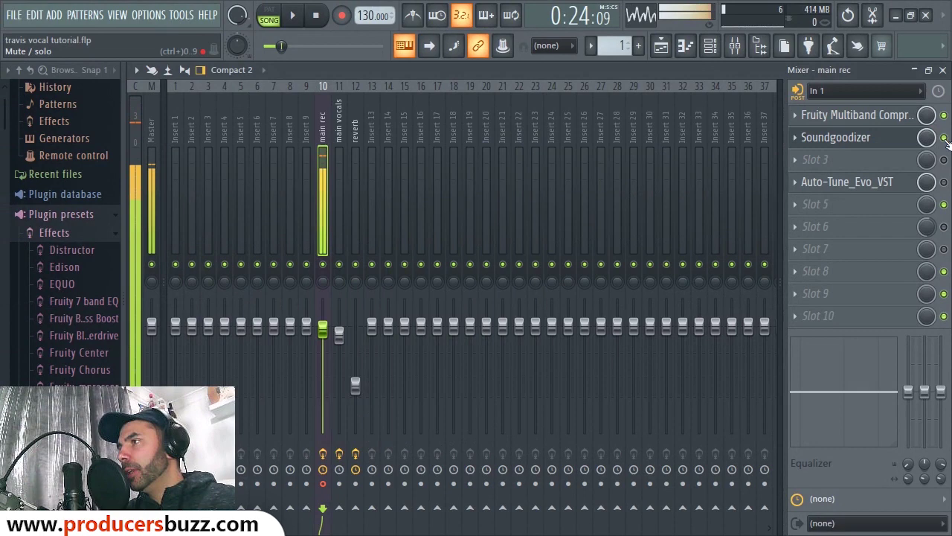
pyautogui.click(884, 144)
pyautogui.click(884, 144)
pyautogui.click(884, 145)
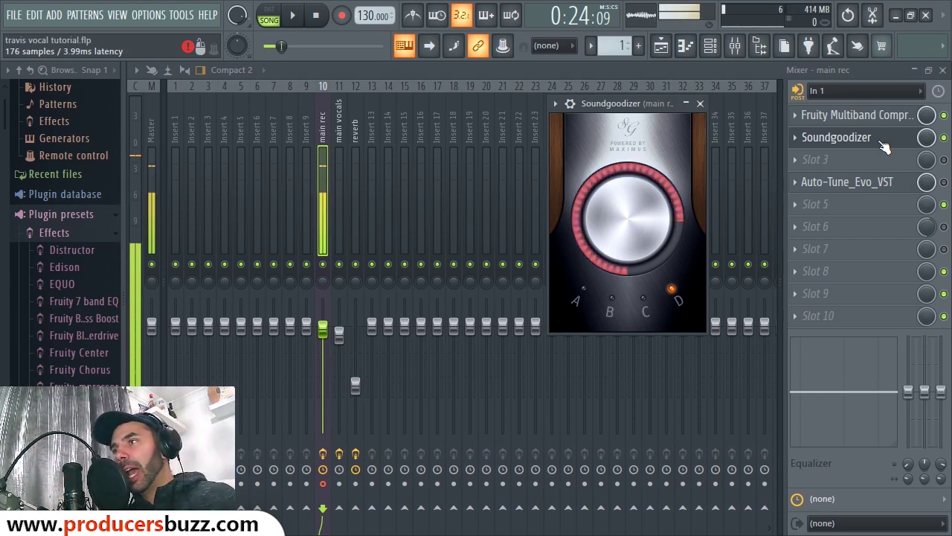
# Audition Soundgoodizer modes A, B and C, set it back to mode D, and close it
pyautogui.click(584, 296)
pyautogui.click(612, 303)
pyautogui.click(645, 304)
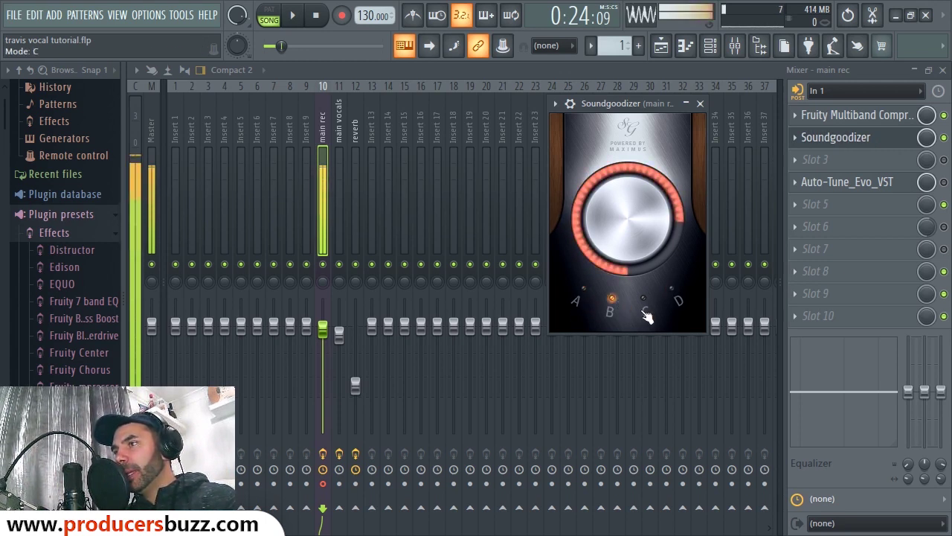
pyautogui.click(674, 295)
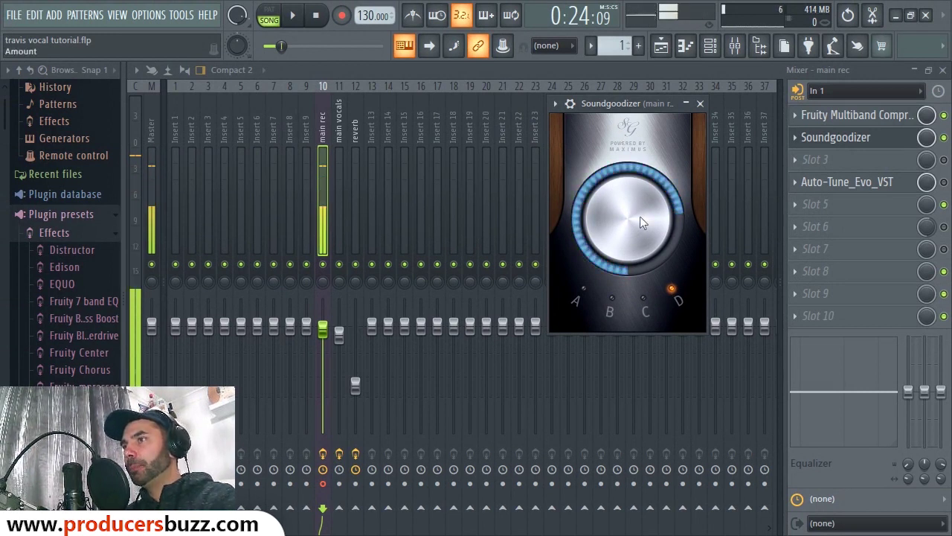
pyautogui.click(699, 103)
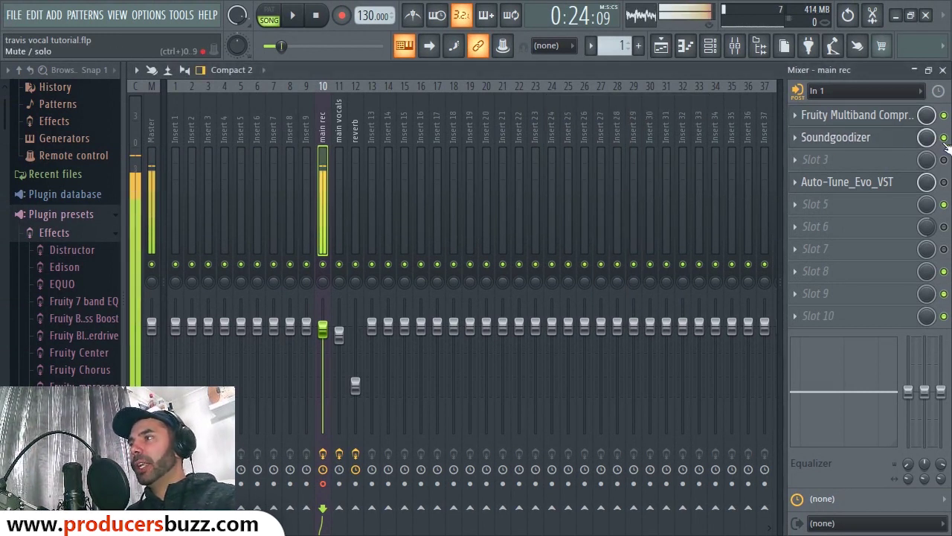
# Enable Auto-Tune_Evo_VST on the main rec track and open its settings
pyautogui.click(846, 182)
pyautogui.click(944, 183)
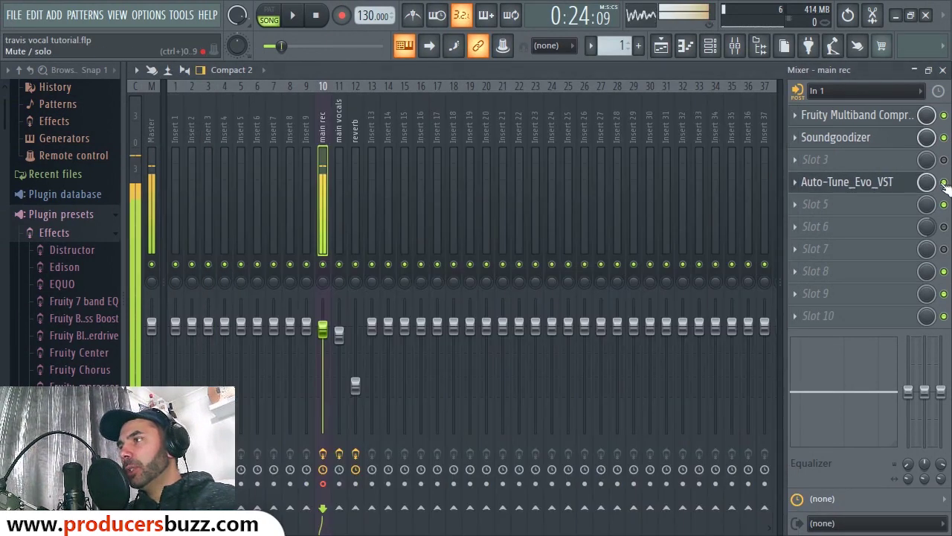
pyautogui.click(838, 182)
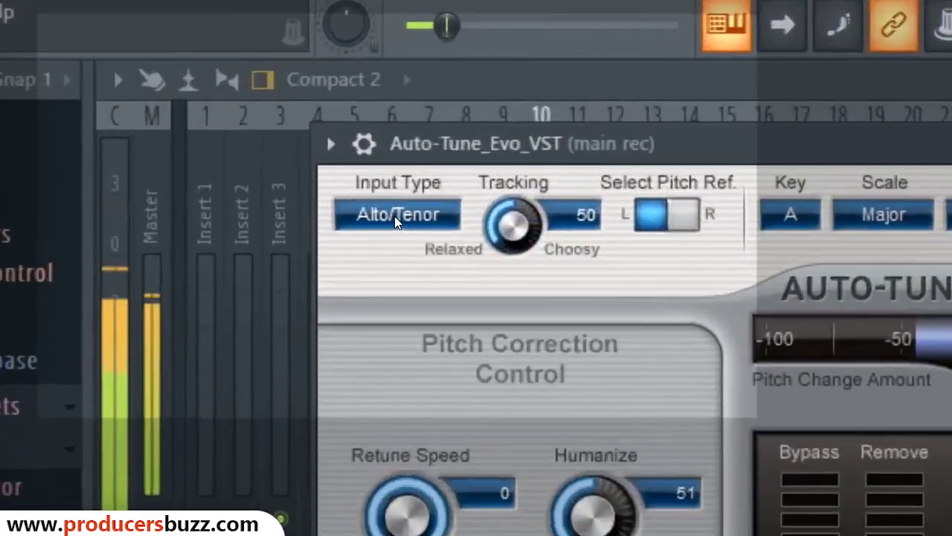
# Try the Low Male input type in Auto-Tune Evo and return it to Alto/Tenor
pyautogui.click(260, 130)
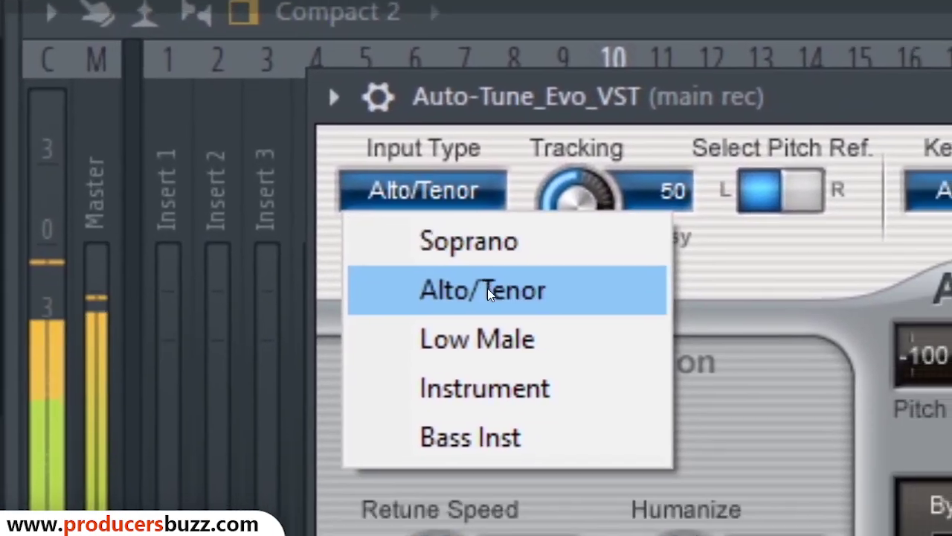
pyautogui.click(488, 290)
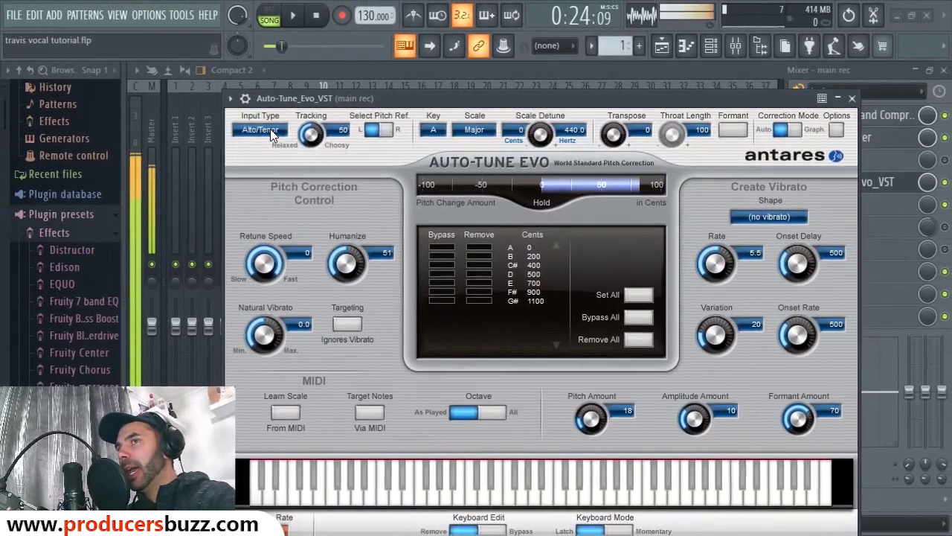
pyautogui.click(270, 128)
pyautogui.click(276, 175)
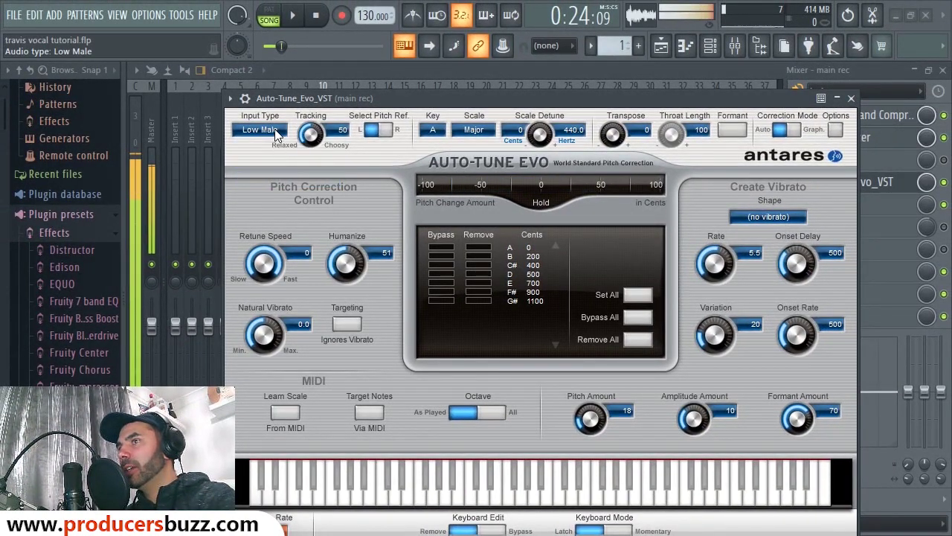
pyautogui.click(276, 130)
pyautogui.click(276, 160)
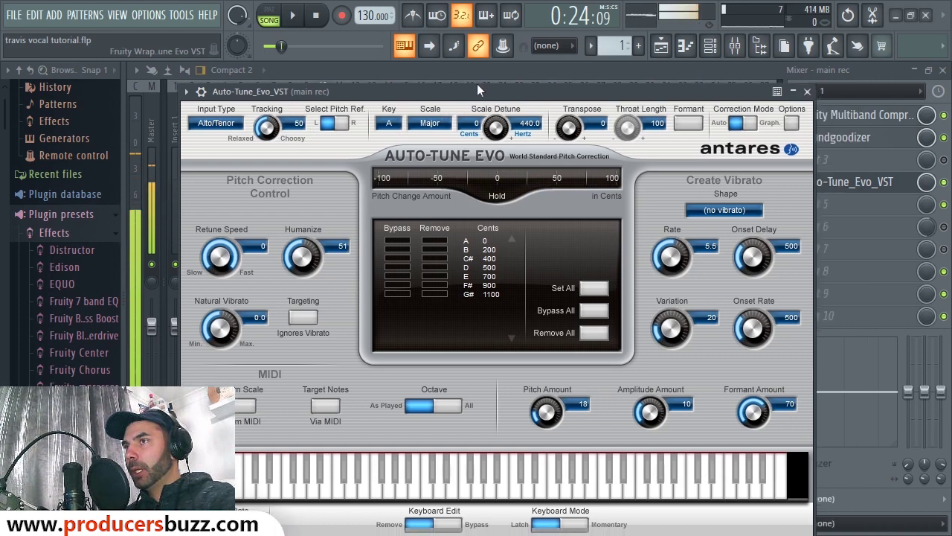
# Compare the main rec voice with Auto-Tune Evo on and bypassed, and reopen the plugin's settings
pyautogui.moveTo(513, 97); pyautogui.dragTo(442, 84)
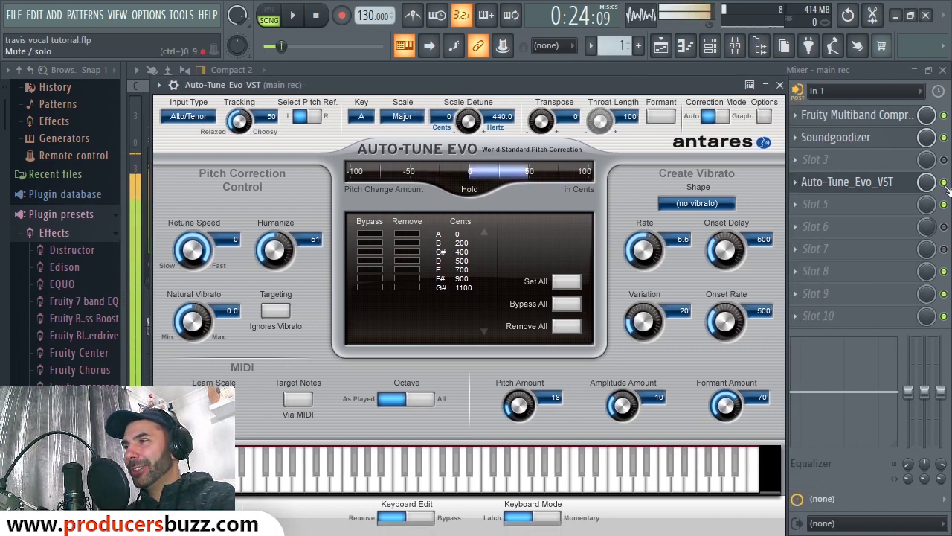
pyautogui.click(944, 183)
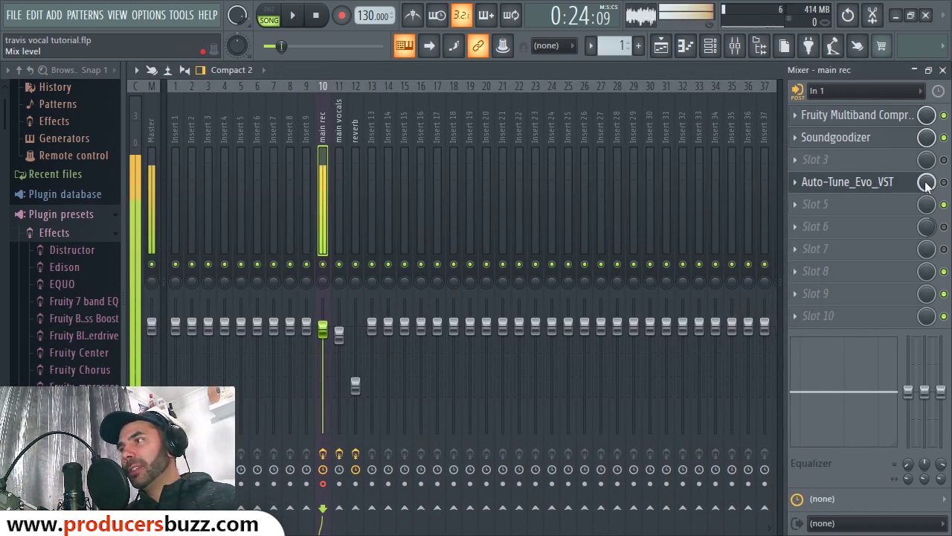
pyautogui.click(889, 184)
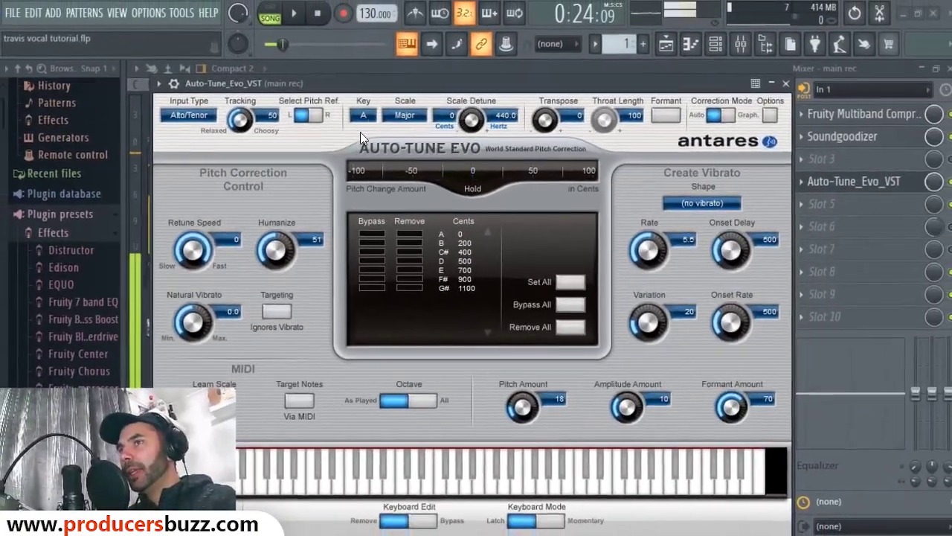
# Look through Auto-Tune Evo's available scales and keys, leaving the key at A, and close the plugin
pyautogui.click(405, 115)
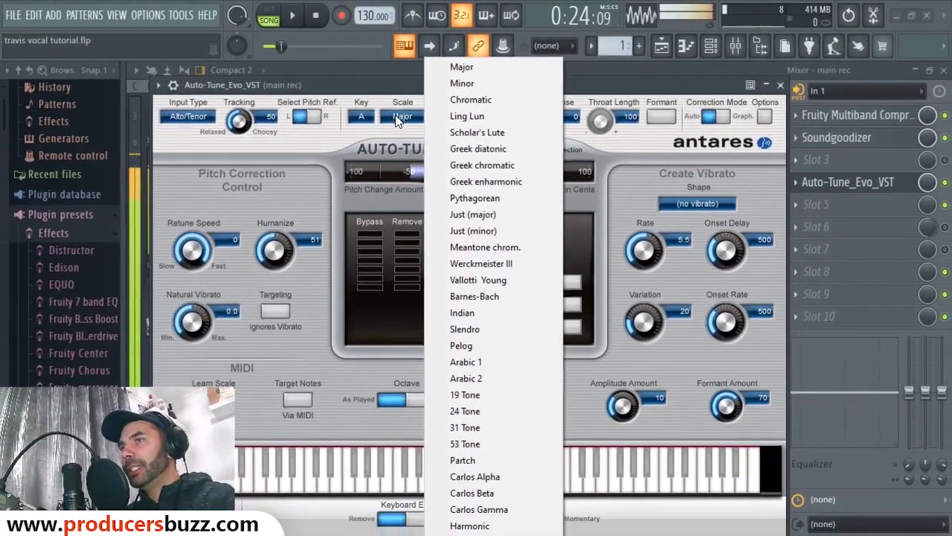
pyautogui.click(361, 116)
pyautogui.click(376, 280)
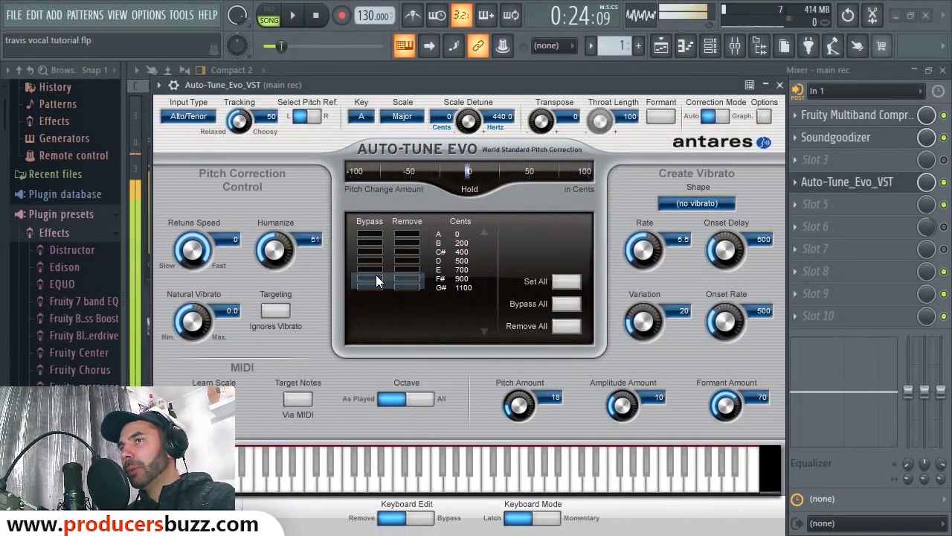
pyautogui.click(361, 116)
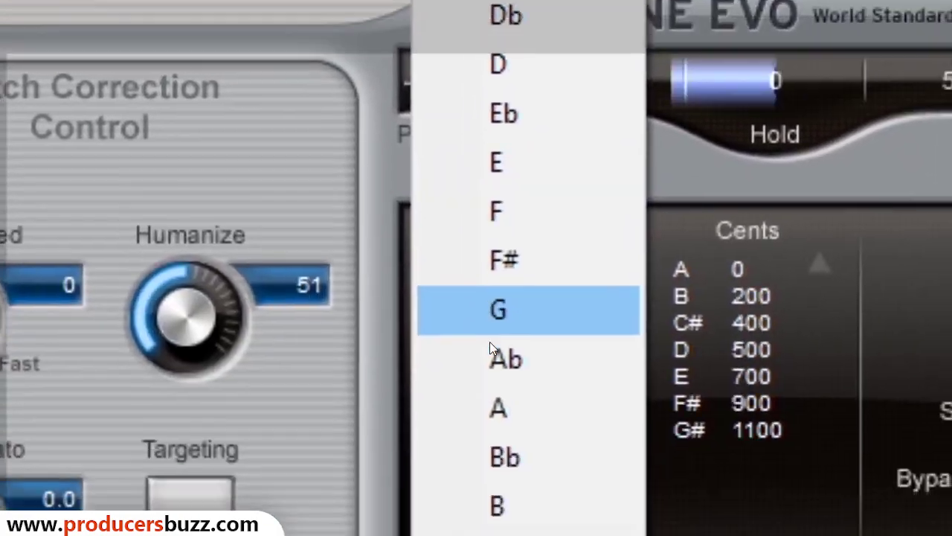
pyautogui.click(490, 341)
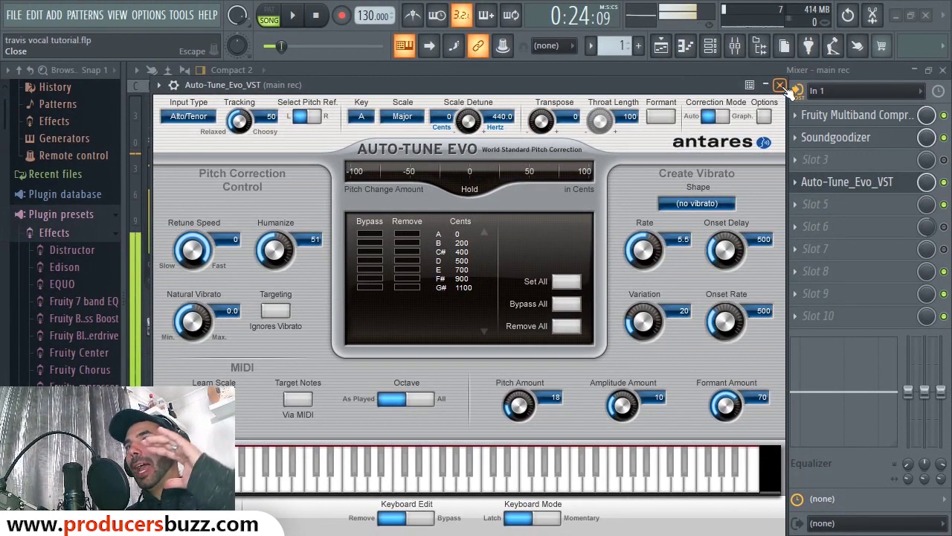
pyautogui.click(780, 85)
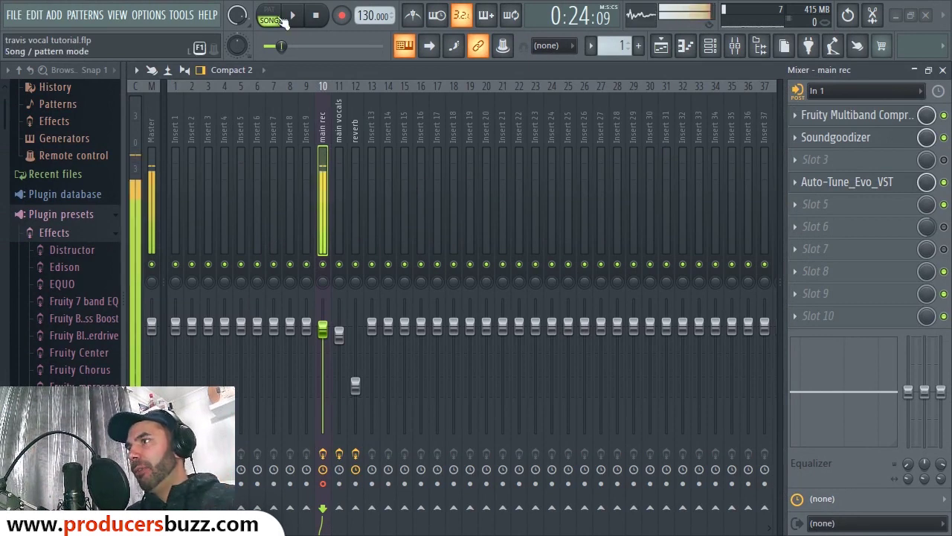
# Review the reverb track's effect chain, reselect main rec, and close the mixer to reach the playlist
pyautogui.click(352, 121)
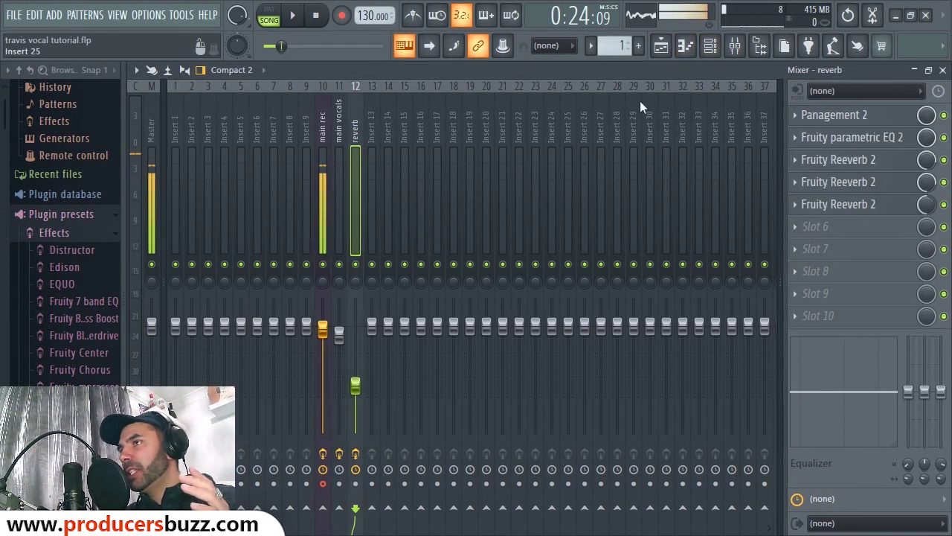
pyautogui.click(322, 159)
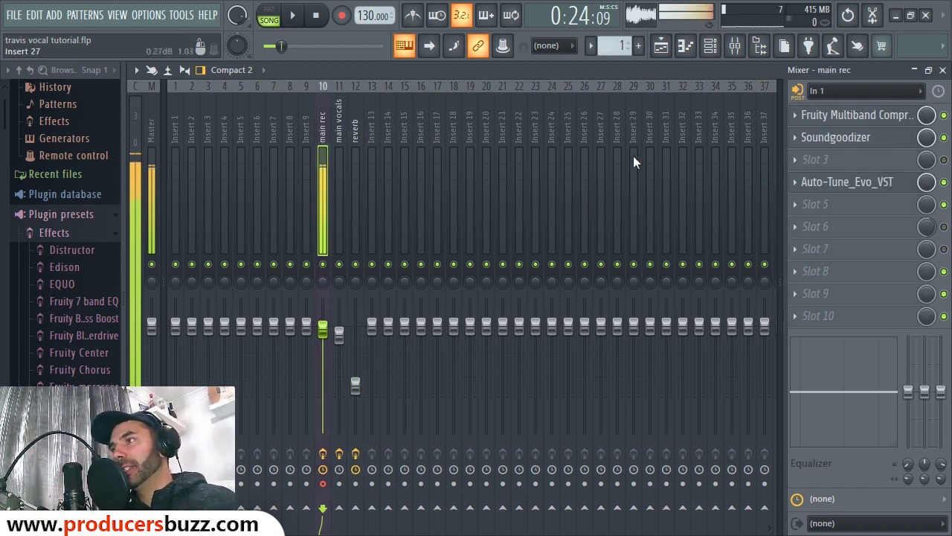
pyautogui.click(942, 69)
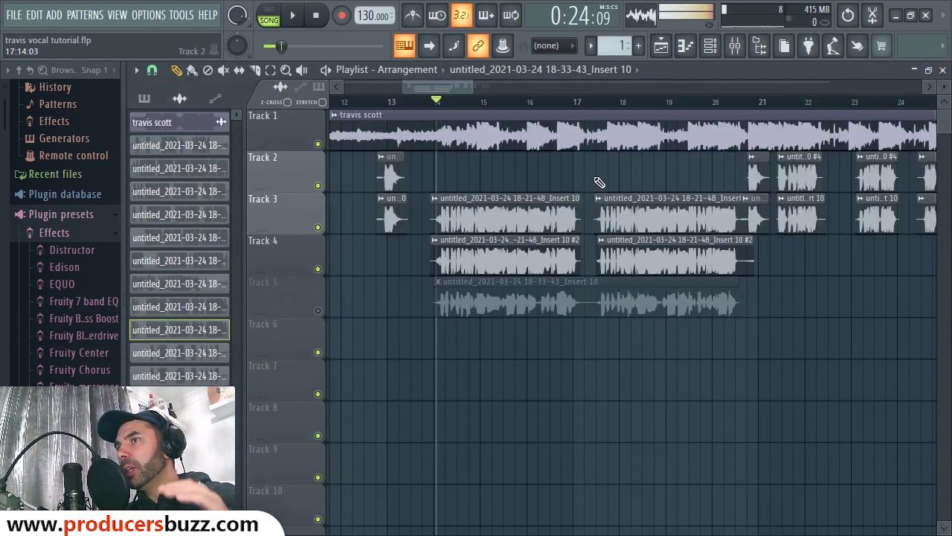
# Start recording from just before bar 14 in the playlist and mute Tracks 3 and 4
pyautogui.moveTo(443, 104); pyautogui.dragTo(440, 106)
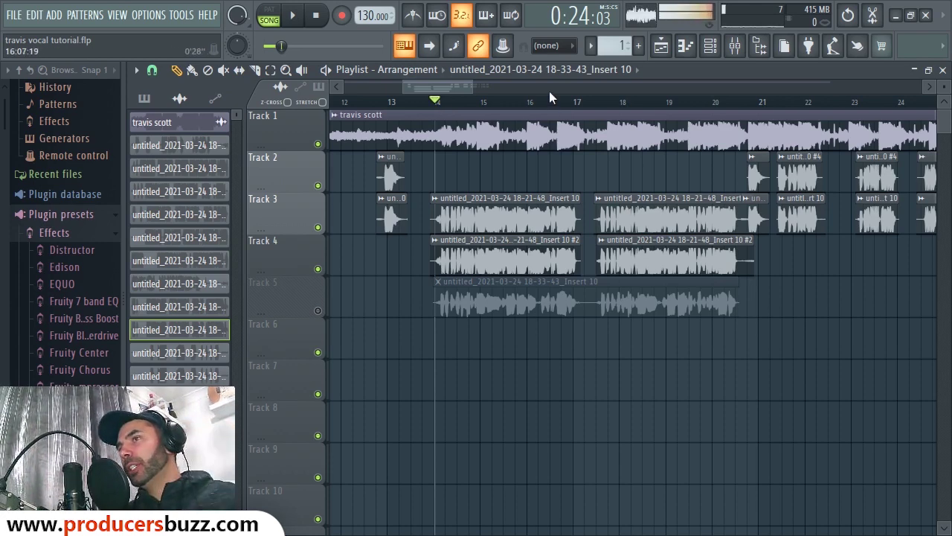
pyautogui.click(428, 102)
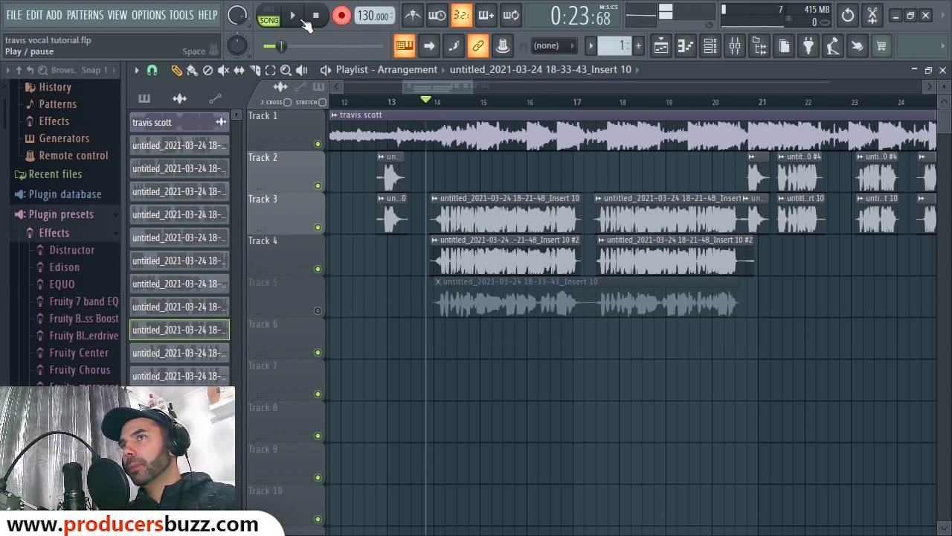
pyautogui.click(293, 15)
pyautogui.click(319, 228)
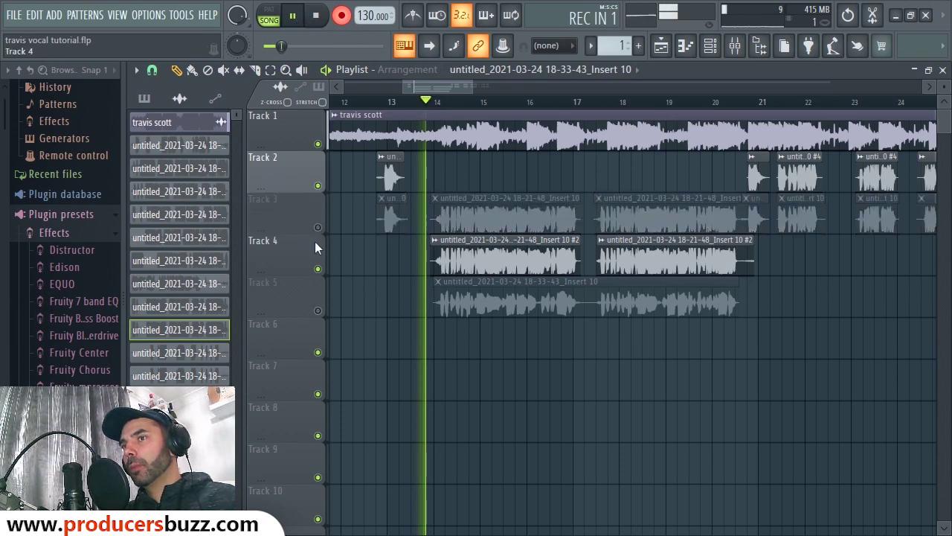
pyautogui.click(318, 268)
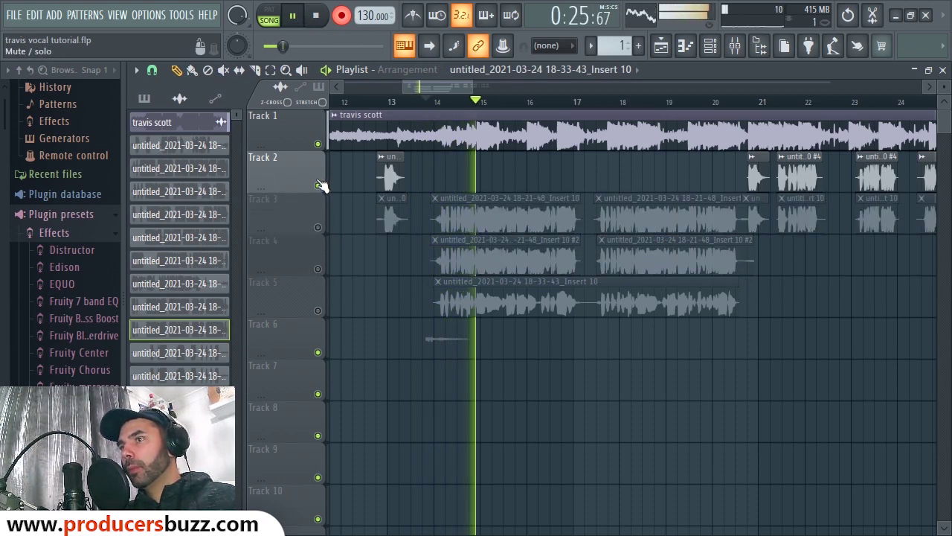
# Stop the current take, mute Track 2, and record a new main rec vocal take starting just after bar 12
pyautogui.press('space')
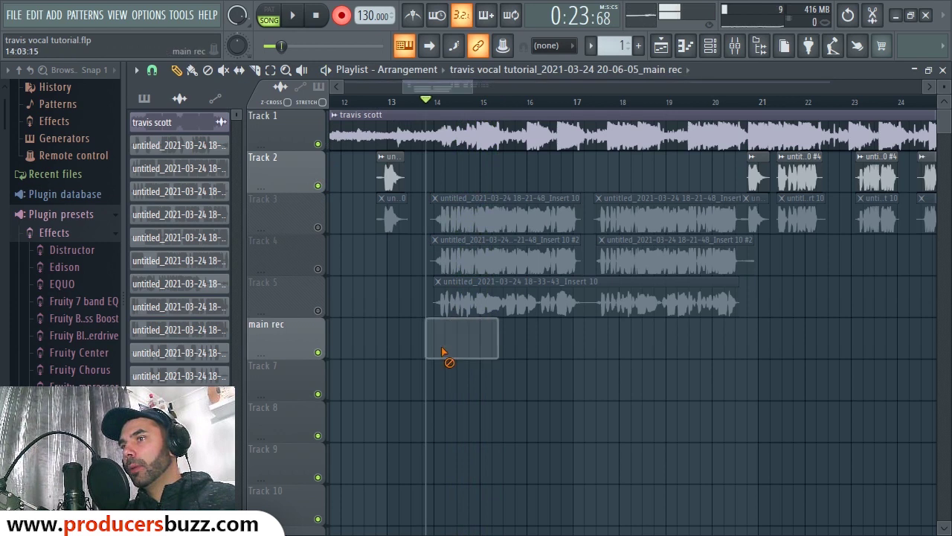
pyautogui.click(355, 102)
pyautogui.click(318, 185)
pyautogui.press('space')
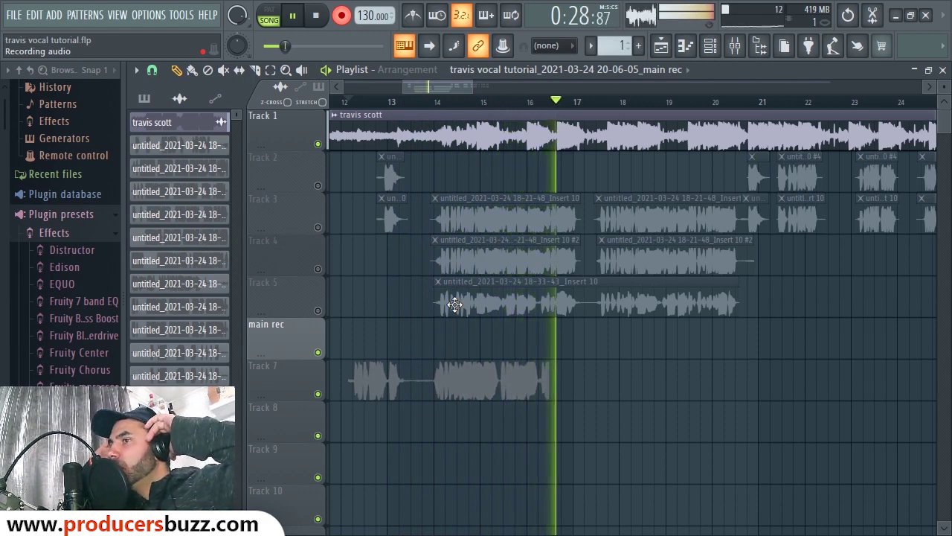
pyautogui.press('space')
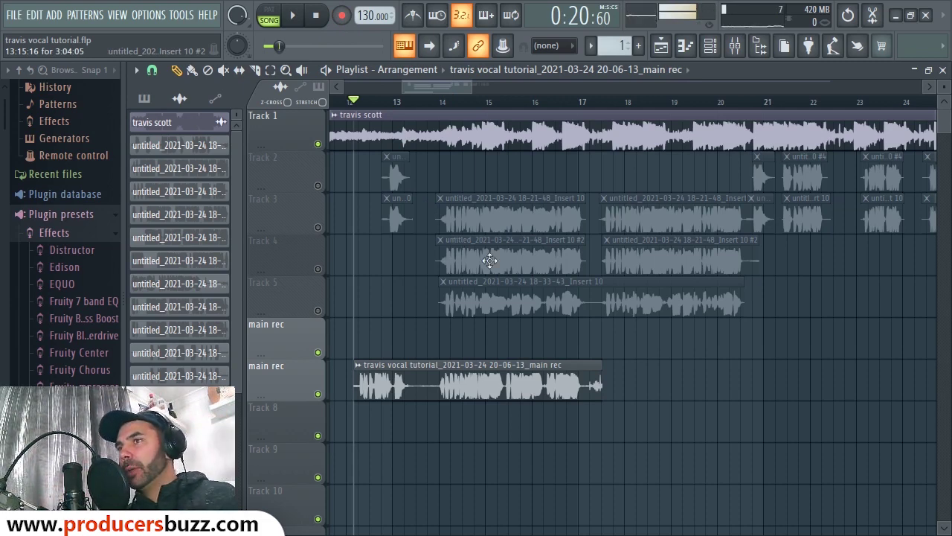
# Check the main rec mixer track, close the mixer, and play back the new take from just before bar 14
pyautogui.click(735, 46)
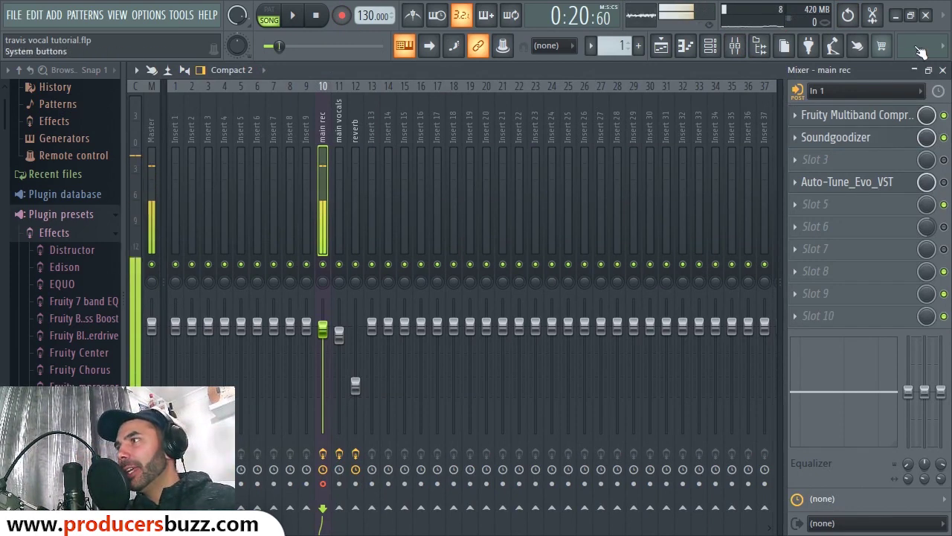
pyautogui.click(943, 69)
pyautogui.click(440, 104)
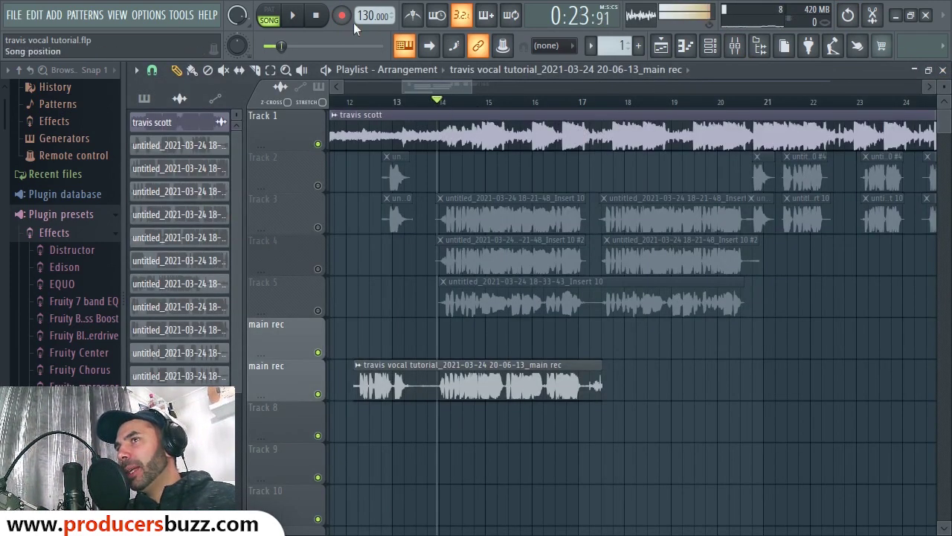
pyautogui.scroll(4, 446, 91)
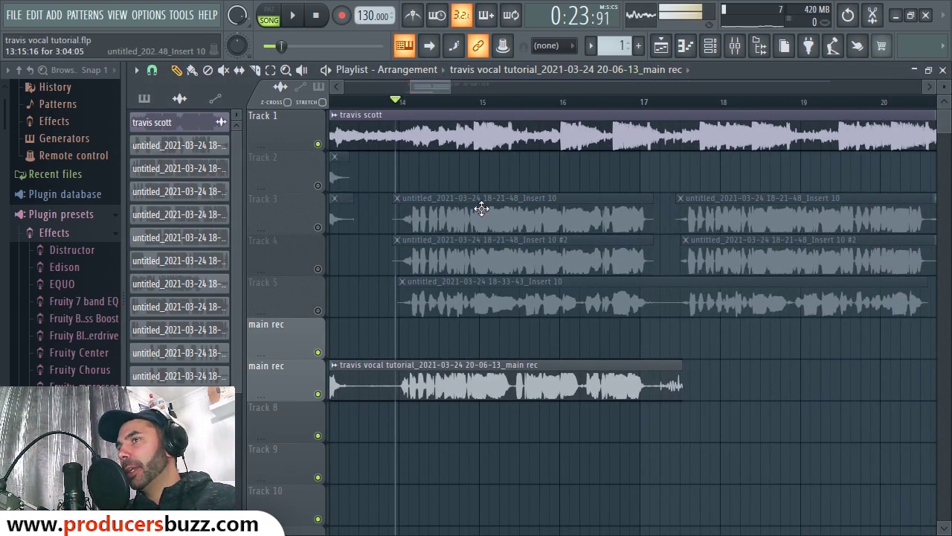
pyautogui.press('space')
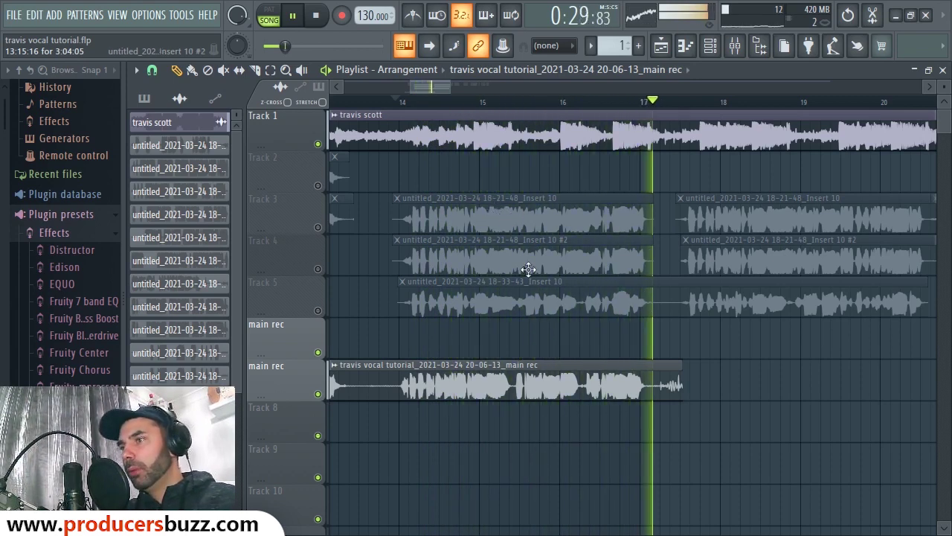
pyautogui.press('space')
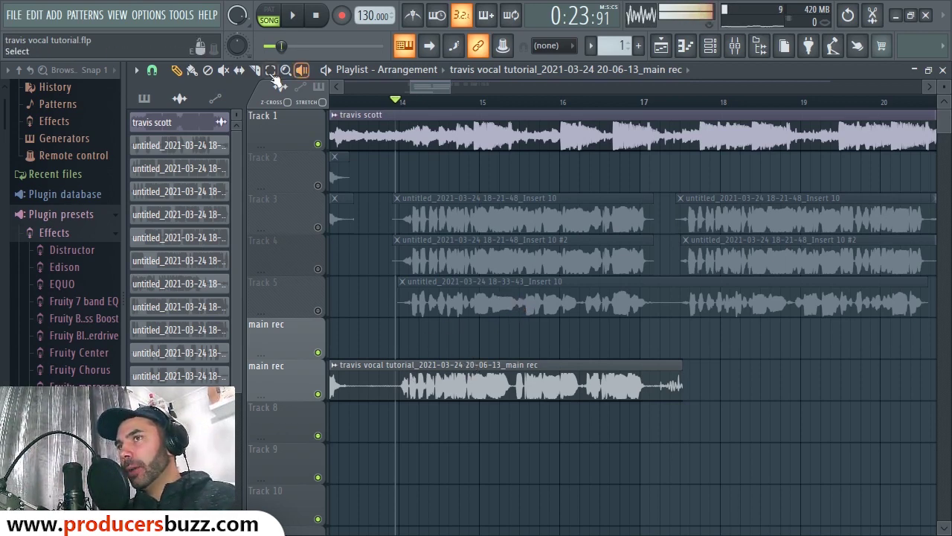
# Cut the take at bar 14 and remove the part before it, and duplicate the remaining clip onto Track 8
pyautogui.moveTo(399, 410); pyautogui.dragTo(399, 410)
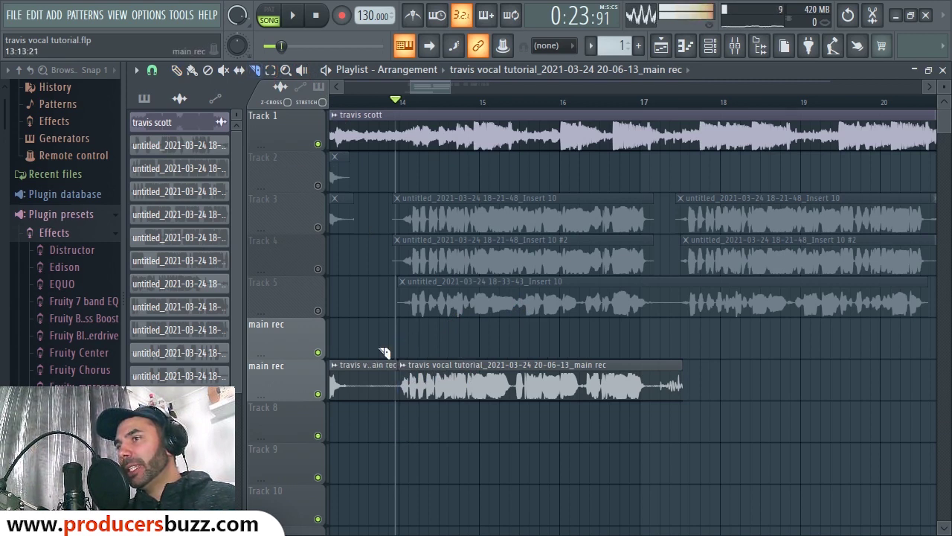
pyautogui.rightClick(368, 383)
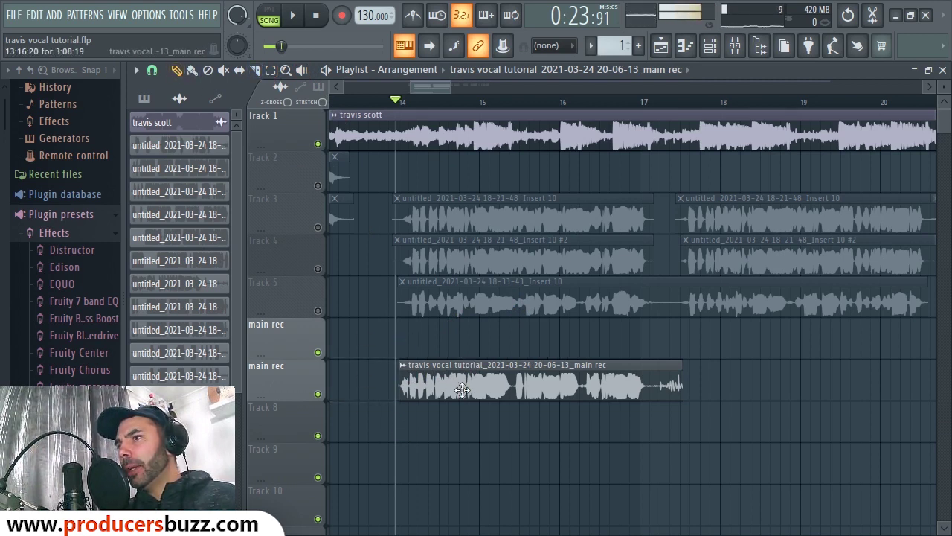
pyautogui.moveTo(462, 419); pyautogui.dragTo(462, 450)
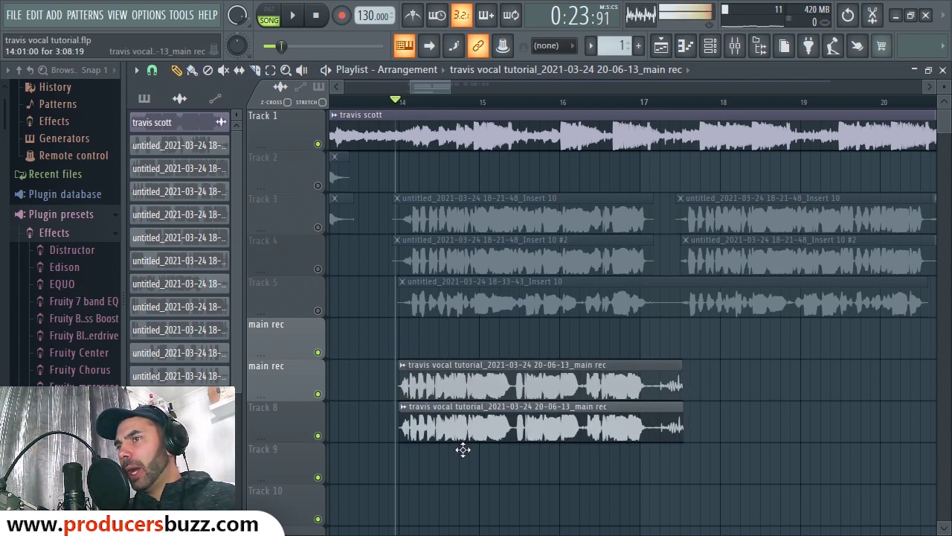
# Delete the old muted vocal clip from Track 5
pyautogui.click(484, 213)
pyautogui.click(480, 261)
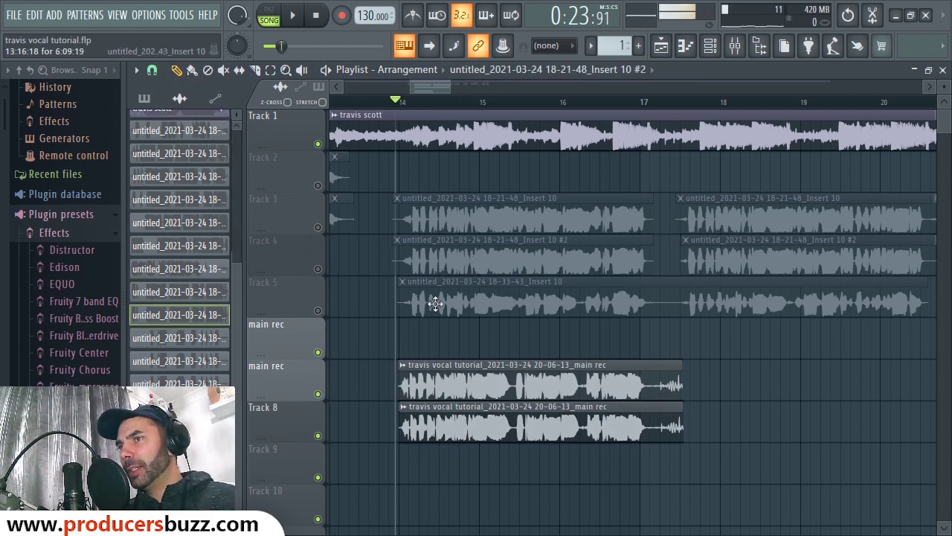
pyautogui.rightClick(504, 299)
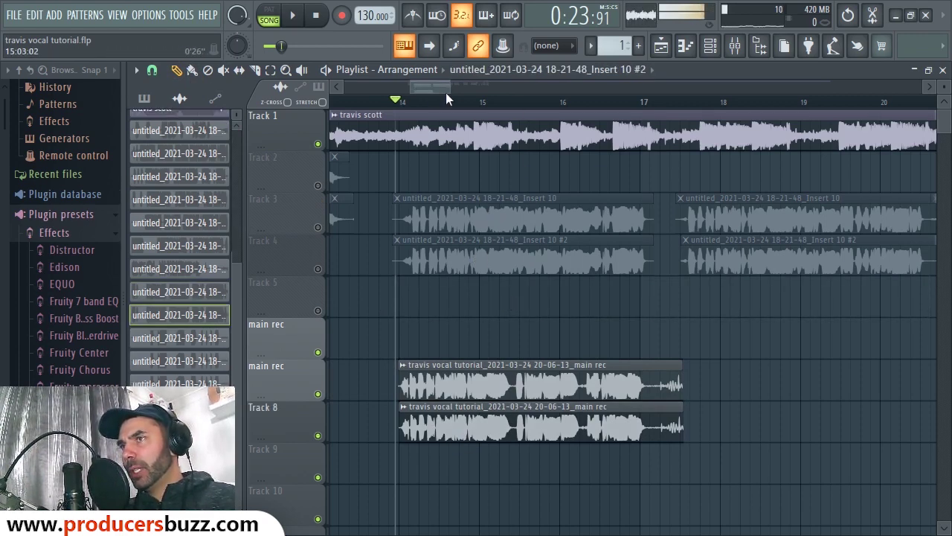
# Make the vocal clip on the main rec track directly above Track 8 unique
pyautogui.moveTo(446, 90)
pyautogui.mouseDown()
pyautogui.moveTo(499, 90)
pyautogui.moveTo(432, 88)
pyautogui.mouseUp()
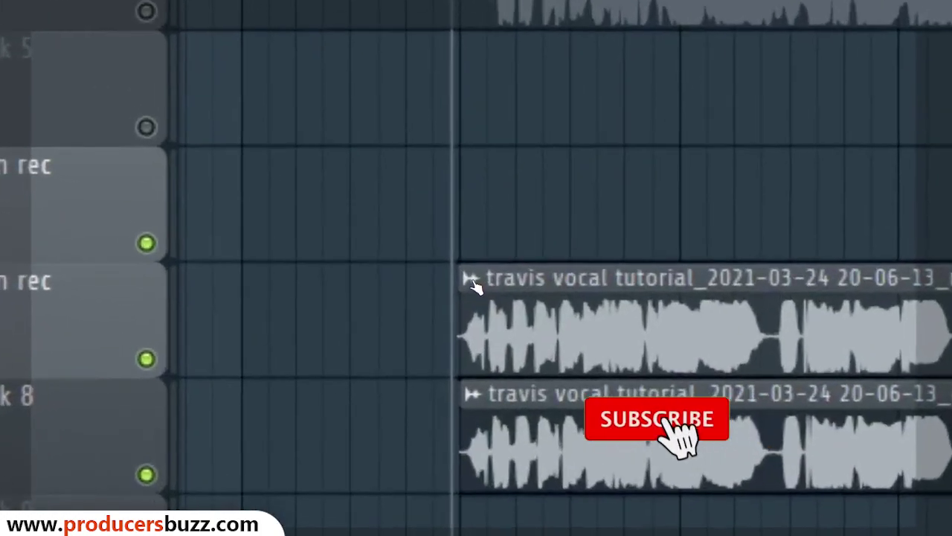
pyautogui.rightClick(439, 376)
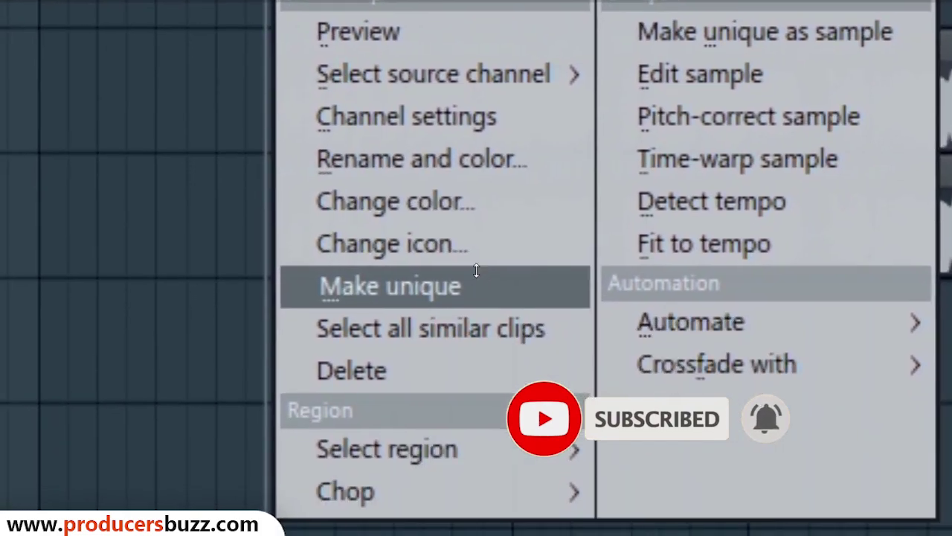
pyautogui.click(450, 380)
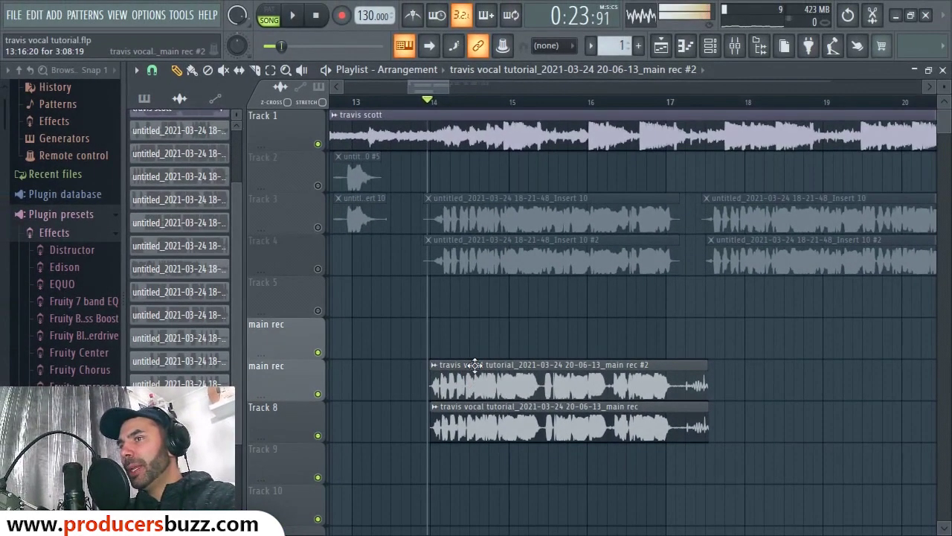
# Route the unique main rec #2 clip to mixer track 2 and the Track 8 clip to mixer track 3
pyautogui.doubleClick(474, 365)
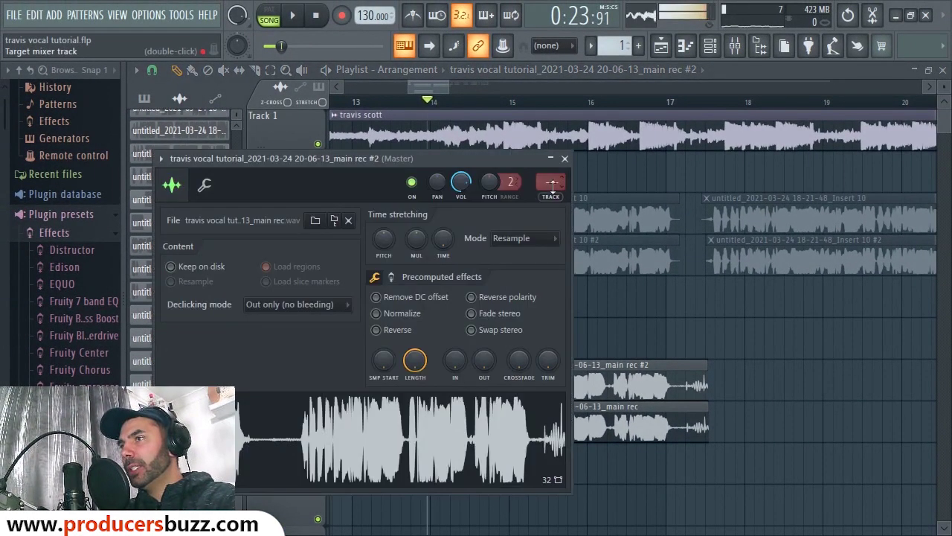
pyautogui.doubleClick(610, 406)
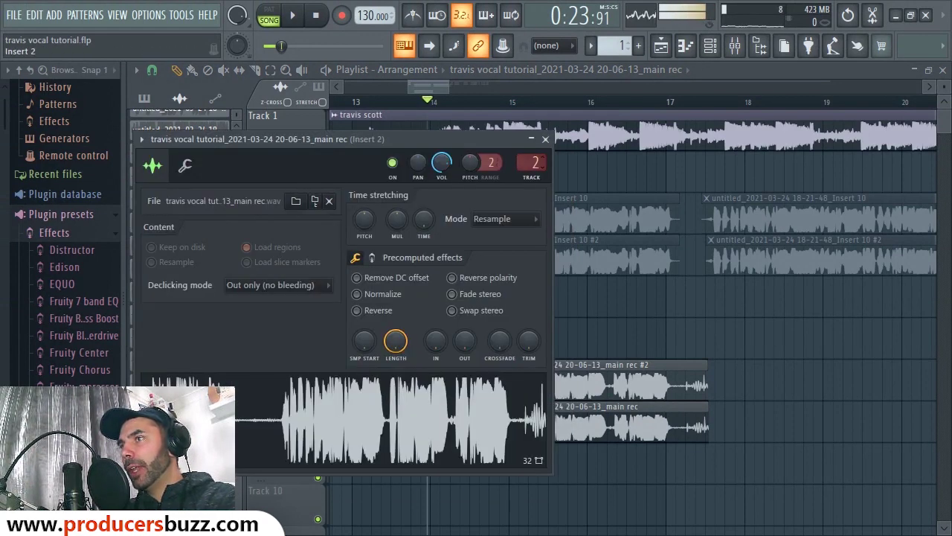
pyautogui.click(545, 139)
# Bring up the mixer at full size and look at the main rec track
pyautogui.click(735, 45)
pyautogui.click(322, 196)
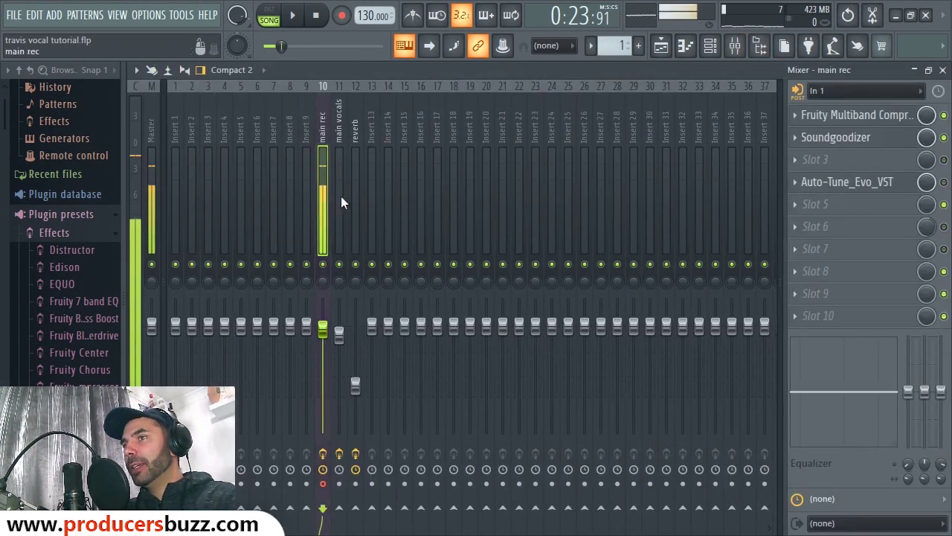
pyautogui.click(916, 71)
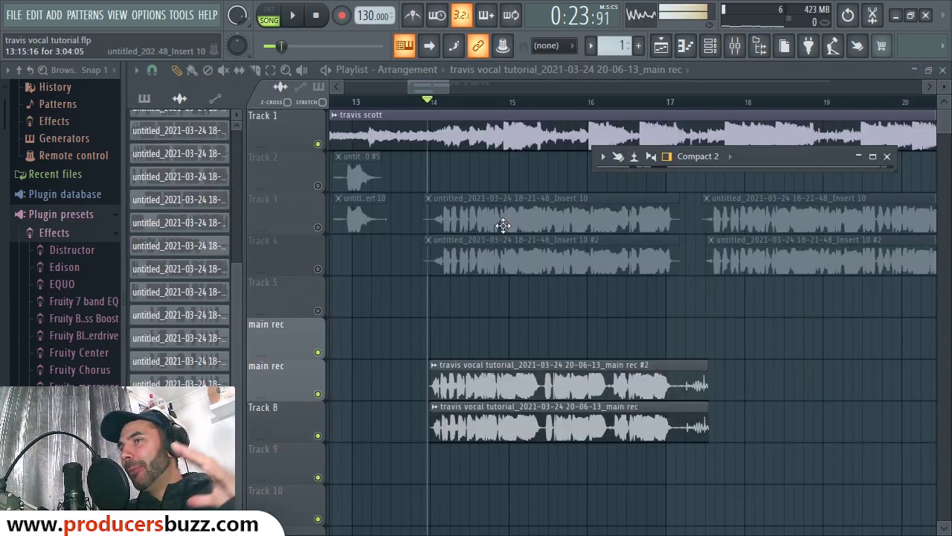
pyautogui.click(735, 45)
pyautogui.click(734, 46)
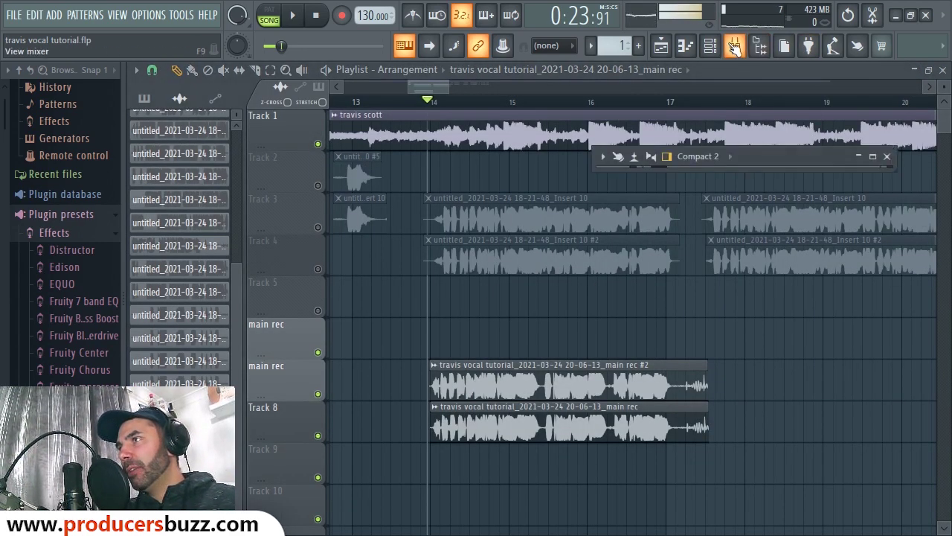
pyautogui.doubleClick(758, 157)
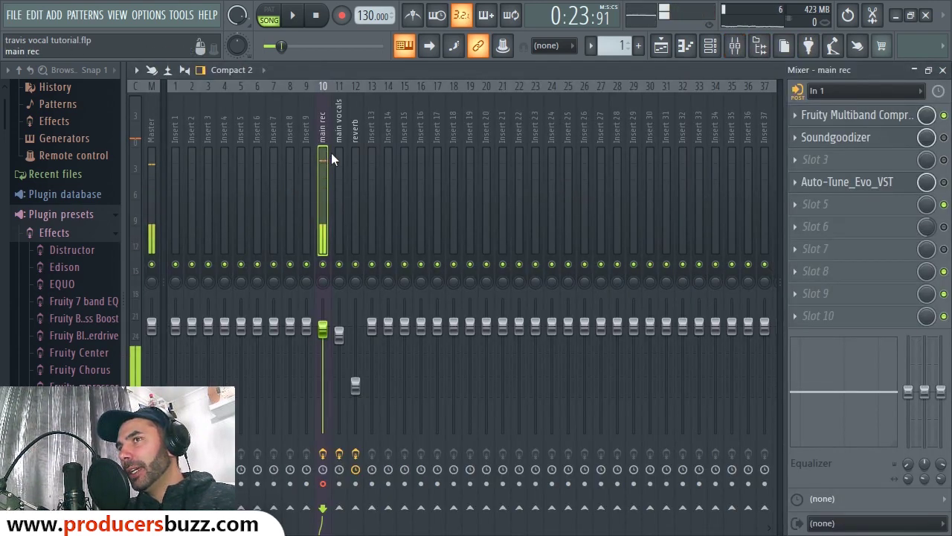
# Play both vocal clips and check their signals on Insert 2 and Insert 3, ending with playback stopped
pyautogui.click(188, 183)
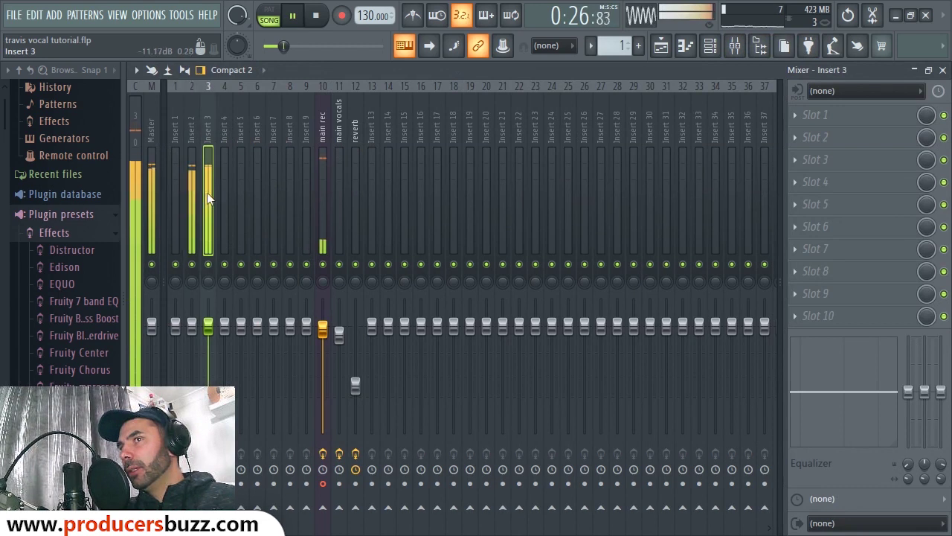
pyautogui.click(204, 197)
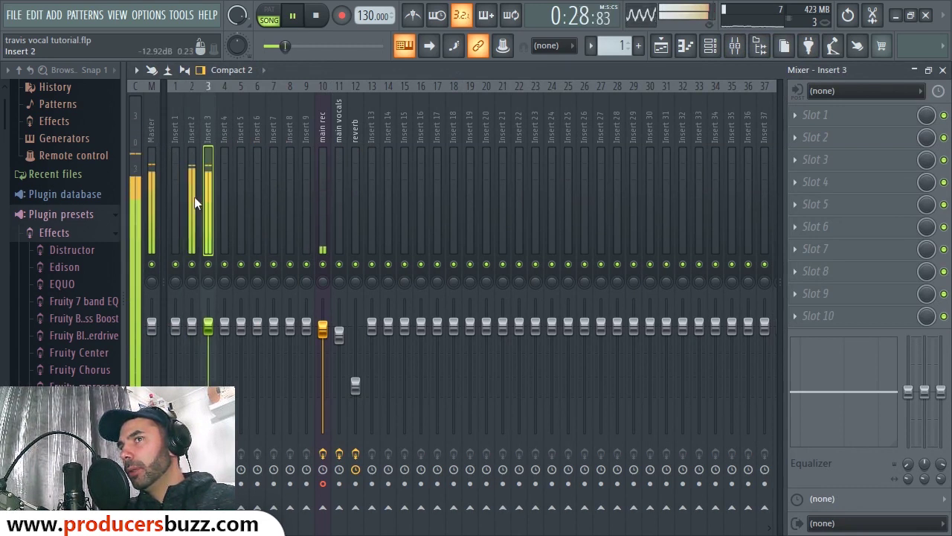
pyautogui.click(194, 197)
pyautogui.press('space')
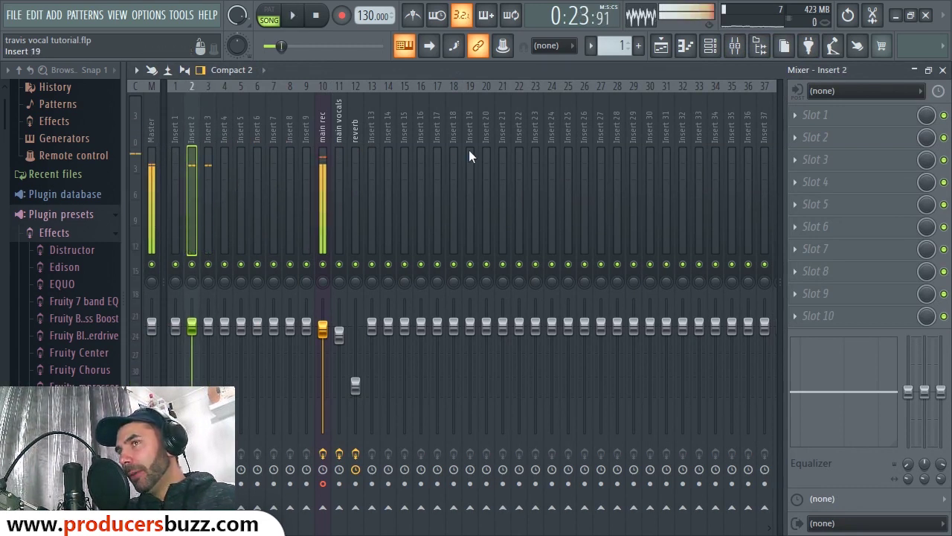
# Review the effect chains on the main vocals and reverb mixer tracks and return to the playlist
pyautogui.click(338, 133)
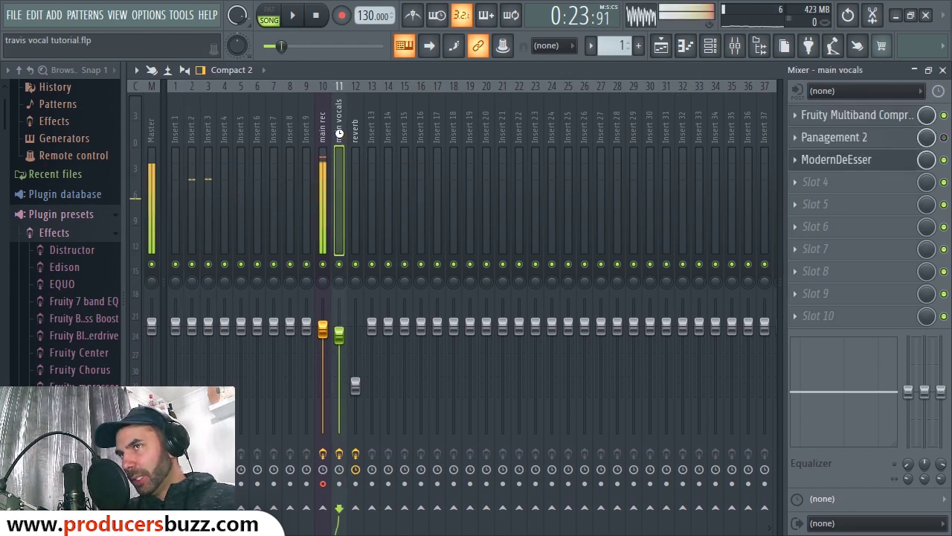
pyautogui.click(354, 142)
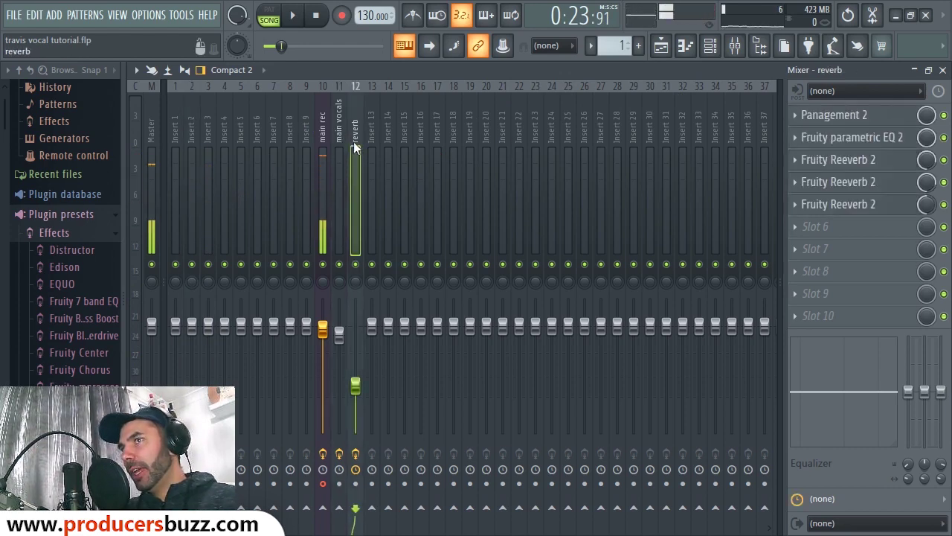
pyautogui.click(943, 70)
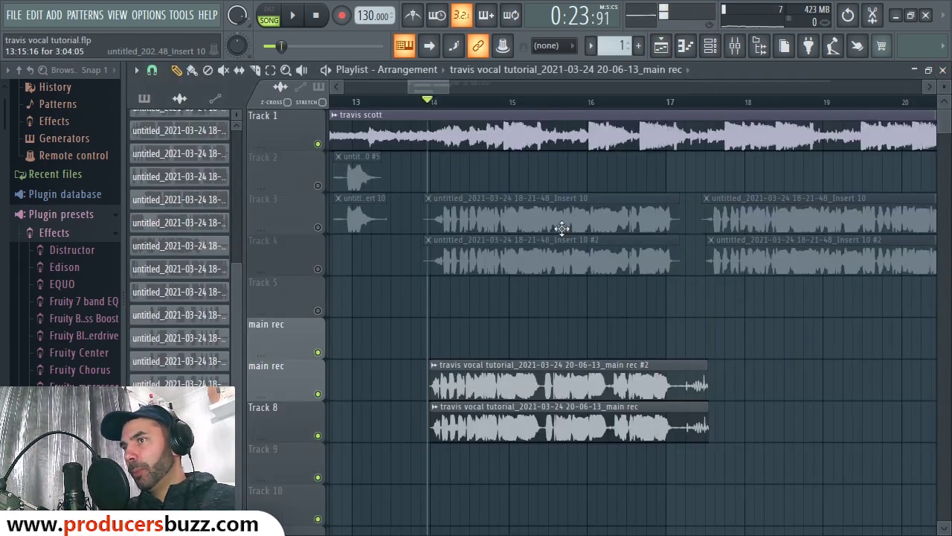
# Route the main rec #2 clip to mixer track 10 (main rec) and the Track 8 clip to mixer track 12 (reverb)
pyautogui.doubleClick(520, 365)
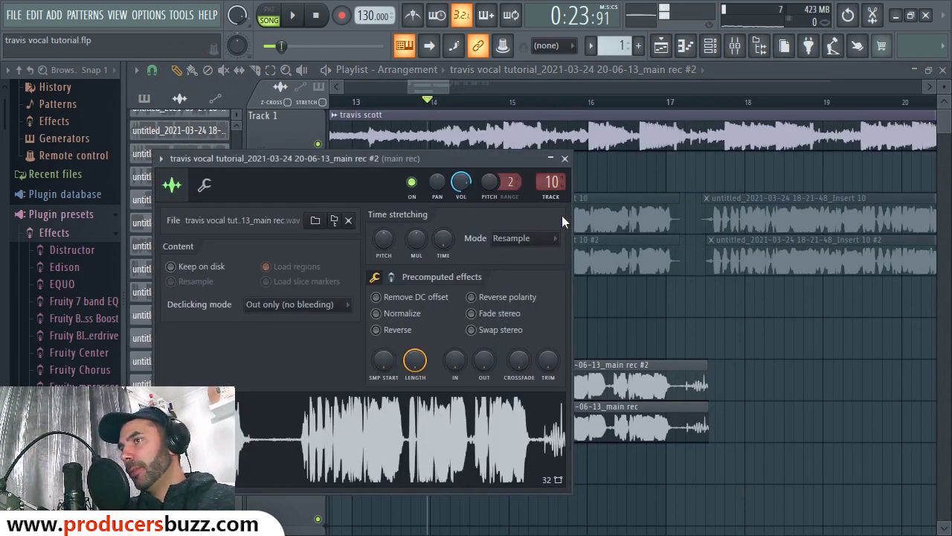
pyautogui.scroll(1, 552, 182)
pyautogui.doubleClick(601, 408)
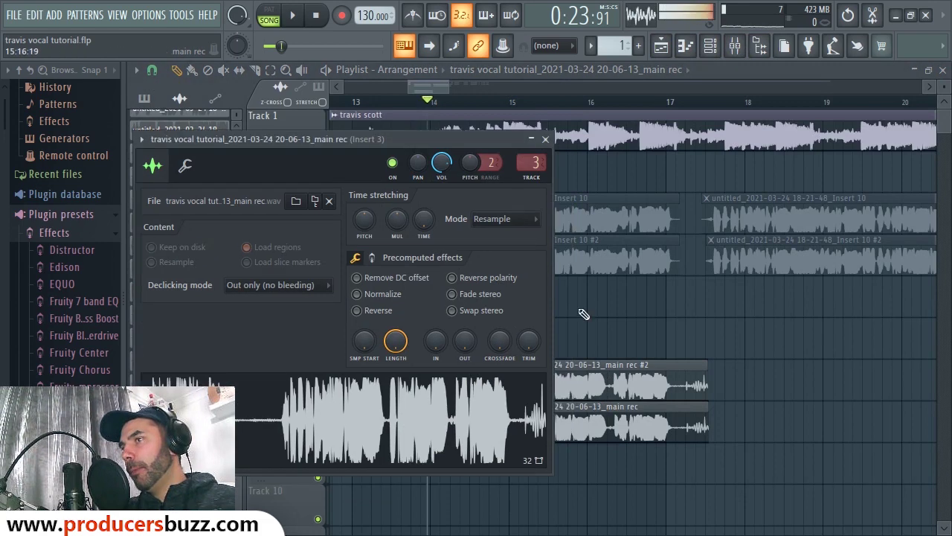
pyautogui.scroll(-1, 533, 163)
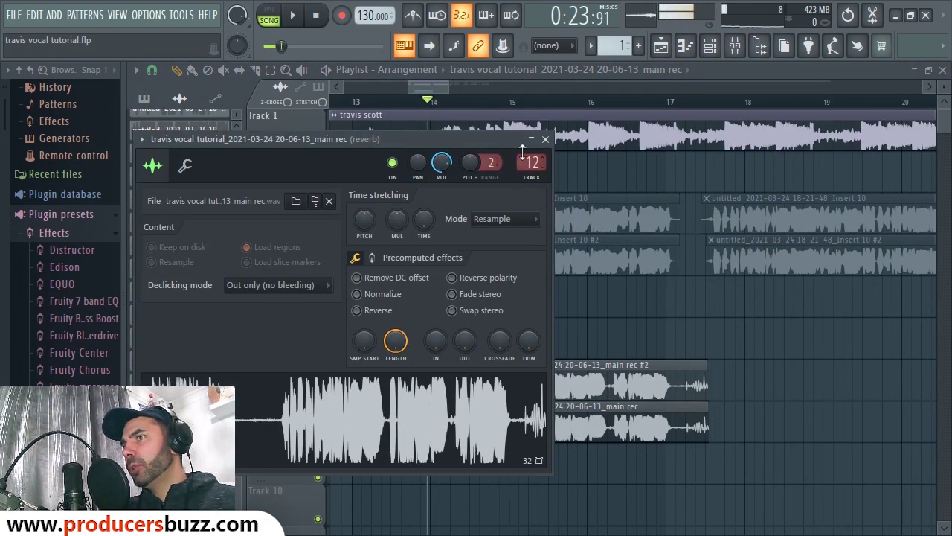
# Mute the track holding the main rec #2 clip and listen to the reverb-routed Track 8 clip without it
pyautogui.moveTo(445, 89); pyautogui.dragTo(420, 90)
pyautogui.click(318, 394)
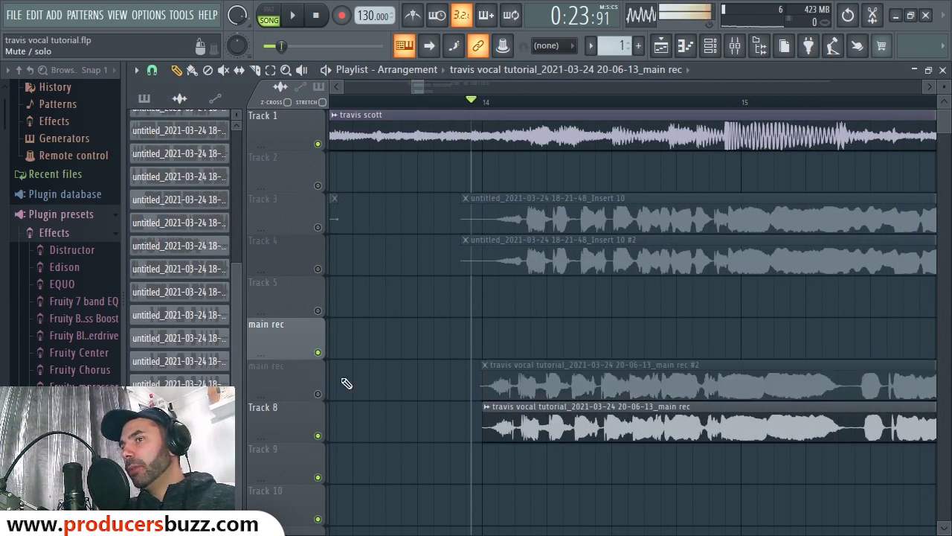
pyautogui.press('space')
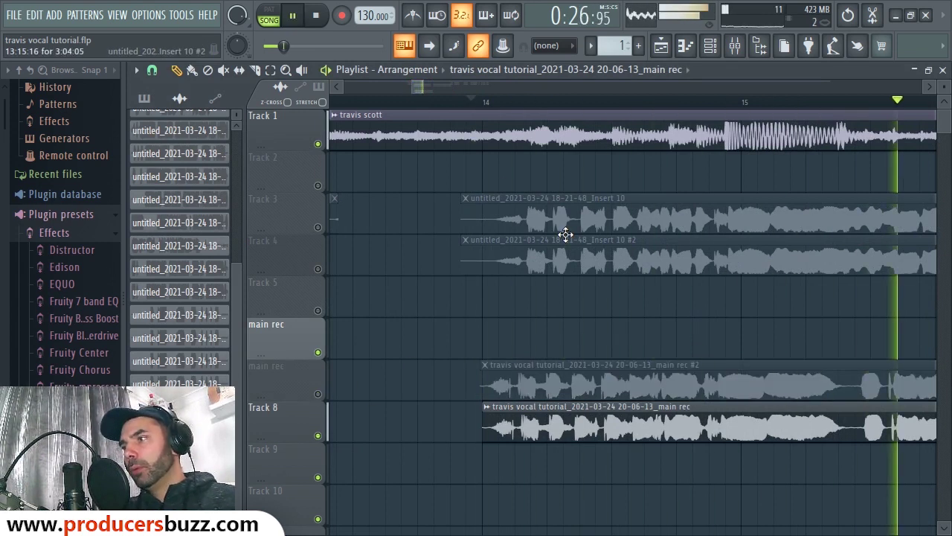
pyautogui.moveTo(428, 88); pyautogui.dragTo(444, 93)
pyautogui.press('space')
# Unmute the main rec #2 clip's track, mute Track 8, and play the vocal without the reverb layer
pyautogui.click(318, 394)
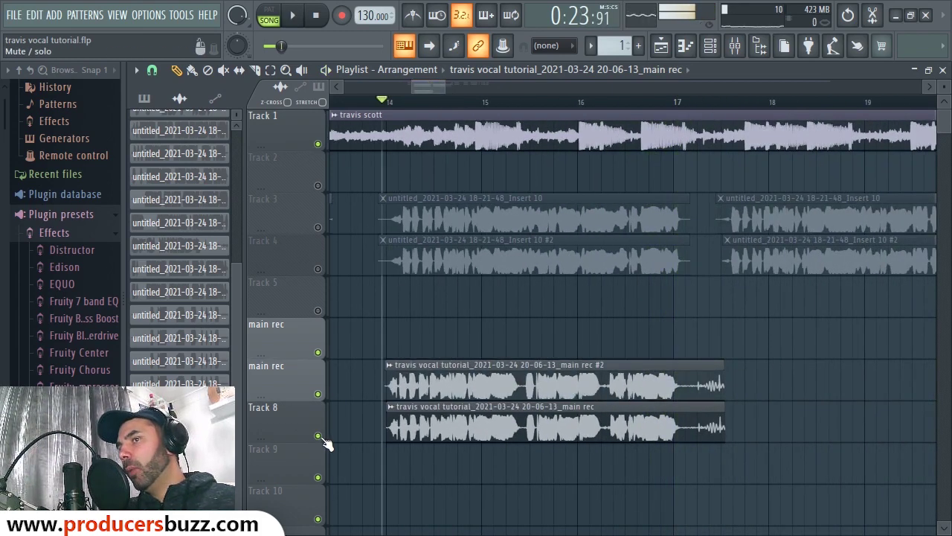
pyautogui.click(318, 436)
pyautogui.press('space')
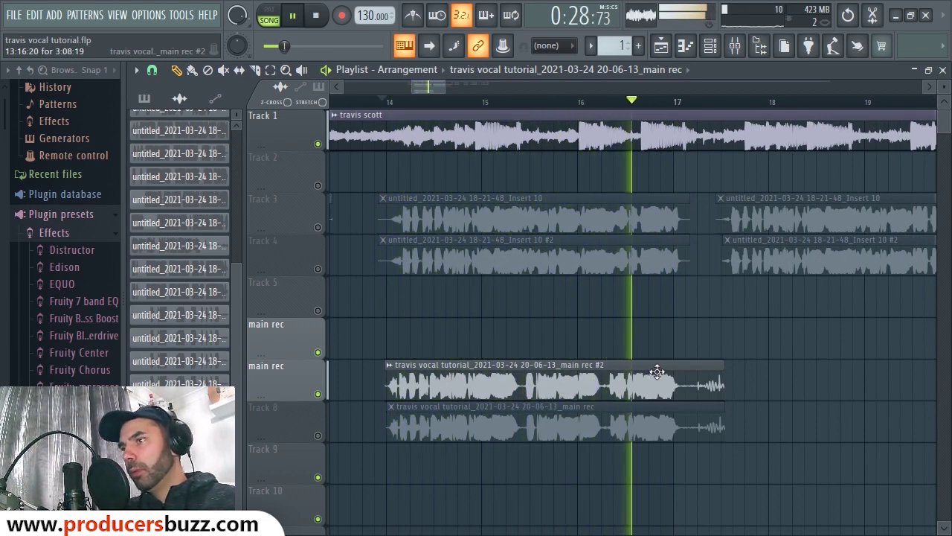
# Unmute Track 8 and play the main rec #2 clip together with its reverb-routed copy
pyautogui.press('space')
pyautogui.click(319, 435)
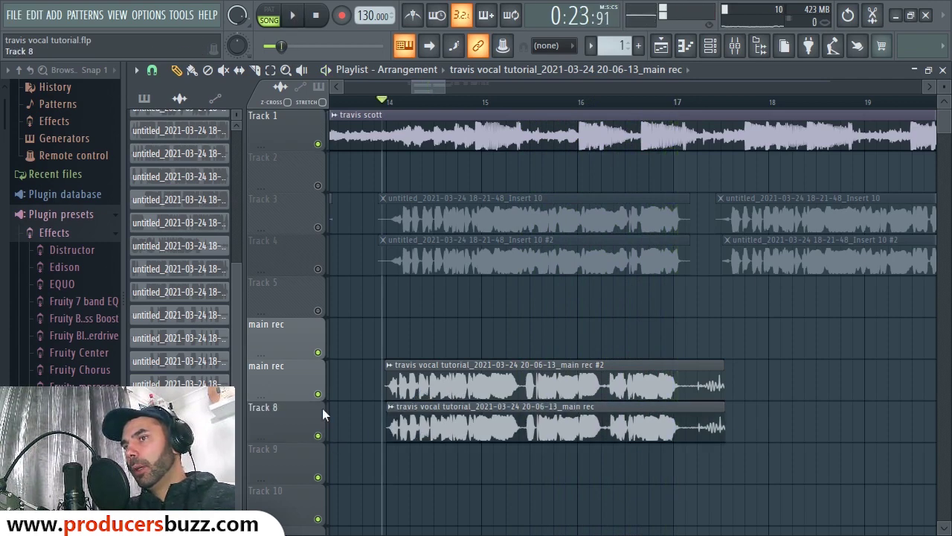
pyautogui.press('space')
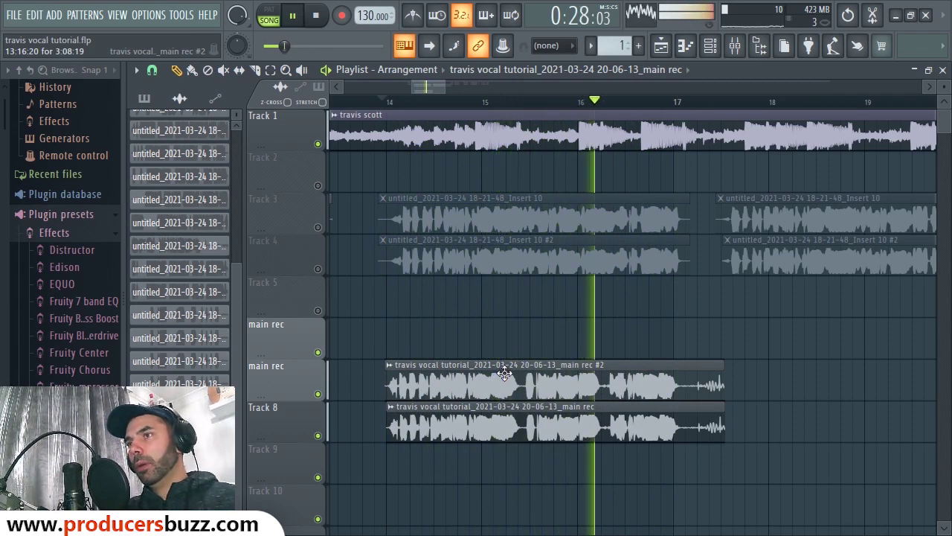
pyautogui.press('space')
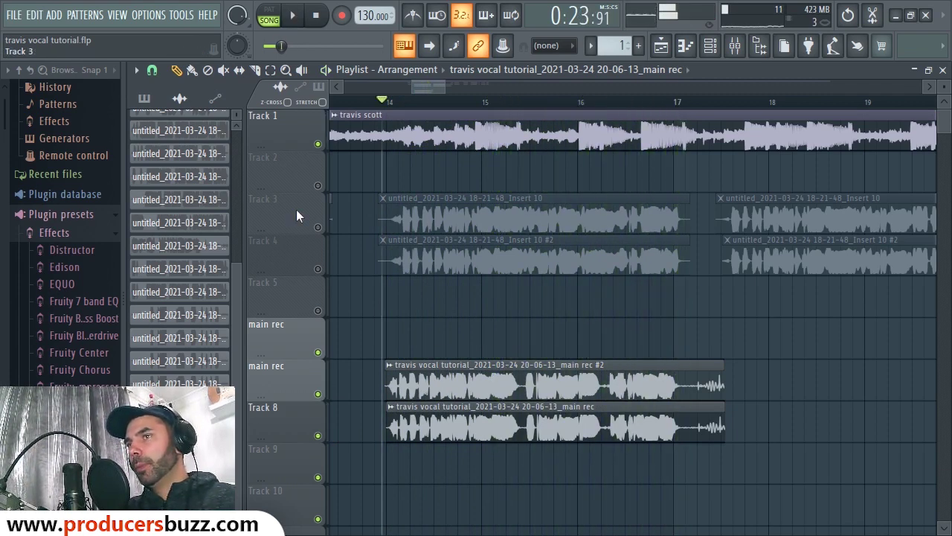
# Unmute Tracks 3 and 4, mute the main rec #2 clip's track and Track 8, and play the earlier Insert 10 vocals
pyautogui.click(319, 227)
pyautogui.click(318, 269)
pyautogui.click(320, 393)
pyautogui.click(318, 435)
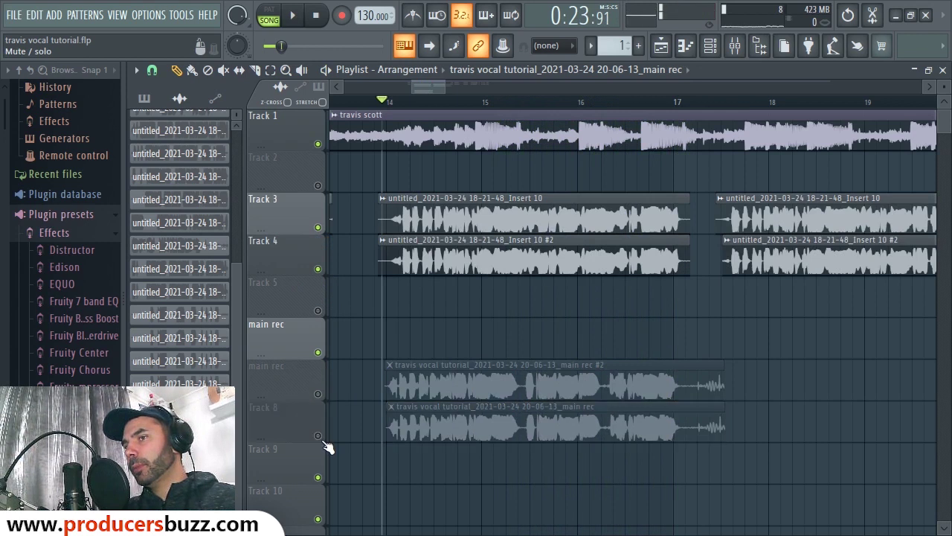
pyautogui.press('space')
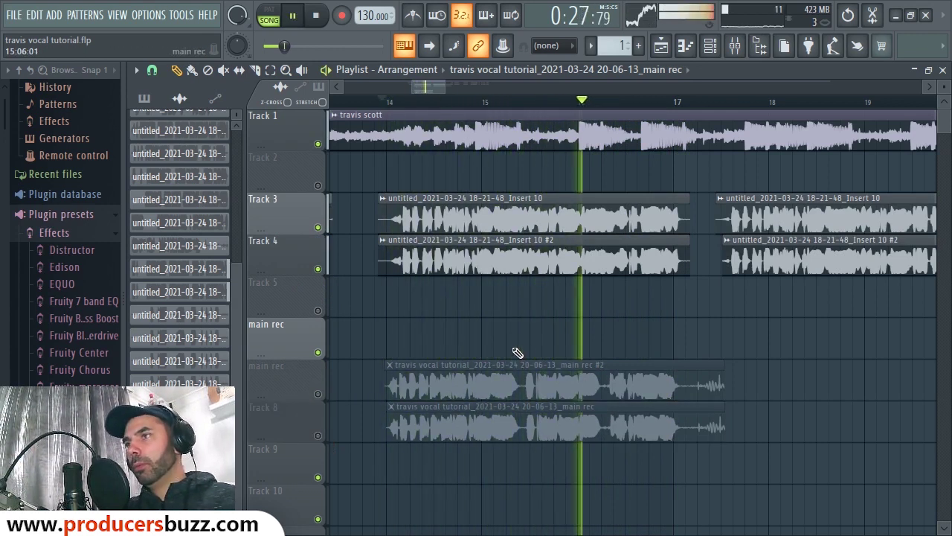
pyautogui.press('space')
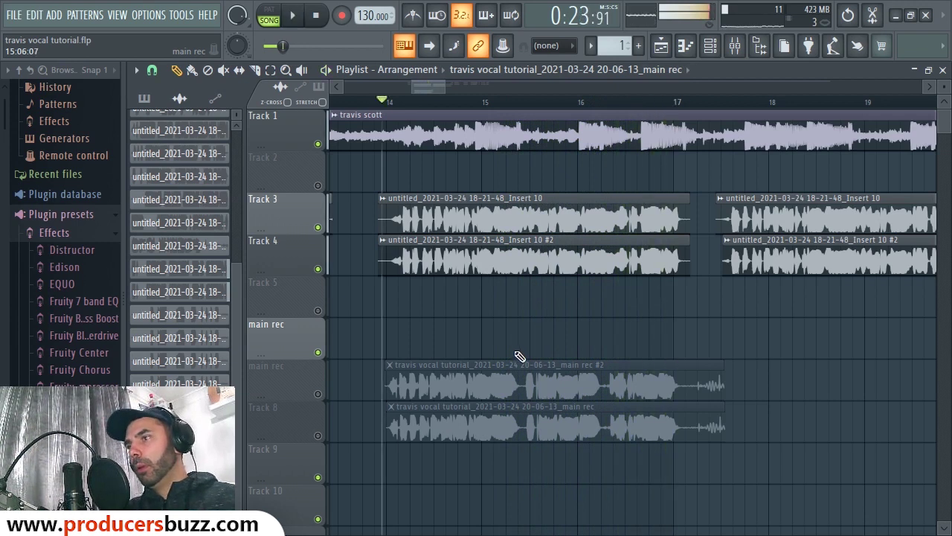
# Unmute the main rec #2 clip's track and Track 8, and mute Tracks 3 and 4
pyautogui.click(317, 393)
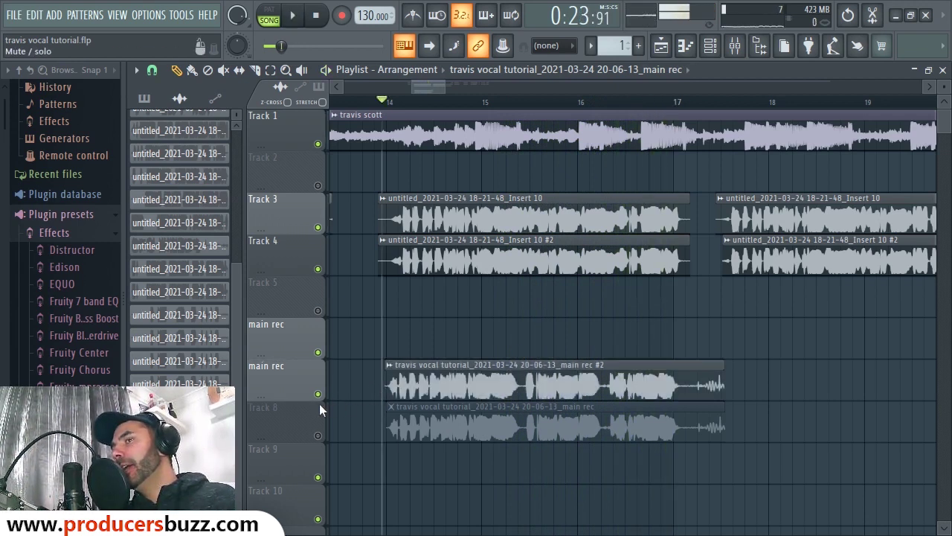
pyautogui.click(318, 436)
pyautogui.click(318, 268)
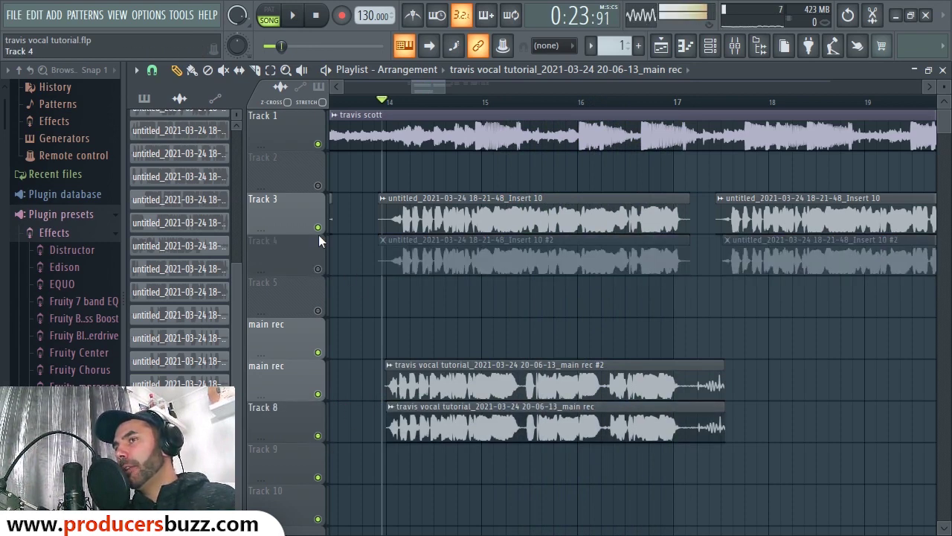
pyautogui.click(318, 227)
# Delete the main rec #2 clip and its Track 8 copy from the playlist, and unmute Tracks 3 and 4
pyautogui.click(493, 392)
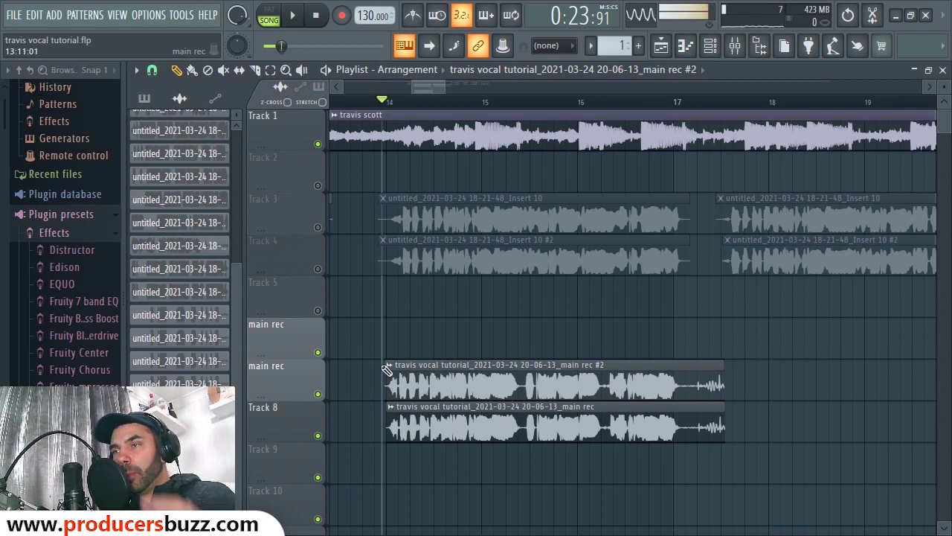
pyautogui.rightClick(494, 379)
pyautogui.rightClick(492, 410)
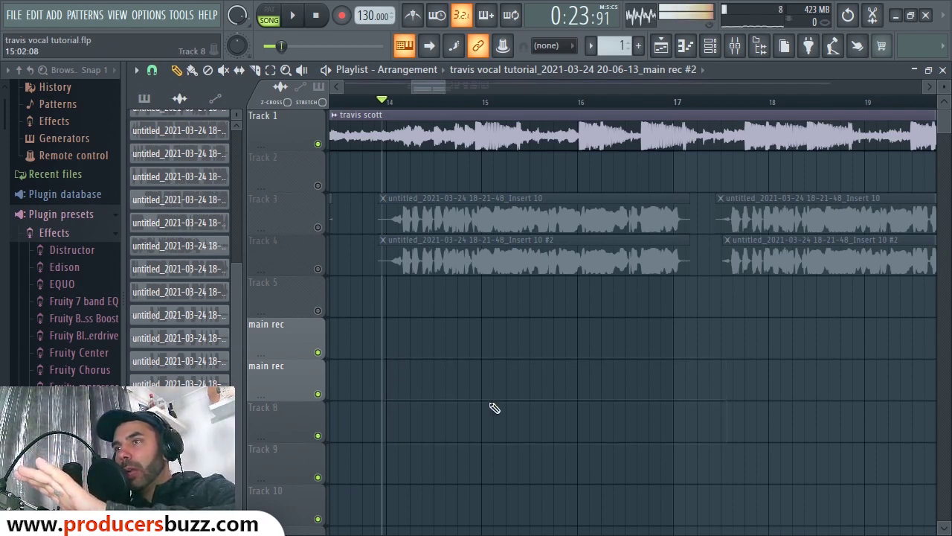
pyautogui.click(318, 227)
pyautogui.click(317, 269)
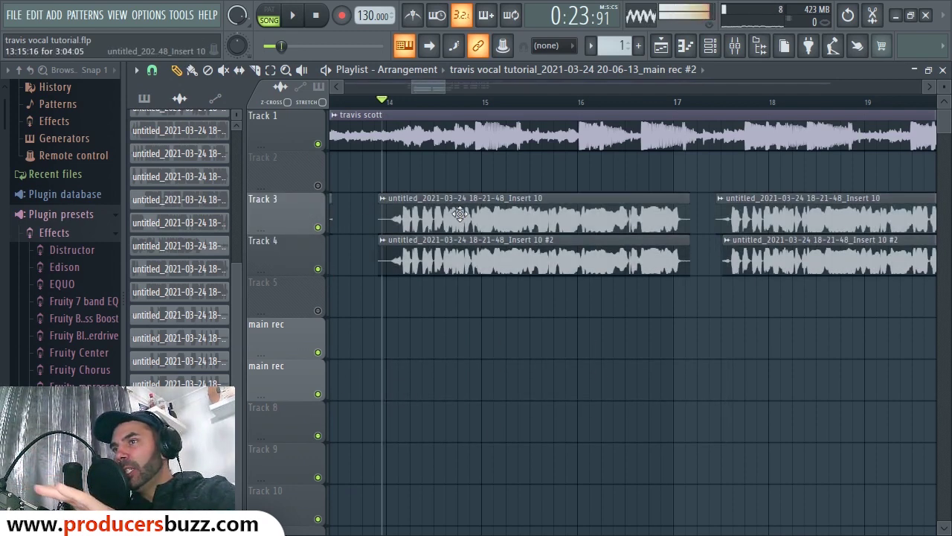
# Check which mixer tracks the Insert 10 clip on Track 3 and the Insert 10 #2 clip on Track 4 are routed to
pyautogui.doubleClick(461, 195)
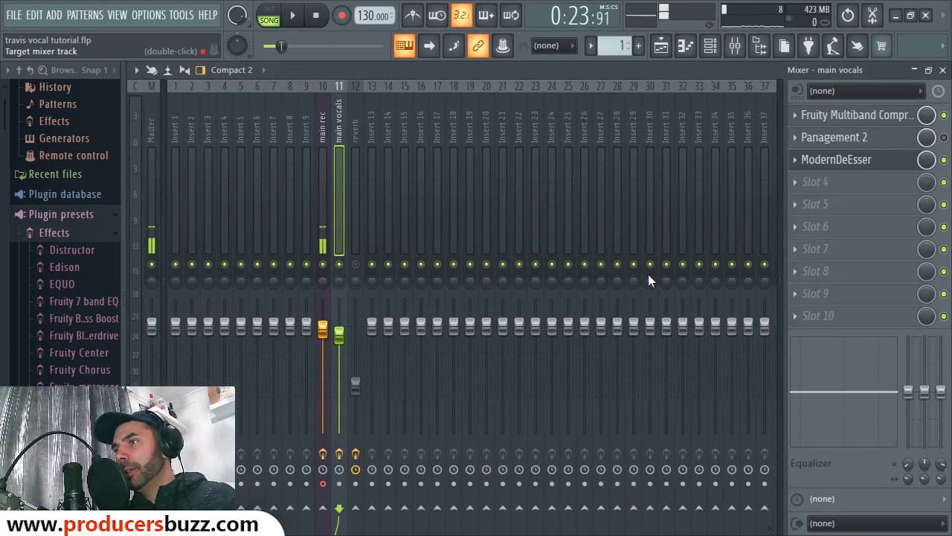
pyautogui.doubleClick(645, 276)
pyautogui.click(943, 69)
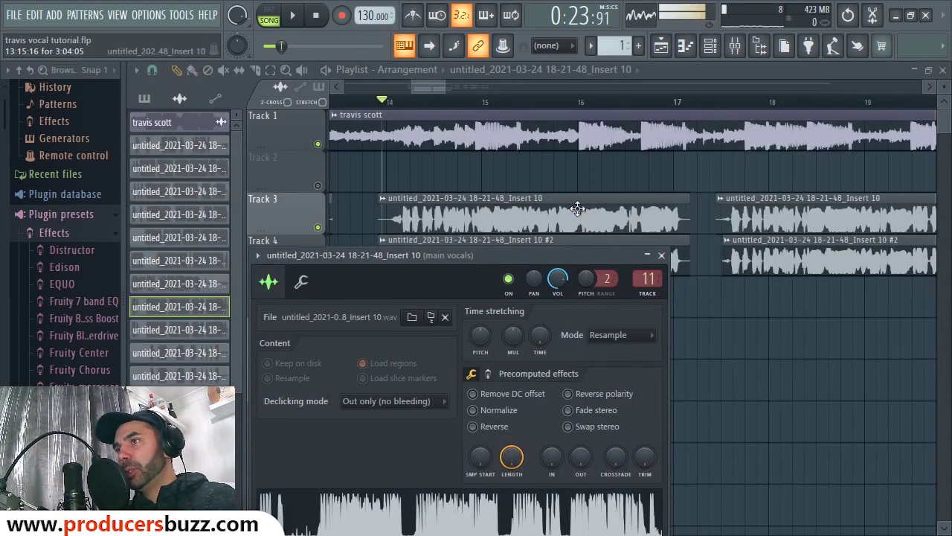
pyautogui.press('Escape')
pyautogui.doubleClick(549, 240)
pyautogui.doubleClick(660, 293)
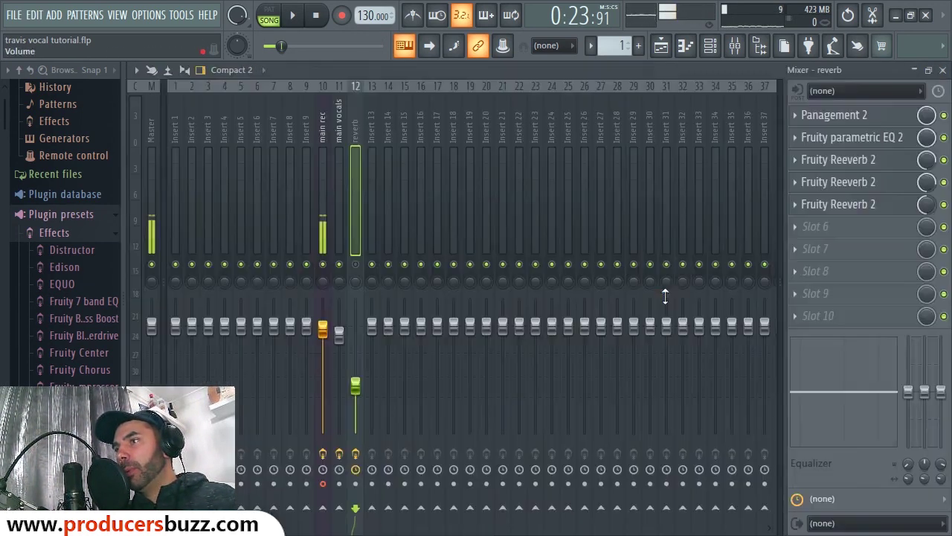
pyautogui.click(943, 69)
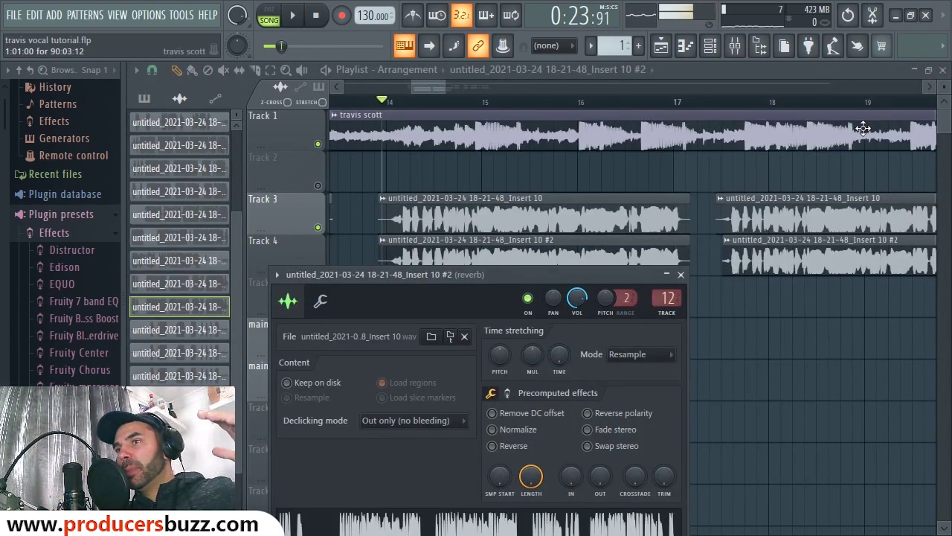
pyautogui.click(681, 275)
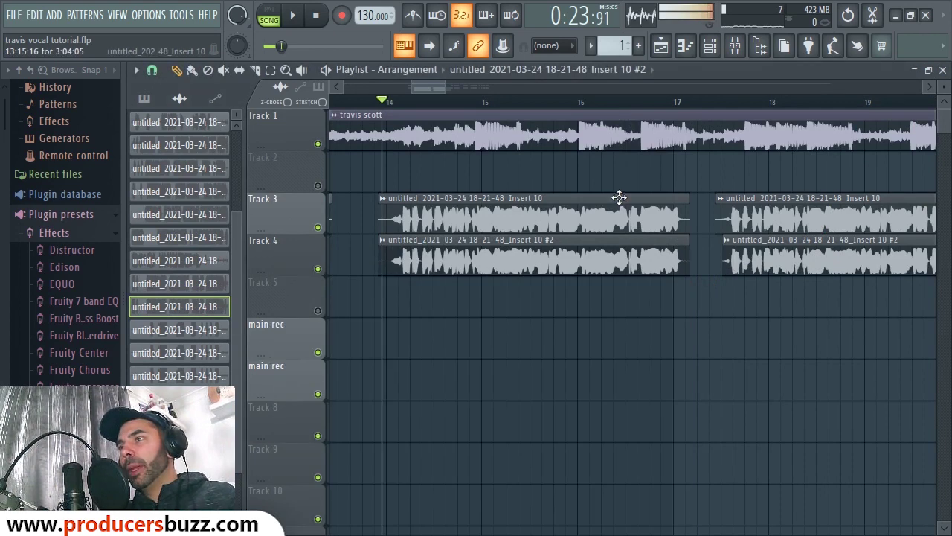
# Open the mixer track targeted by the Insert 10 #2 clip, enable the reverb mixer track, and return to the playlist
pyautogui.doubleClick(619, 248)
pyautogui.doubleClick(660, 294)
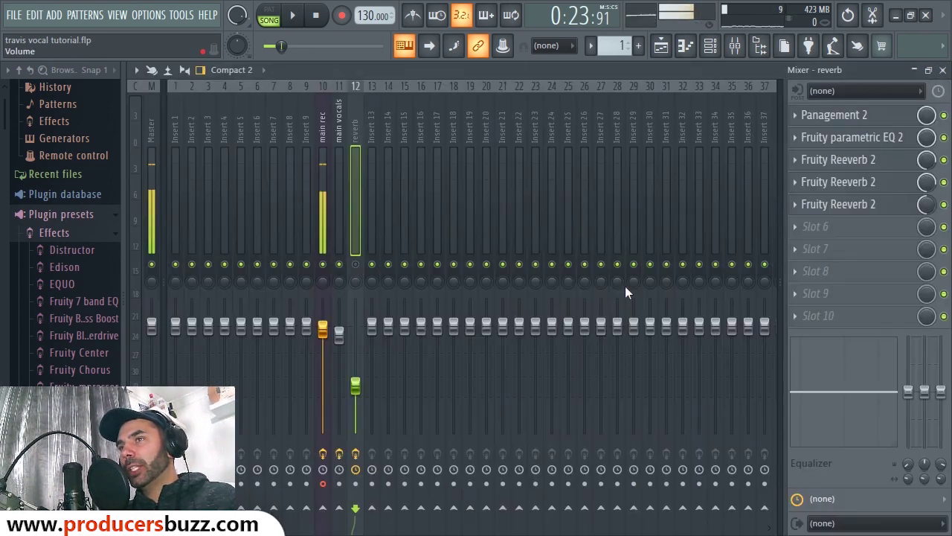
pyautogui.click(344, 149)
pyautogui.click(355, 154)
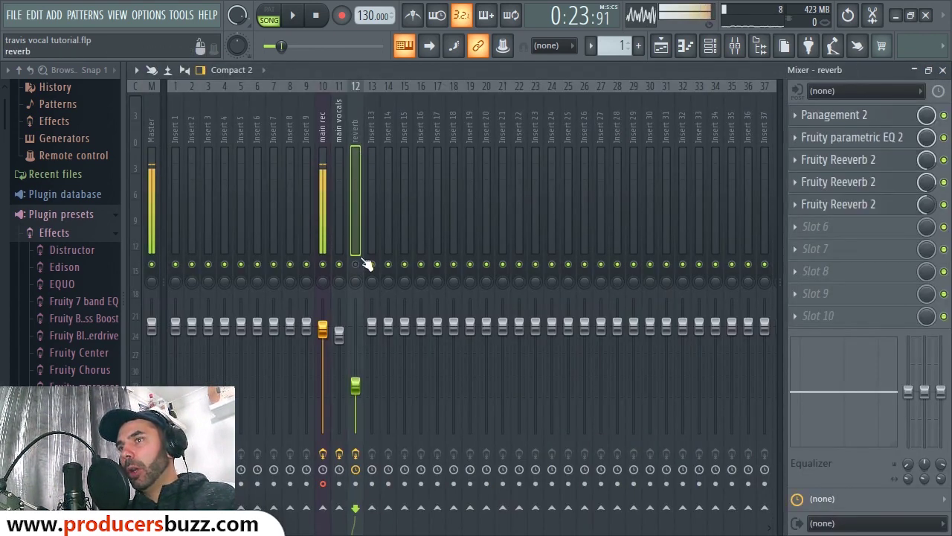
pyautogui.click(943, 70)
pyautogui.click(681, 275)
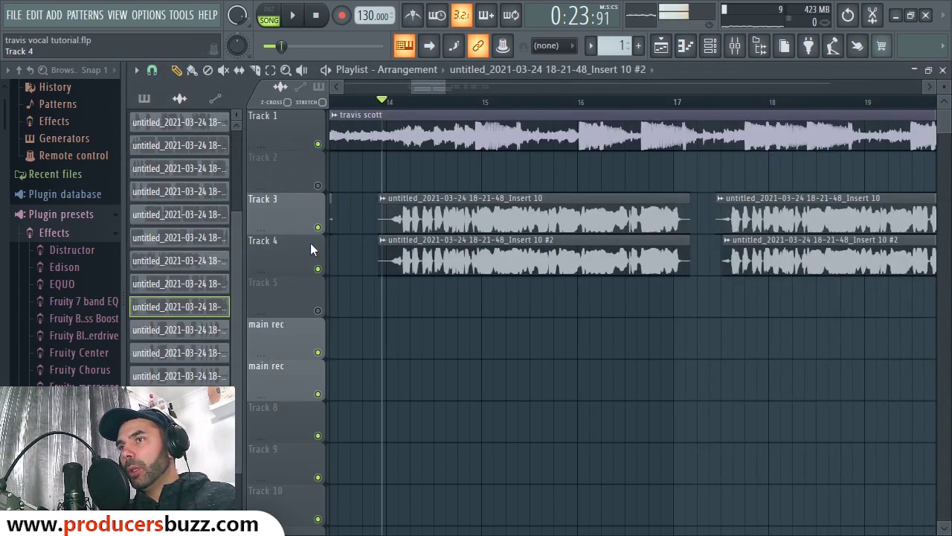
# Mute Track 4 and play the vocal from bar 14 with Fruity Multiband Compressor and ModernDeEsser bypassed on the main vocals mixer track
pyautogui.click(318, 270)
pyautogui.click(385, 104)
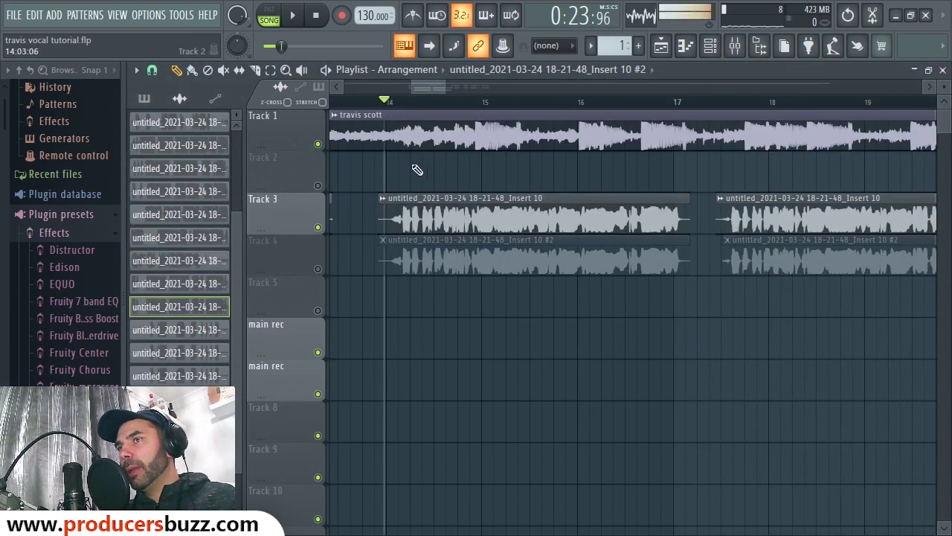
pyautogui.press('F9')
pyautogui.click(344, 148)
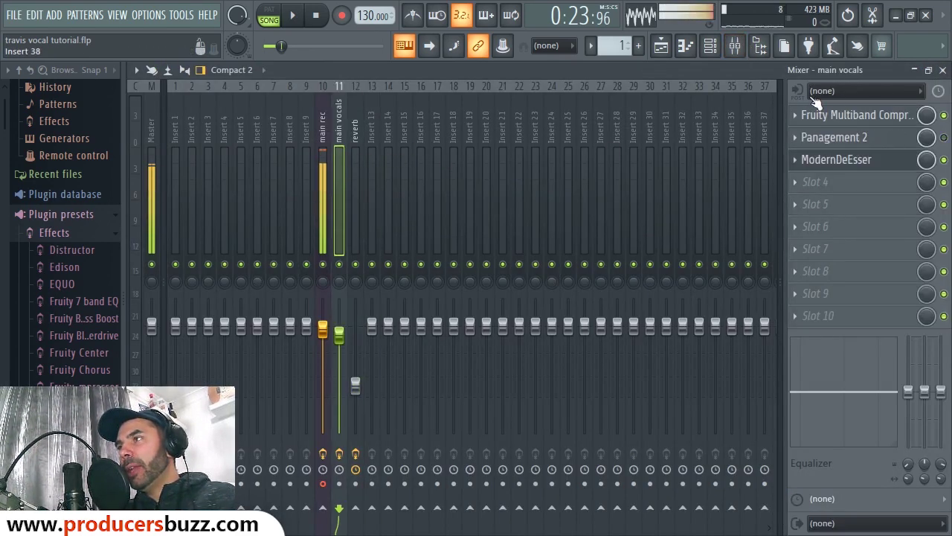
pyautogui.click(943, 115)
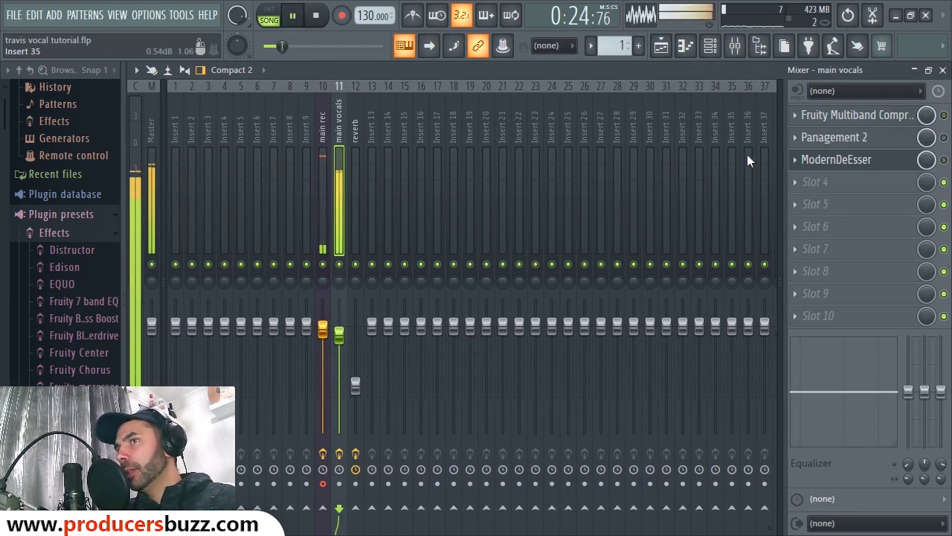
pyautogui.press('space')
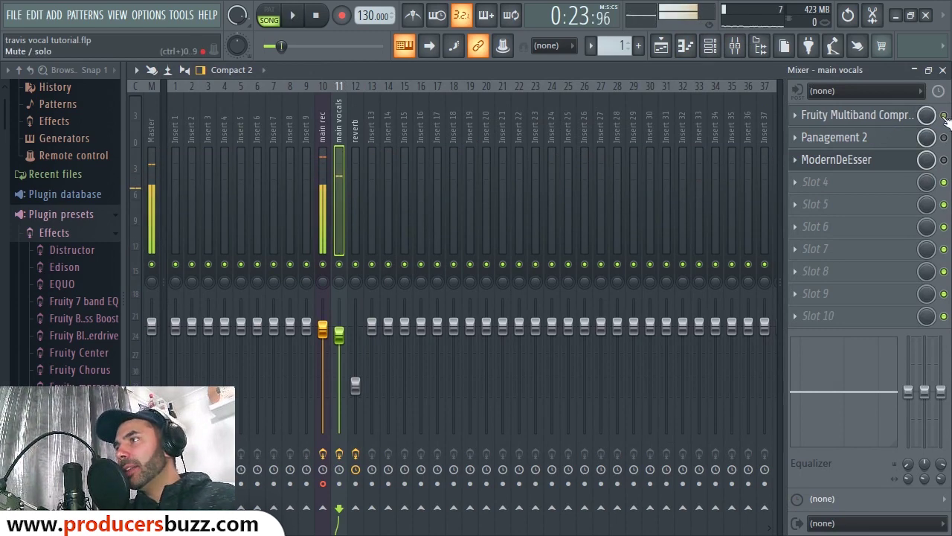
# Re-enable Fruity Multiband Compressor on the main vocals mixer track and examine its low, mid and high band settings
pyautogui.click(882, 119)
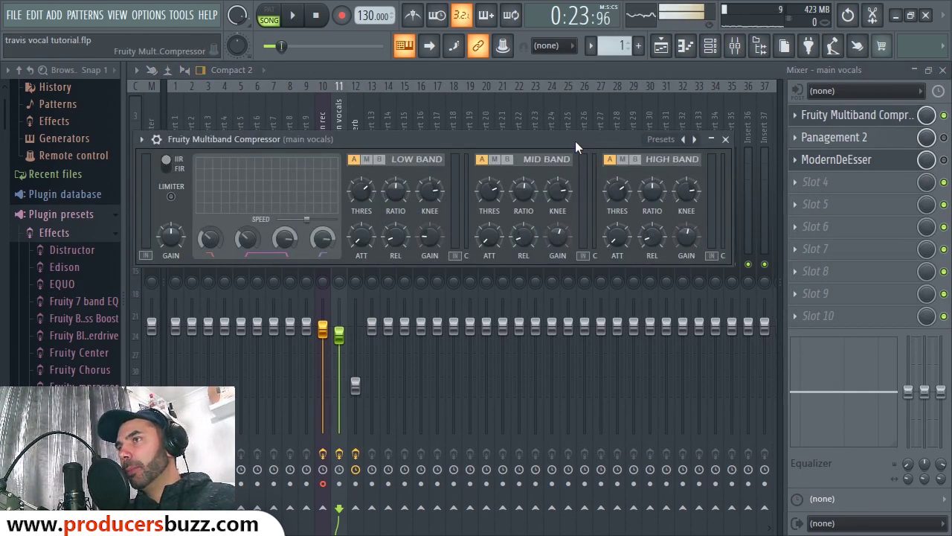
pyautogui.moveTo(575, 141); pyautogui.dragTo(569, 118)
pyautogui.moveTo(435, 120); pyautogui.dragTo(448, 128)
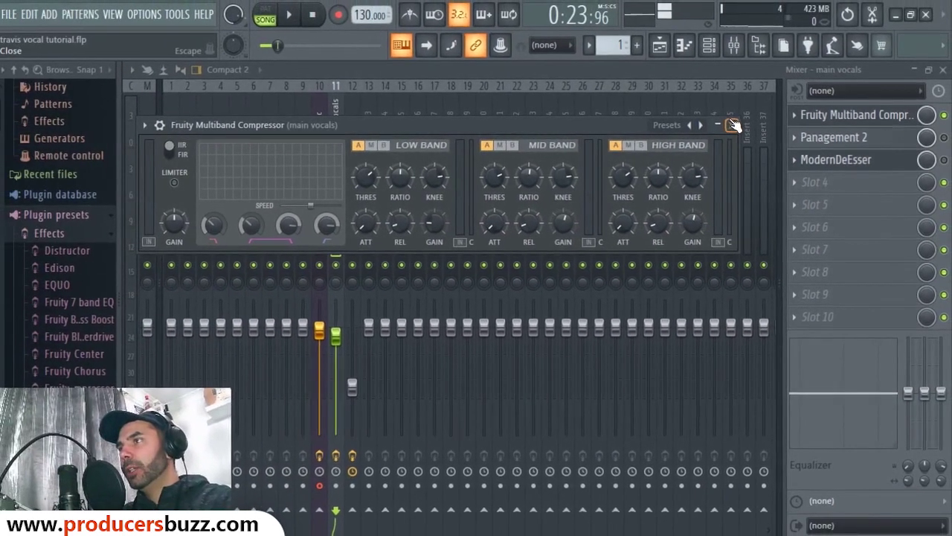
pyautogui.click(561, 75)
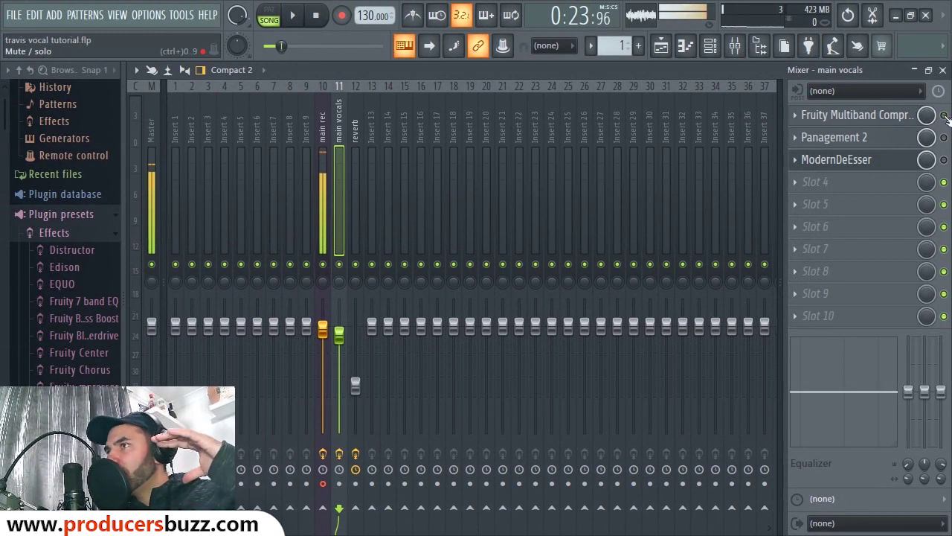
# Compare the main vocals with Fruity Multiband Compressor bypassed and enabled, and recheck the compressor's band gains
pyautogui.press('space')
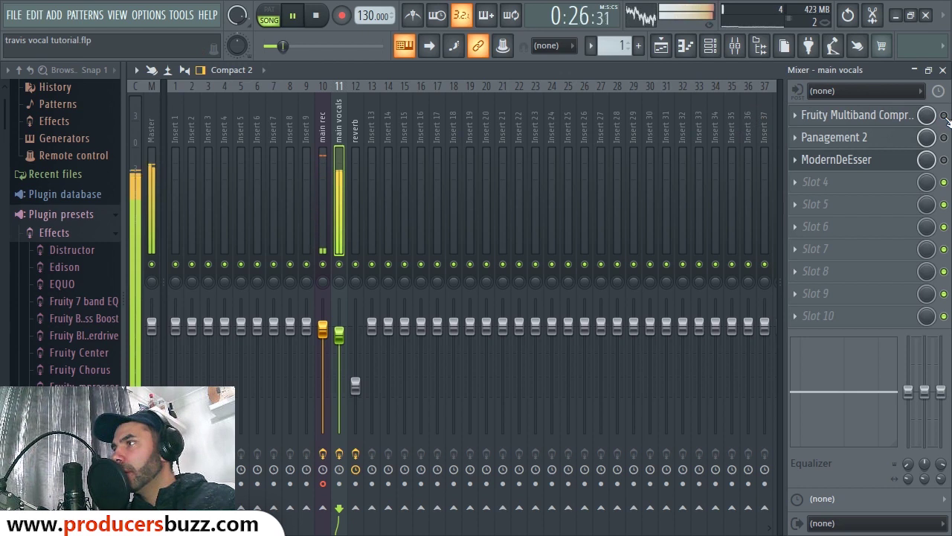
pyautogui.press('space')
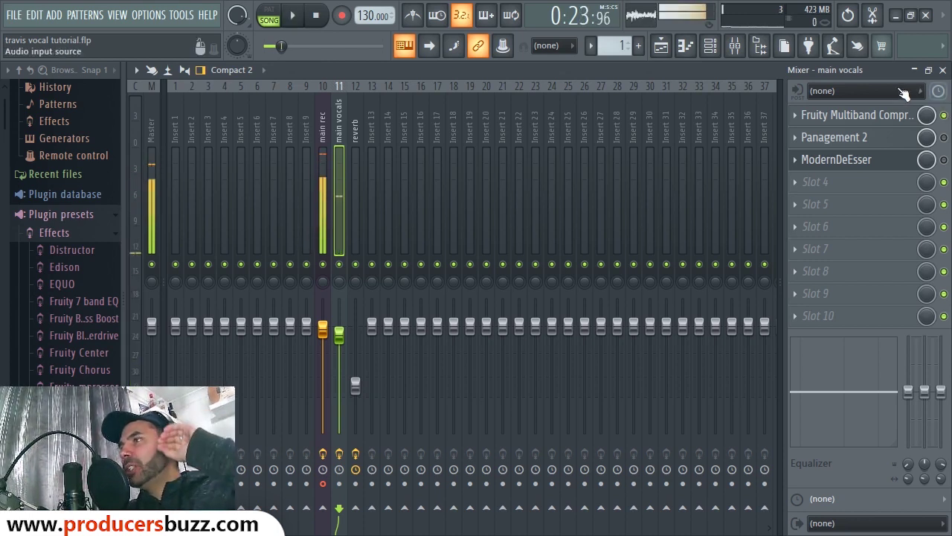
pyautogui.click(889, 117)
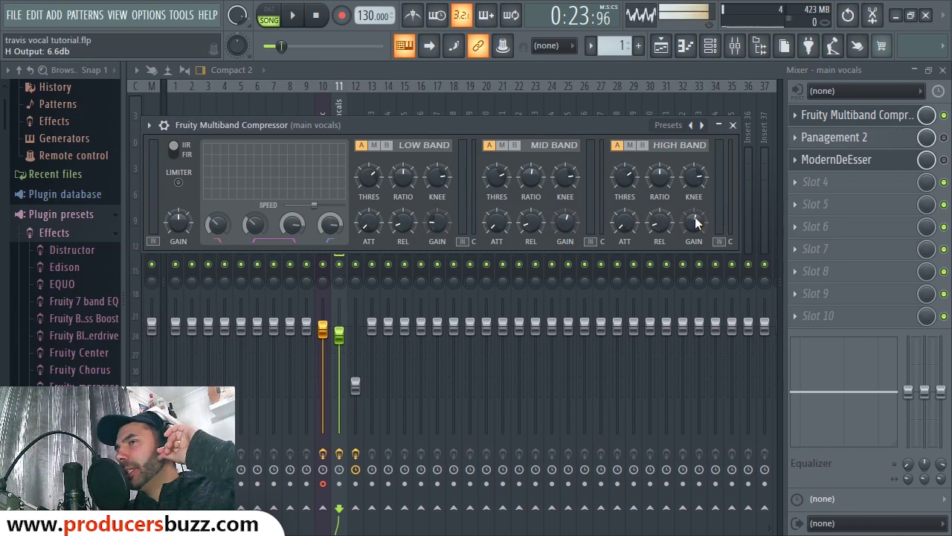
pyautogui.click(732, 125)
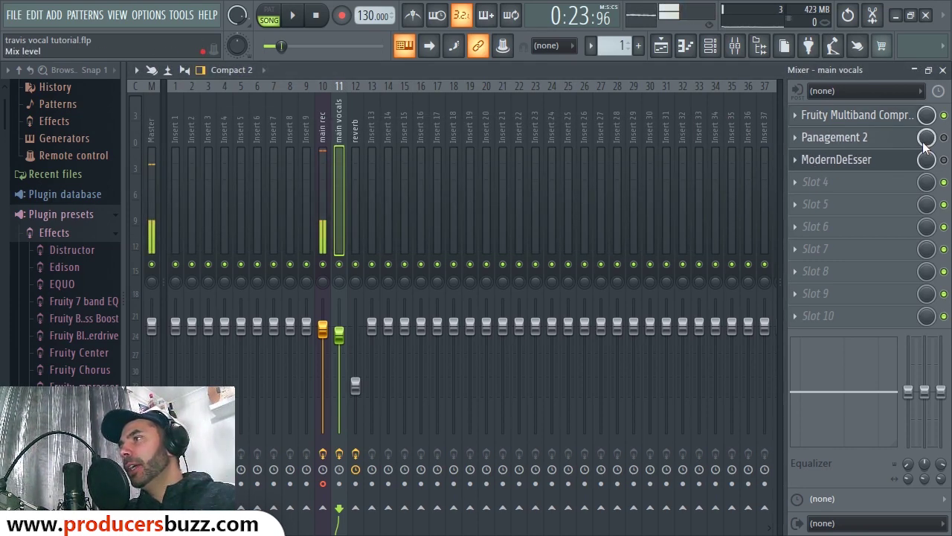
# Re-enable ModernDeEsser on the main vocals mixer track and check the Panagement 2 slot
pyautogui.click(943, 160)
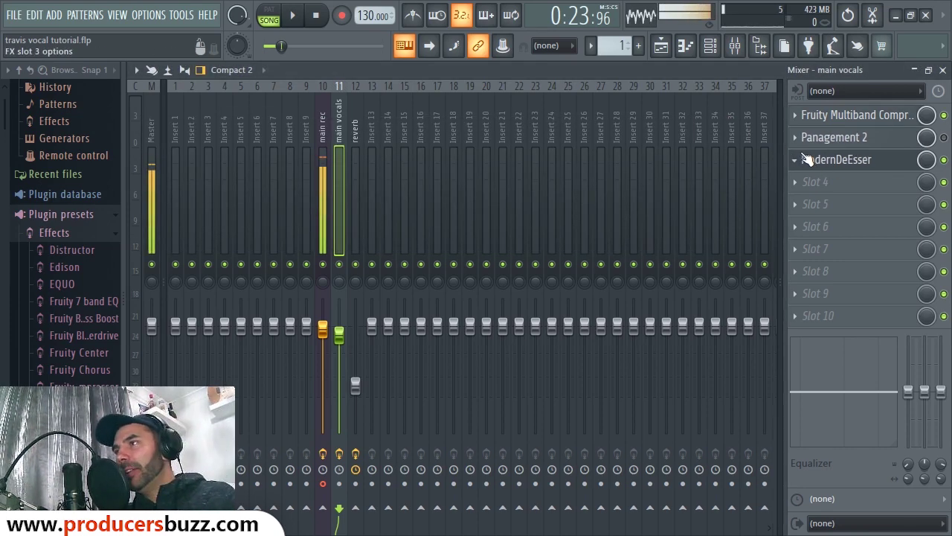
pyautogui.click(842, 143)
pyautogui.click(797, 80)
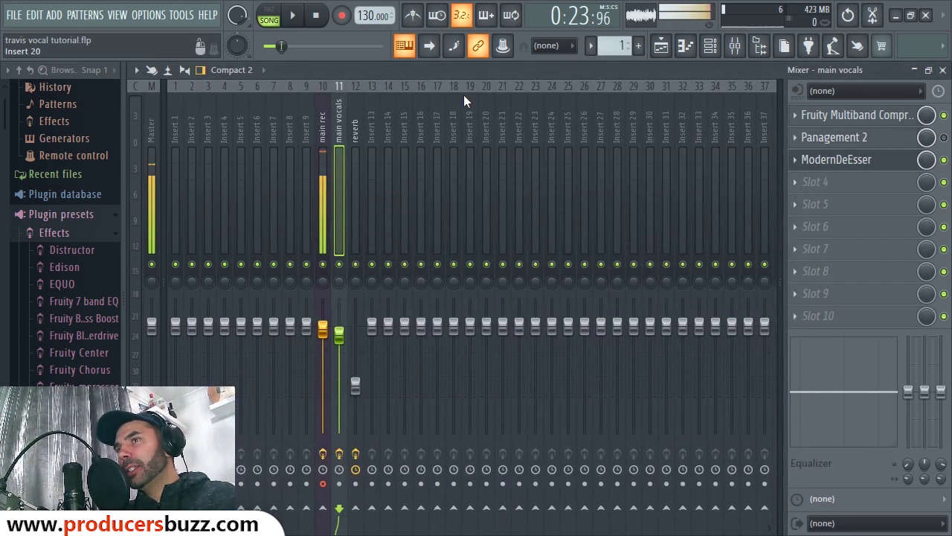
# Compare the effect chains of the reverb and main vocals mixer tracks
pyautogui.click(358, 131)
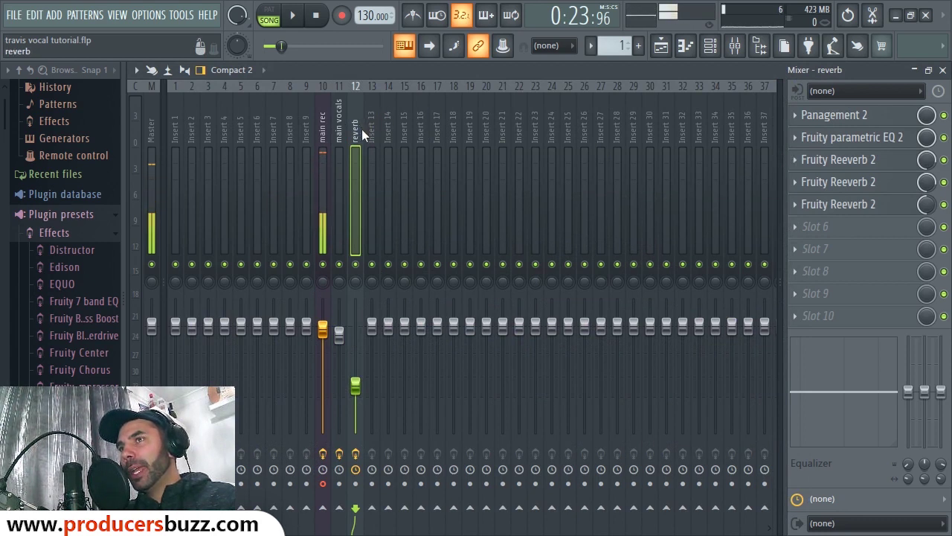
pyautogui.click(339, 127)
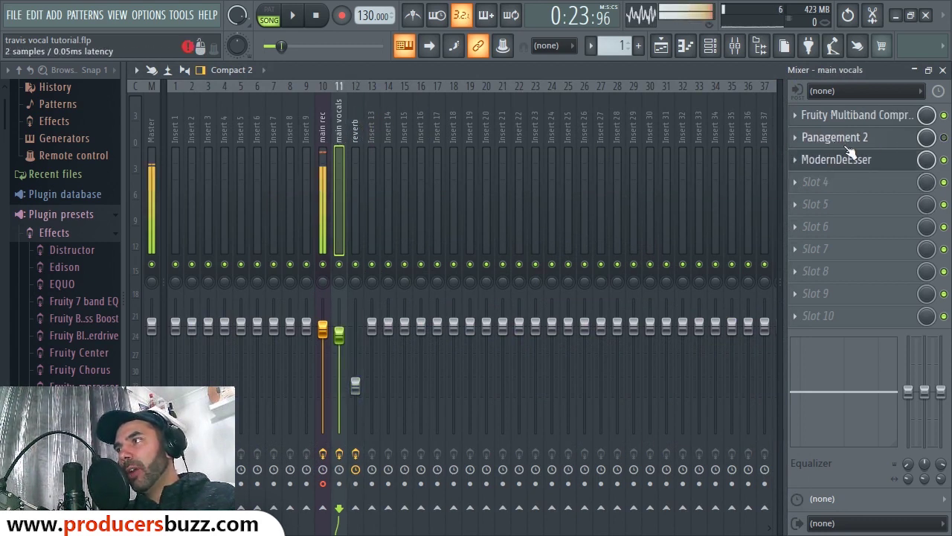
pyautogui.click(798, 138)
pyautogui.click(803, 171)
pyautogui.click(546, 323)
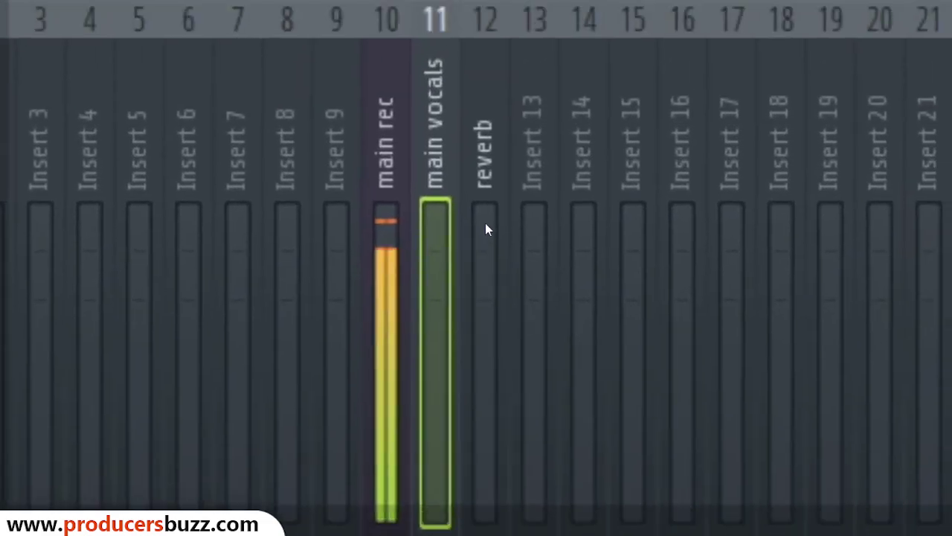
# Compare the reverb and main vocals mixer tracks, and open ModernDeEsser on main vocals
pyautogui.click(485, 223)
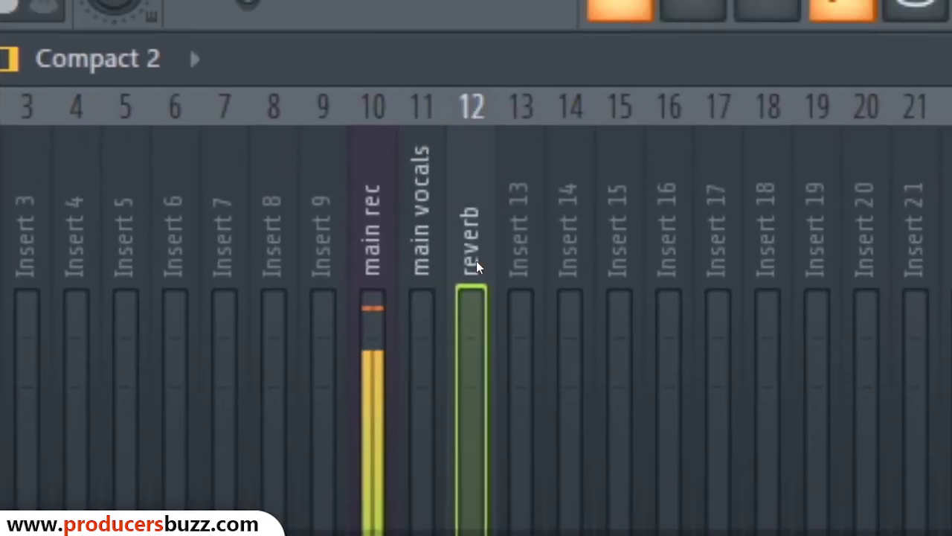
pyautogui.click(435, 119)
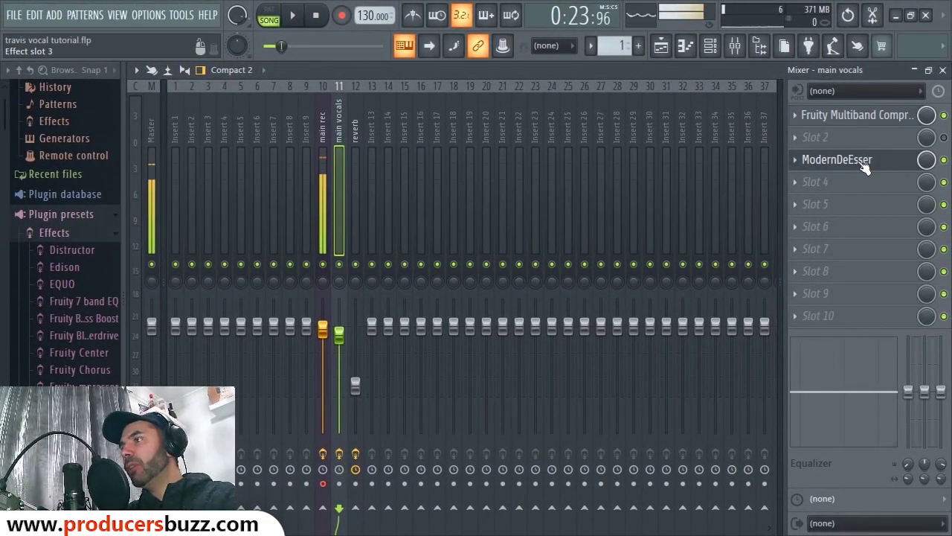
pyautogui.click(854, 161)
pyautogui.moveTo(549, 140); pyautogui.dragTo(581, 138)
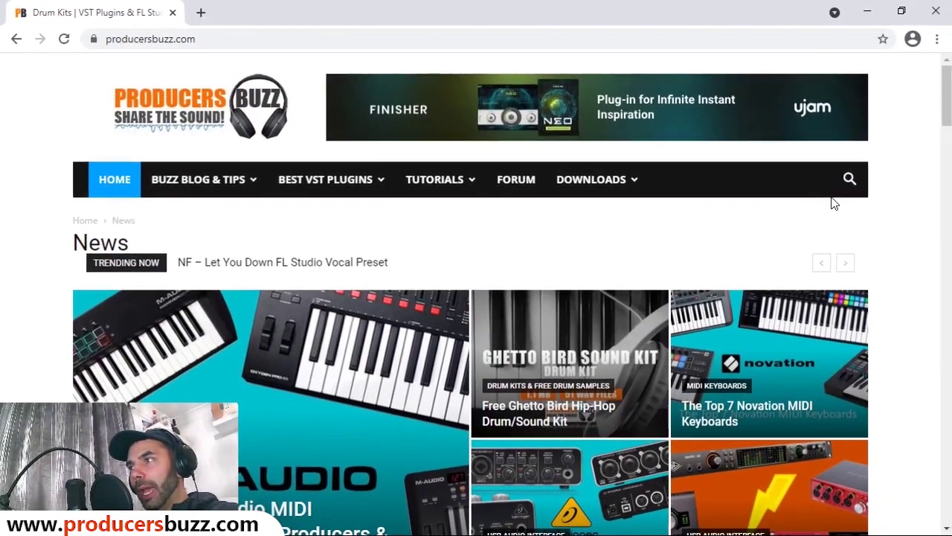
# In the browser, search producersbuzz.com for "modern" and open the Modern De-Esser VST Plugin Free Download page
pyautogui.click(849, 179)
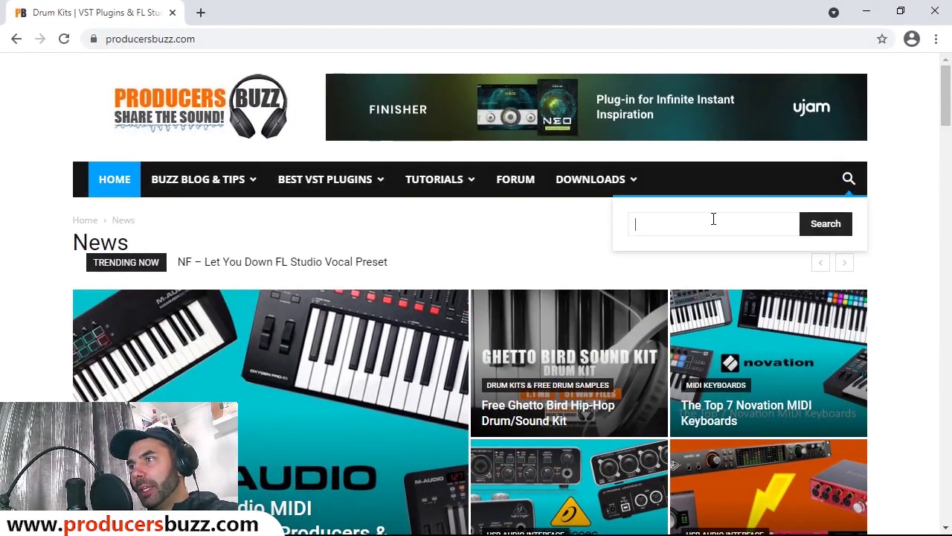
pyautogui.write('moder')
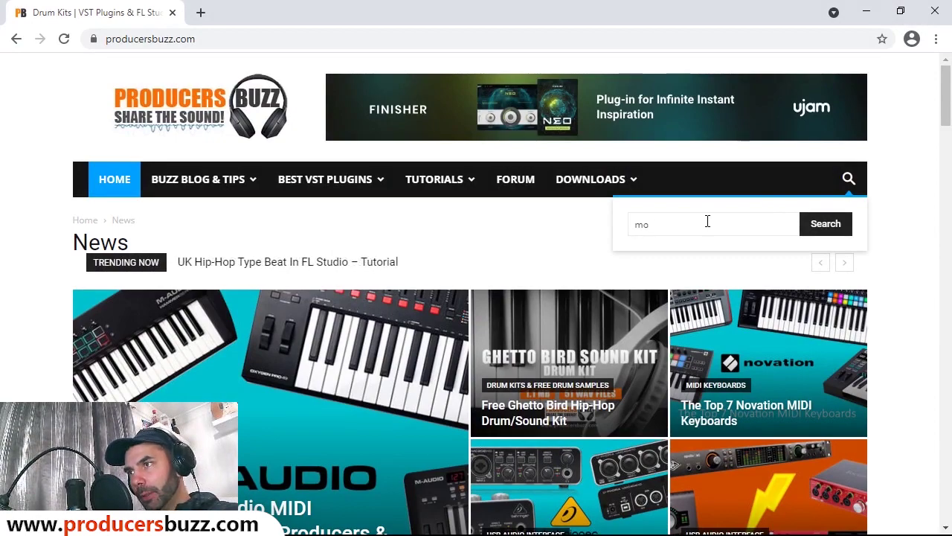
pyautogui.write('n')
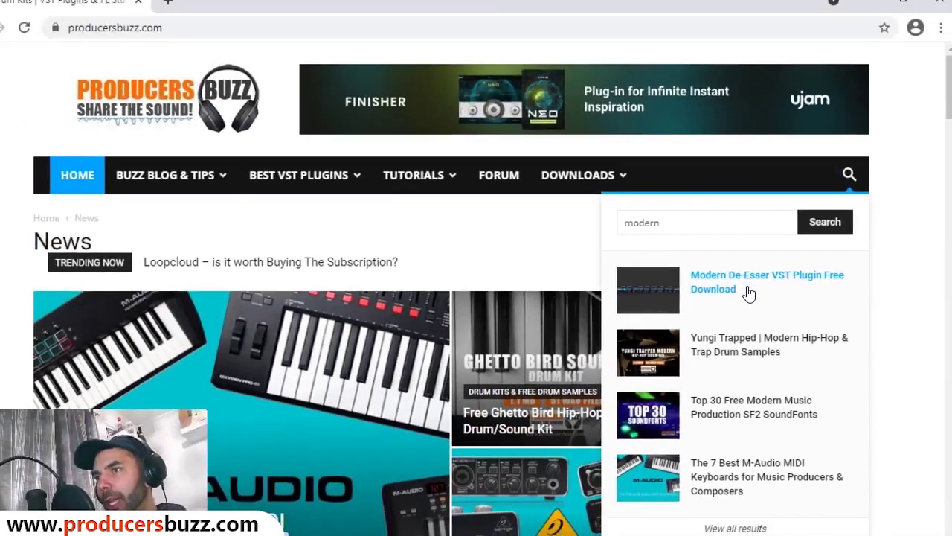
pyautogui.scroll(-2, 754, 279)
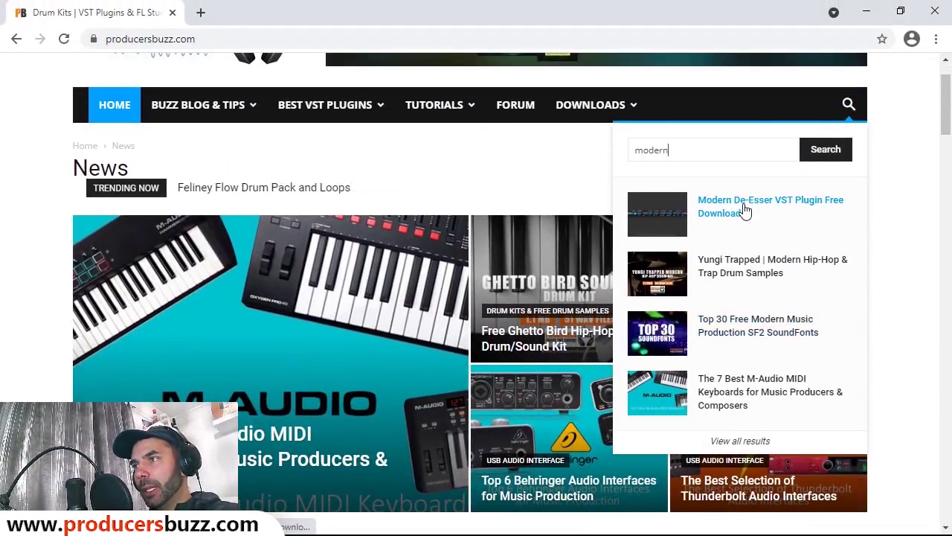
pyautogui.click(744, 209)
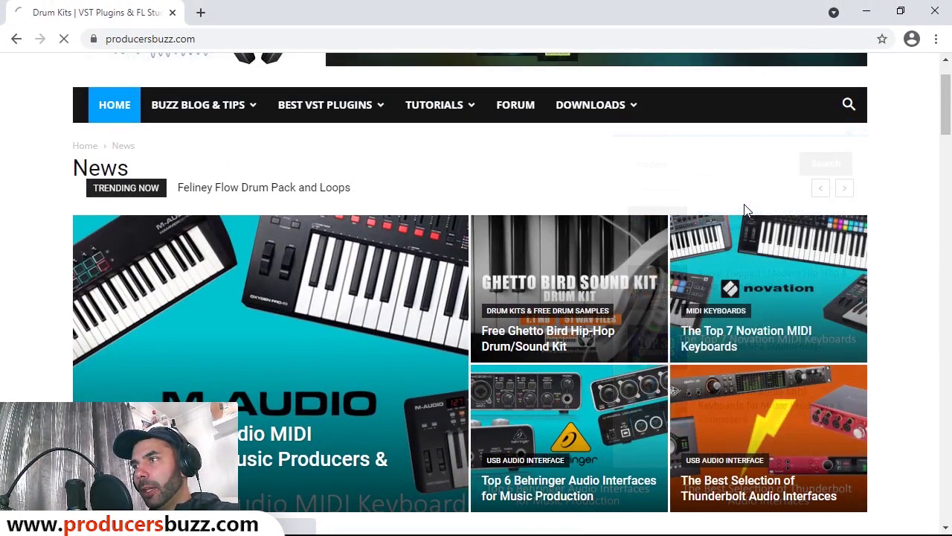
# Look through the Modern De-Esser download page from the plugin picture to the related articles
pyautogui.scroll(-10, 483, 250)
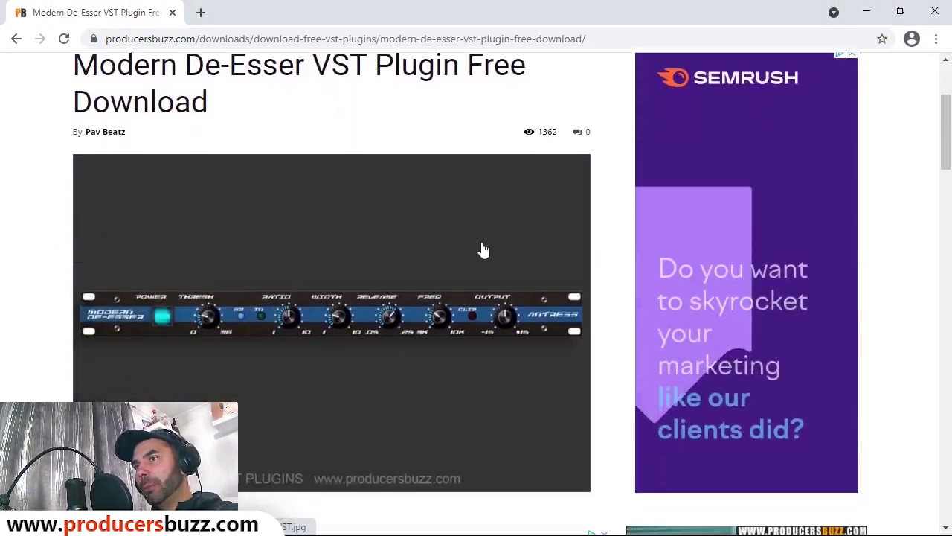
pyautogui.scroll(-9, 499, 255)
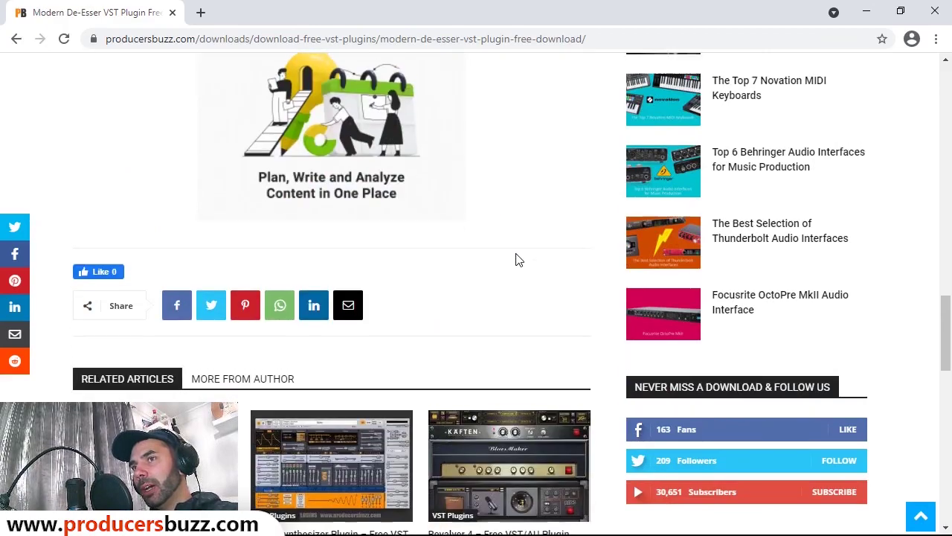
pyautogui.scroll(9, 514, 258)
pyautogui.scroll(-4, 532, 358)
pyautogui.scroll(10, 538, 243)
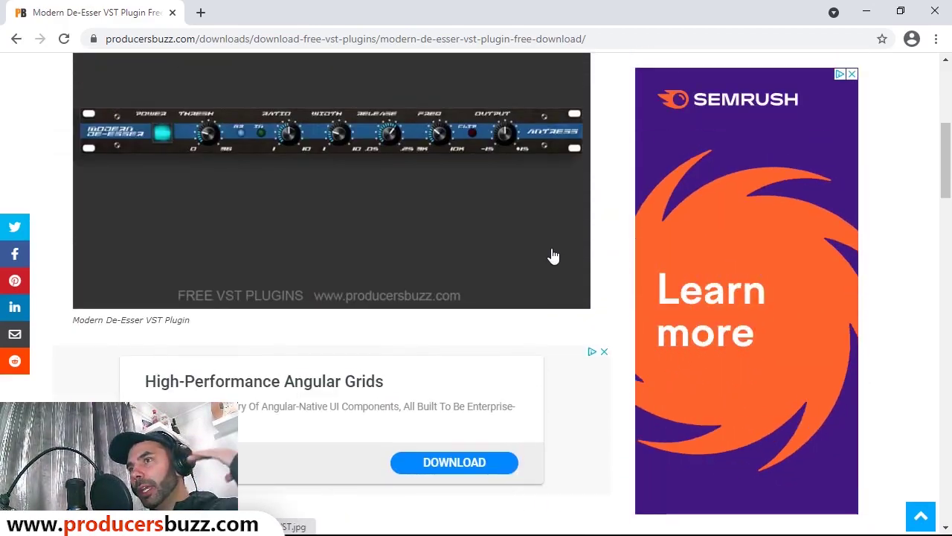
pyautogui.scroll(5, 554, 257)
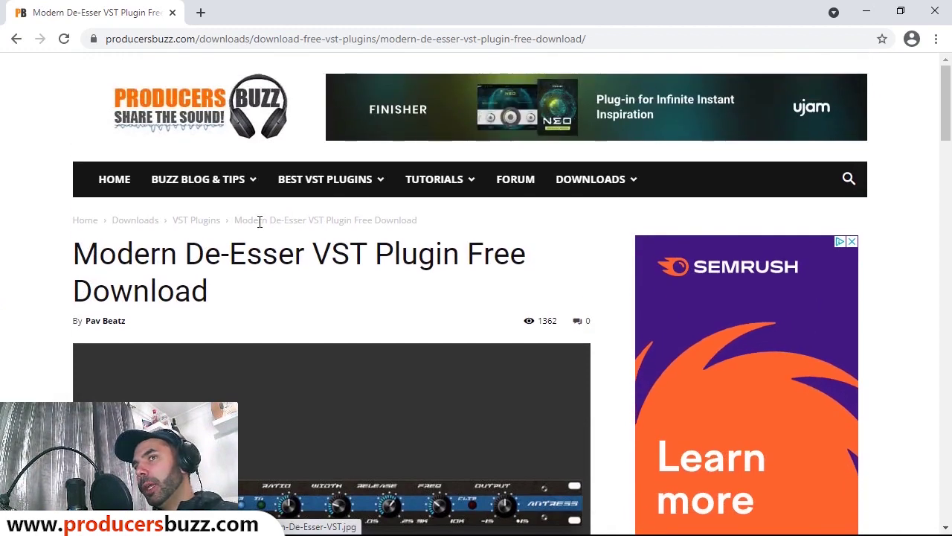
pyautogui.scroll(-3, 350, 249)
pyautogui.scroll(-6, 351, 249)
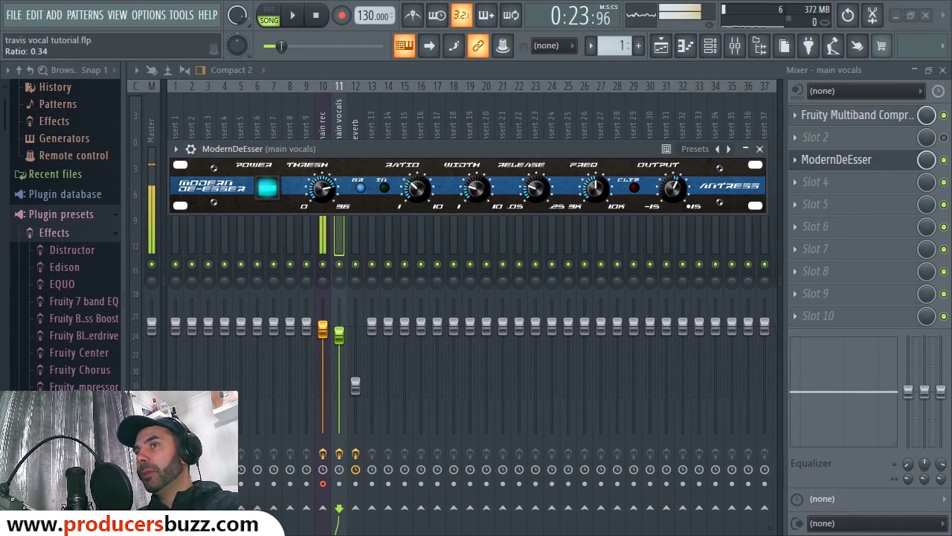
# Switch to FL Studio and check the Width, Release and Freq settings of ModernDeEsser on main vocals
pyautogui.click(485, 194)
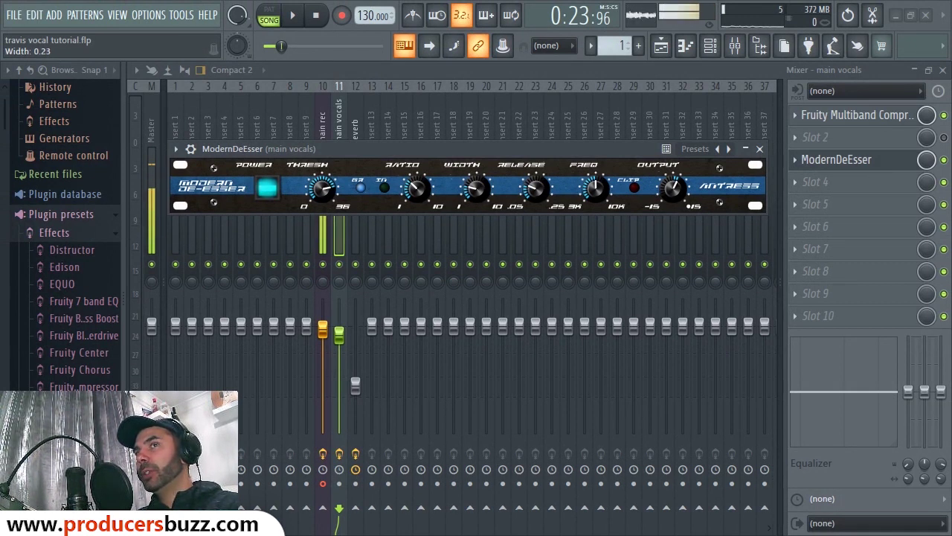
pyautogui.click(537, 192)
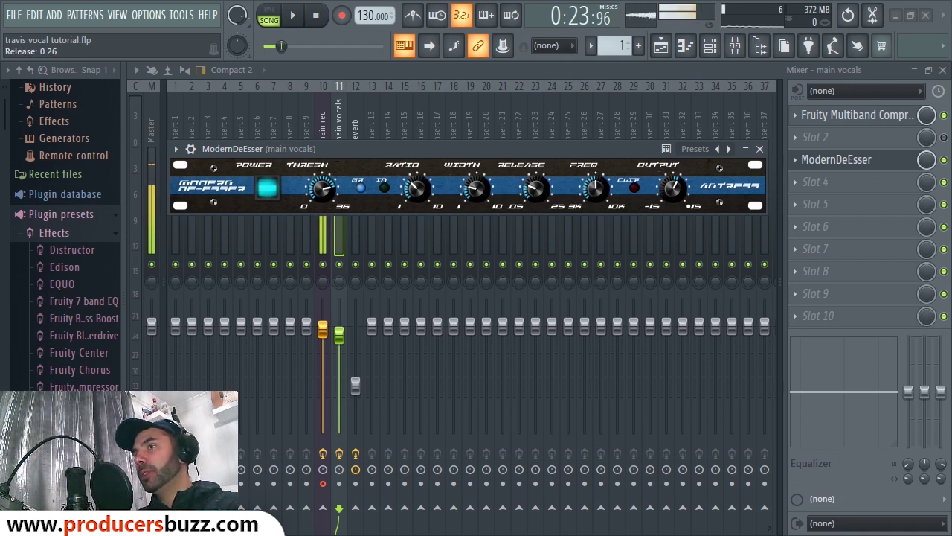
pyautogui.click(596, 192)
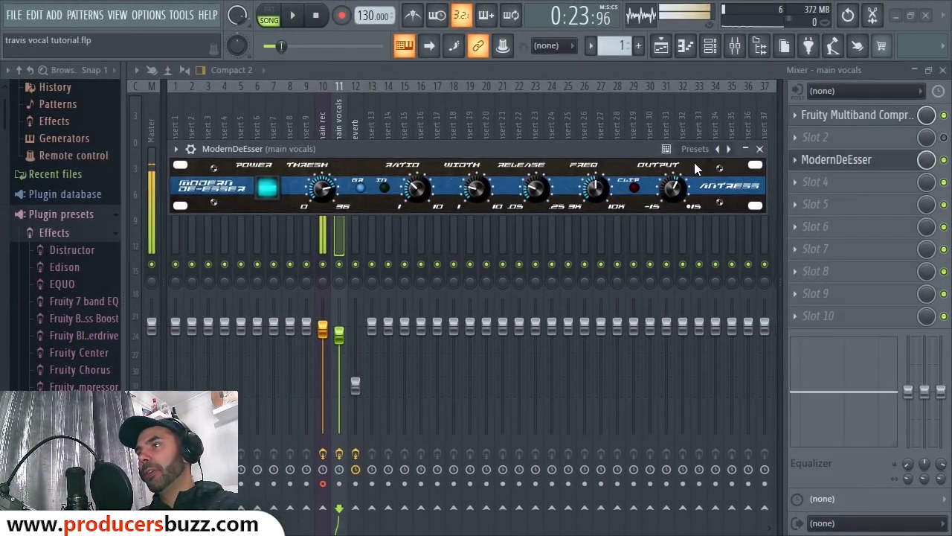
# Bypass ModernDeEsser on the main vocals mixer track, listen to the vocals without it, and re-enable it
pyautogui.click(945, 160)
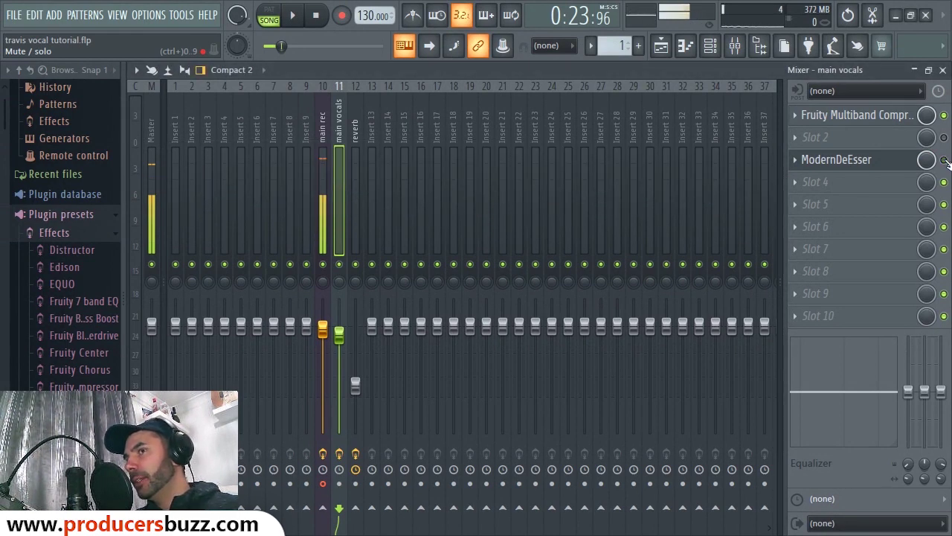
pyautogui.press('space')
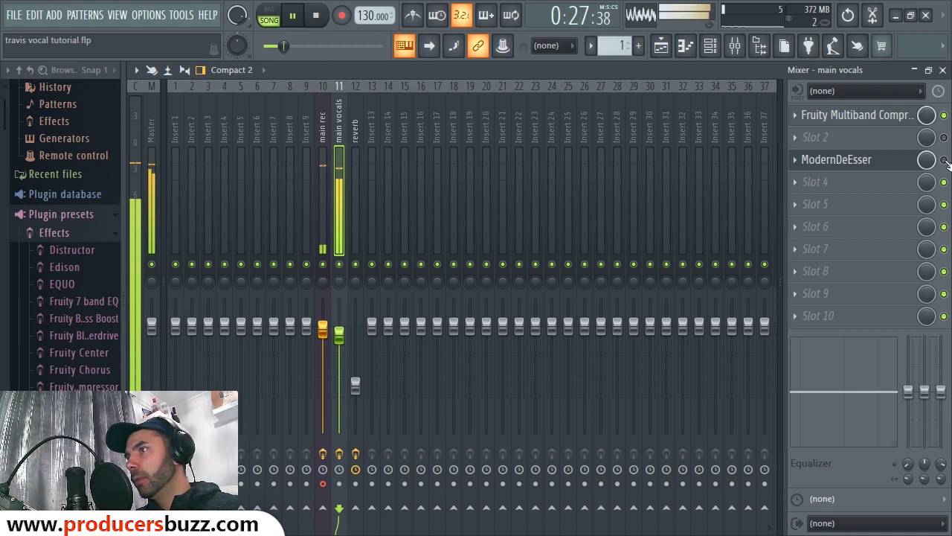
pyautogui.press('space')
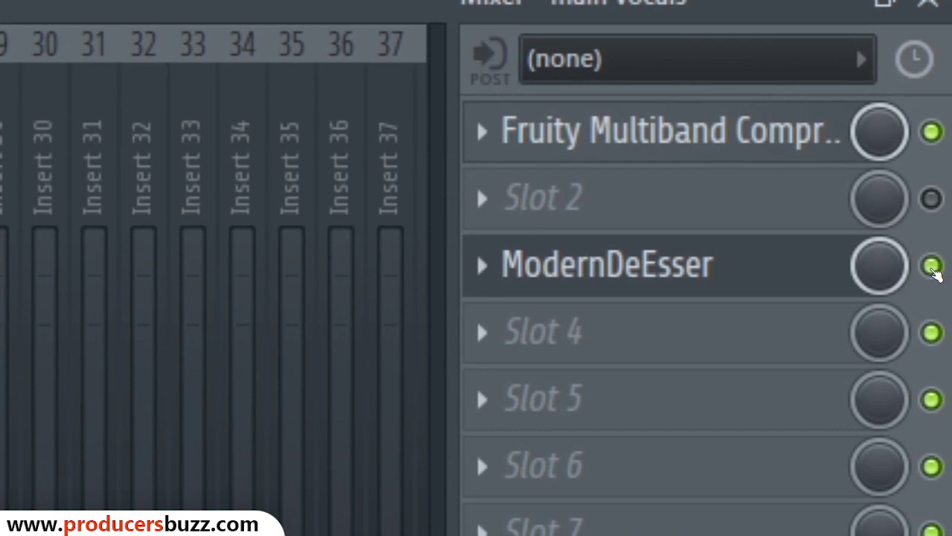
pyautogui.click(934, 268)
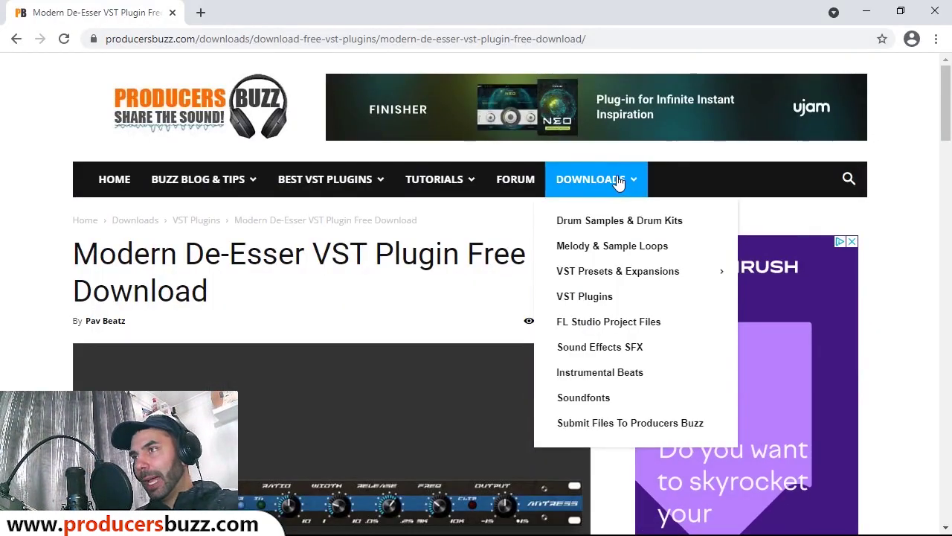
# In the browser, open the FL Studio 20 – Vocal Presets download category on producersbuzz.com and browse its presets
pyautogui.moveTo(609, 272)
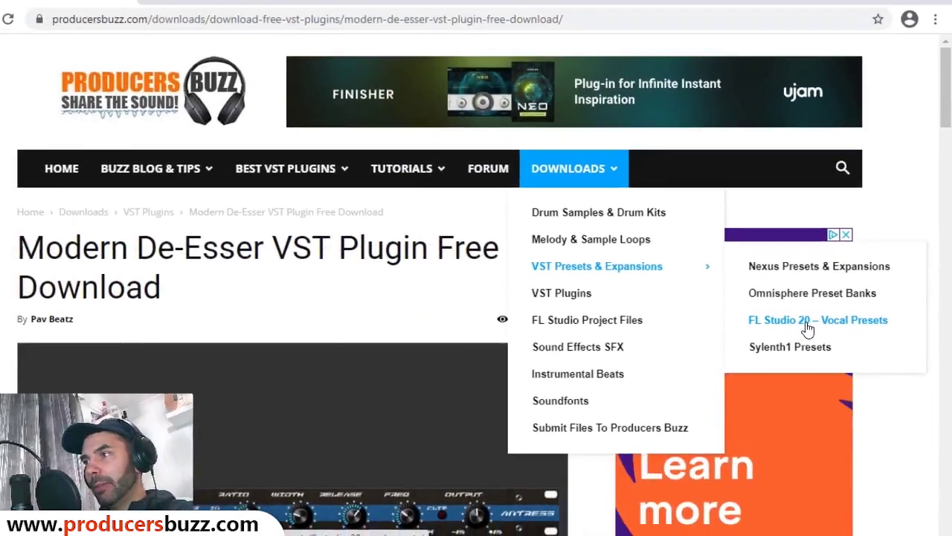
pyautogui.click(807, 327)
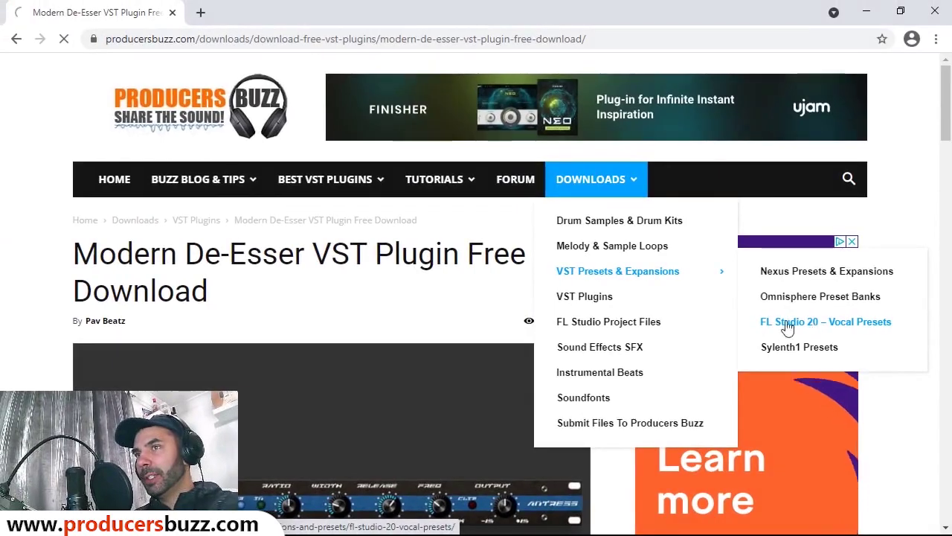
pyautogui.scroll(-2, 506, 294)
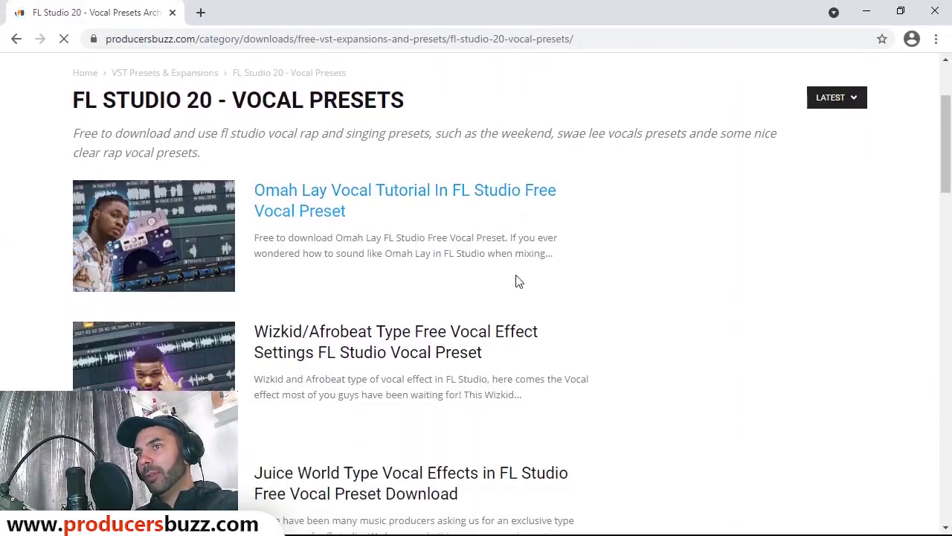
pyautogui.scroll(-20, 521, 280)
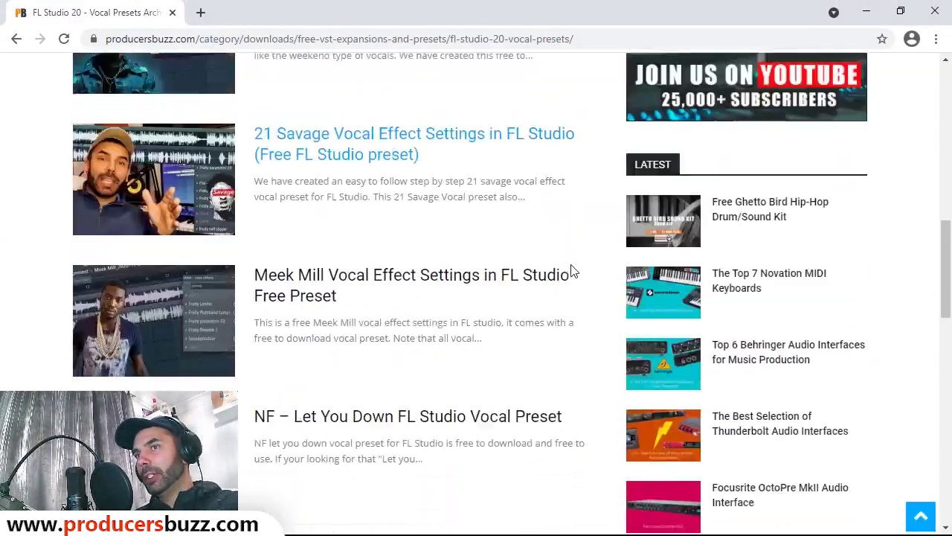
pyautogui.scroll(20, 527, 279)
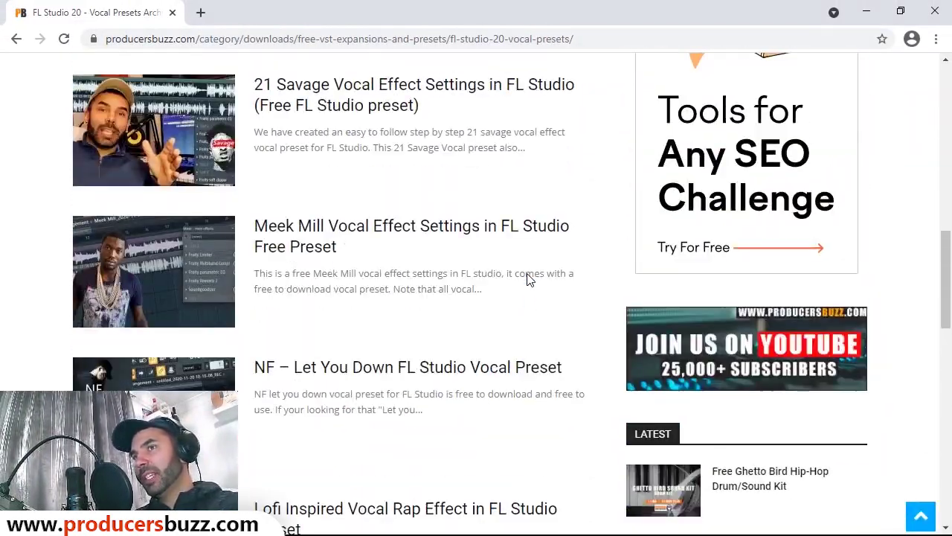
pyautogui.scroll(1, 528, 279)
pyautogui.scroll(-5, 455, 268)
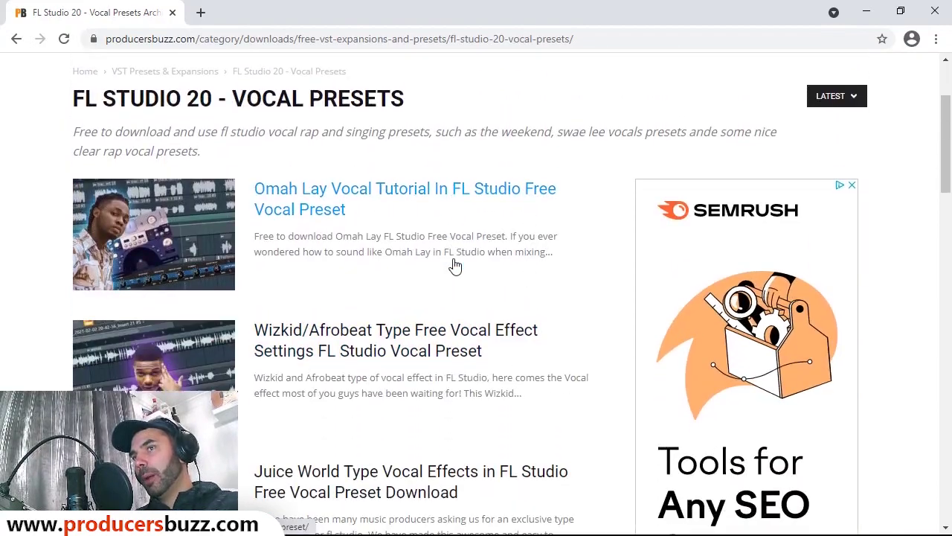
pyautogui.scroll(-2, 455, 265)
pyautogui.scroll(9, 455, 265)
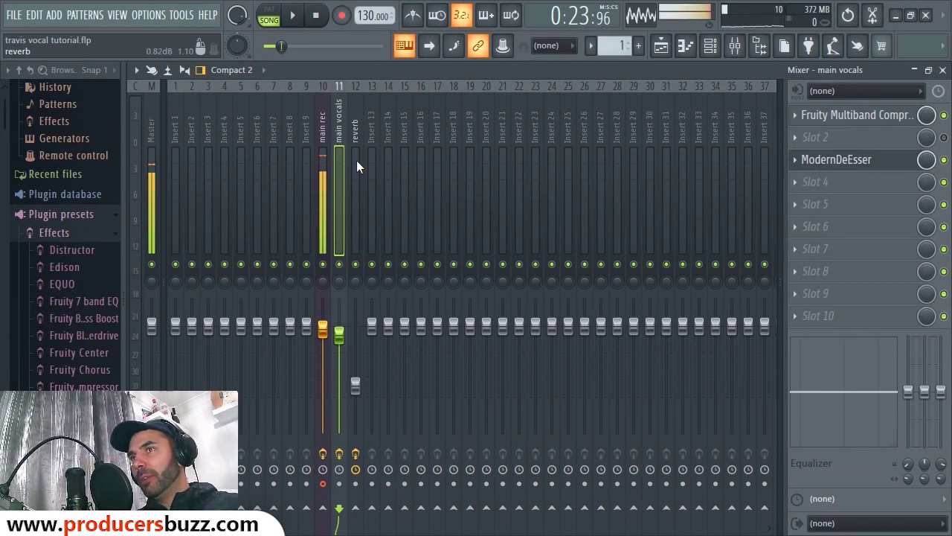
# Switch to FL Studio, play the vocals briefly, and check the effect chain on the reverb mixer track
pyautogui.press('space')
pyautogui.press('space')
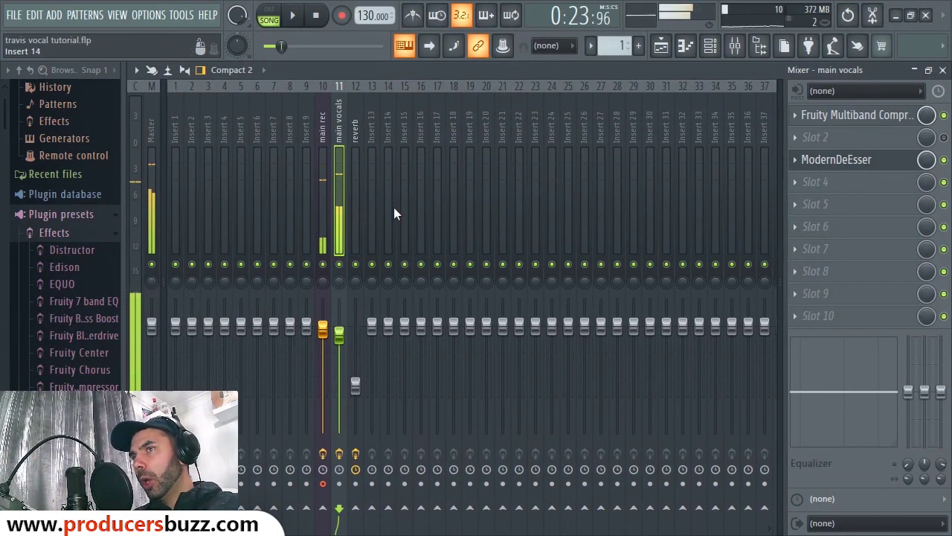
pyautogui.click(357, 131)
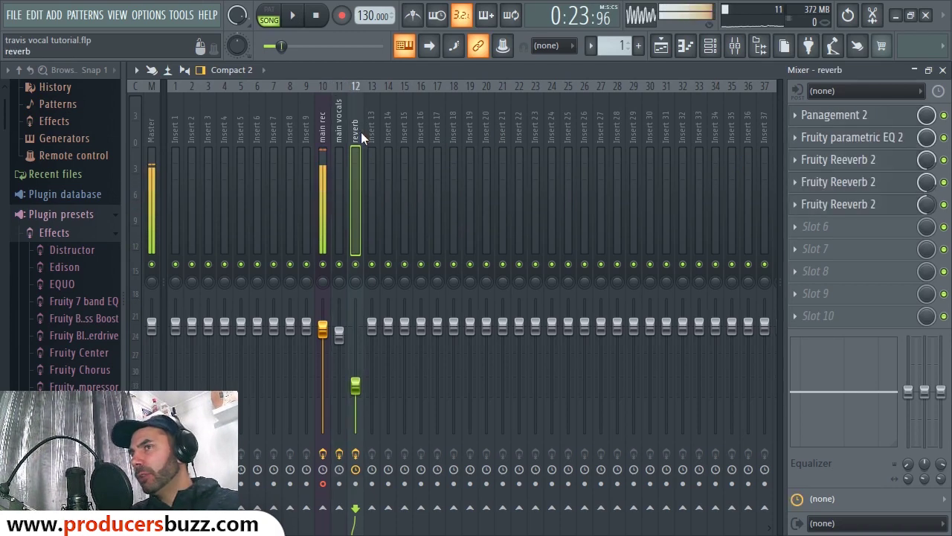
# Mute the main vocals mixer track and play the song to hear the reverb layer without it
pyautogui.press('Left')
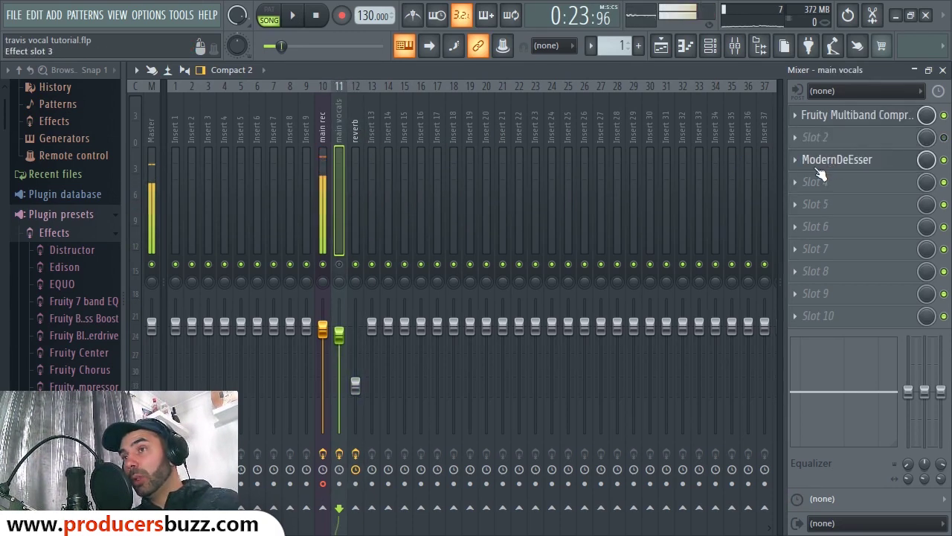
pyautogui.press('space')
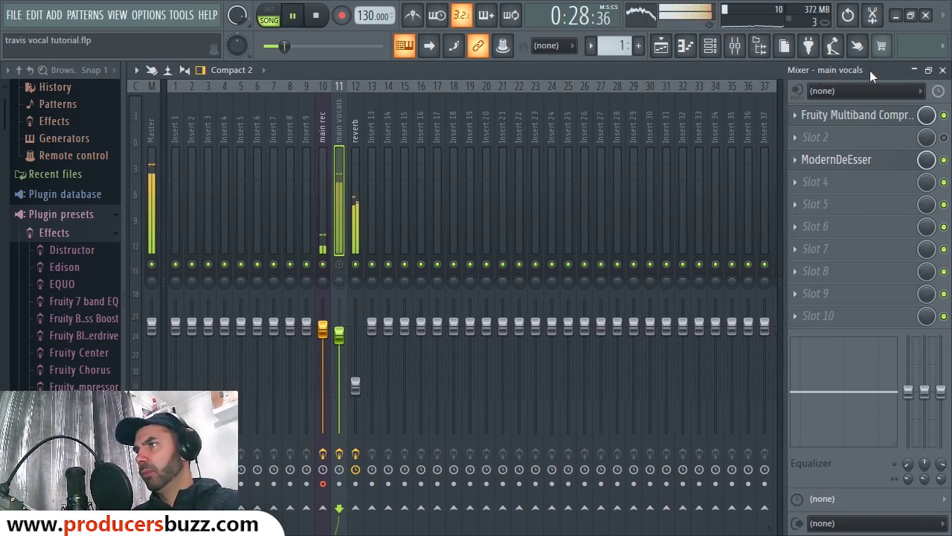
pyautogui.press('space')
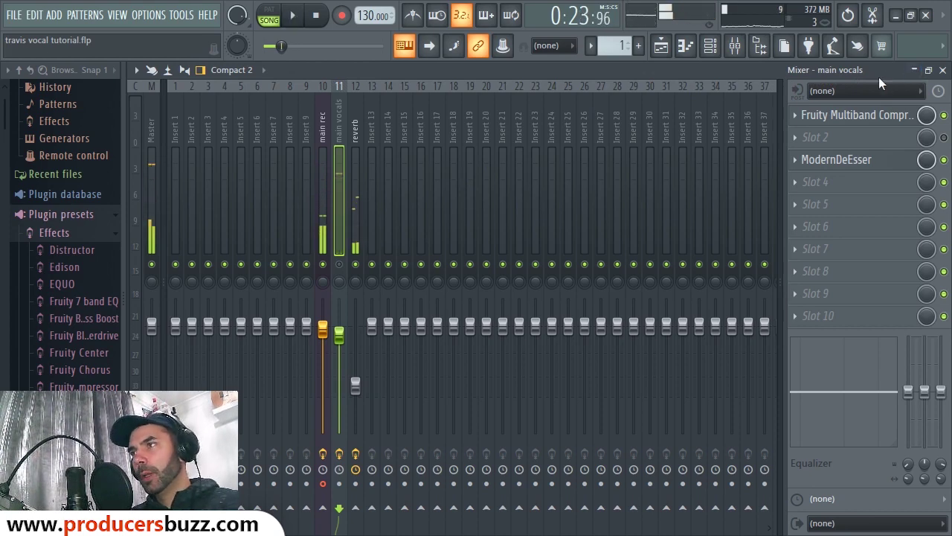
# Select the reverb mixer track and open its Panagement 2 effect
pyautogui.click(374, 173)
pyautogui.click(357, 173)
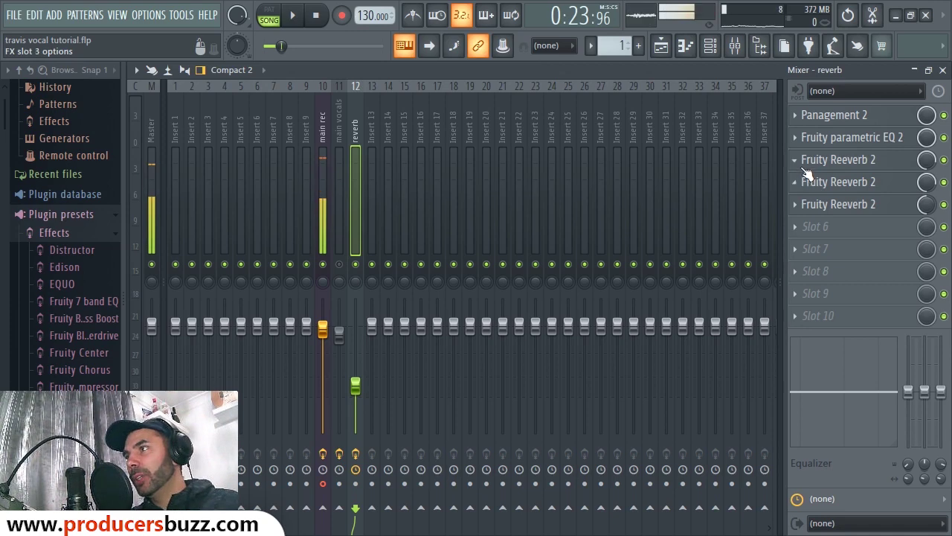
pyautogui.click(863, 118)
pyautogui.moveTo(558, 71); pyautogui.dragTo(590, 70)
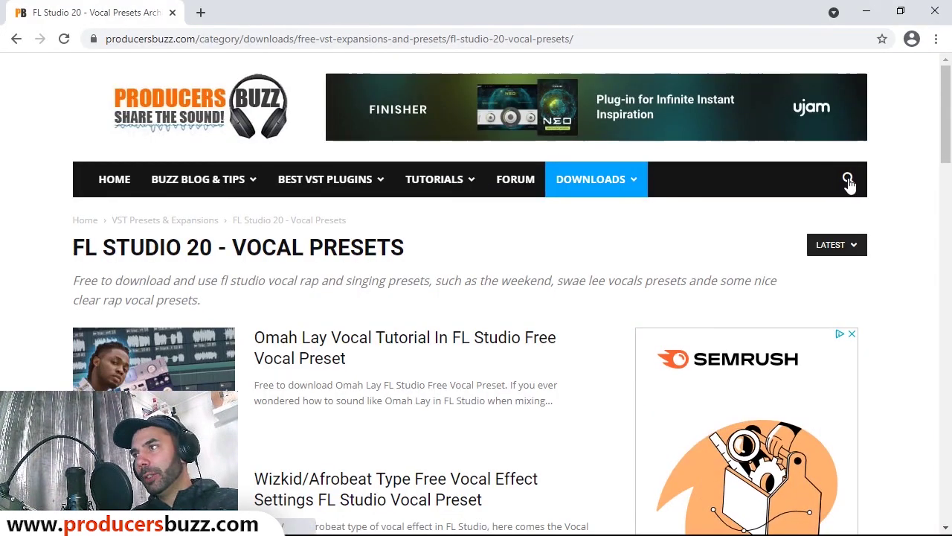
# Search producersbuzz.com for "pan", open the Panagement 2 – Most Underrated Reverb Effect VST Plugin page and look through it
pyautogui.click(848, 180)
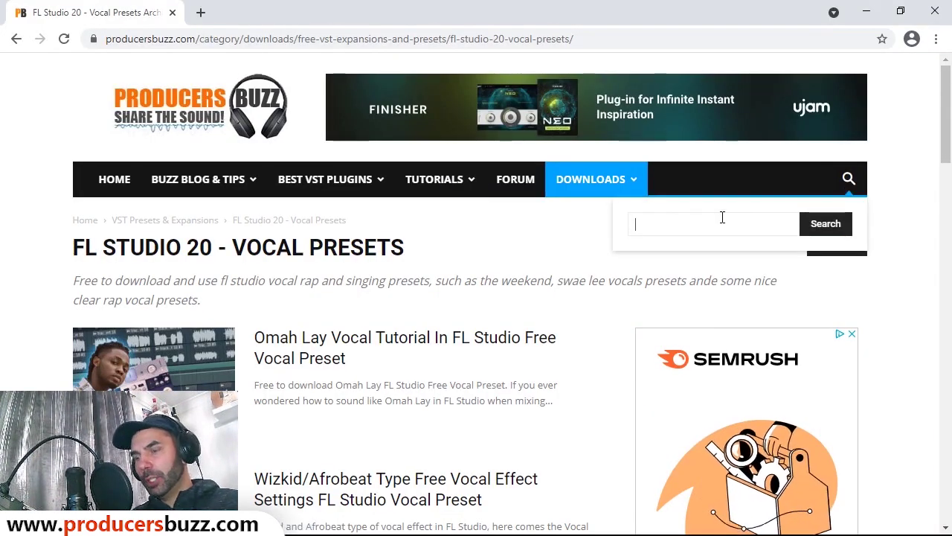
pyautogui.write('pan')
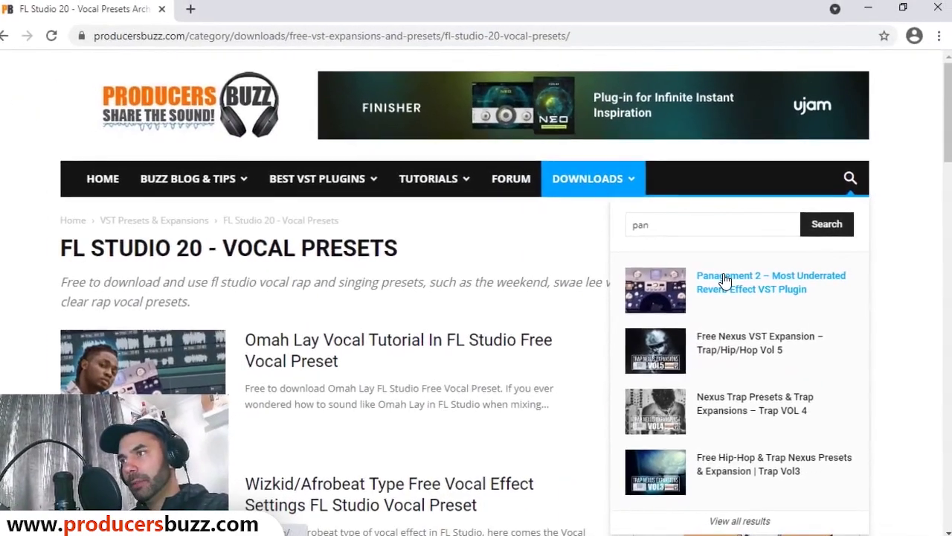
pyautogui.click(759, 276)
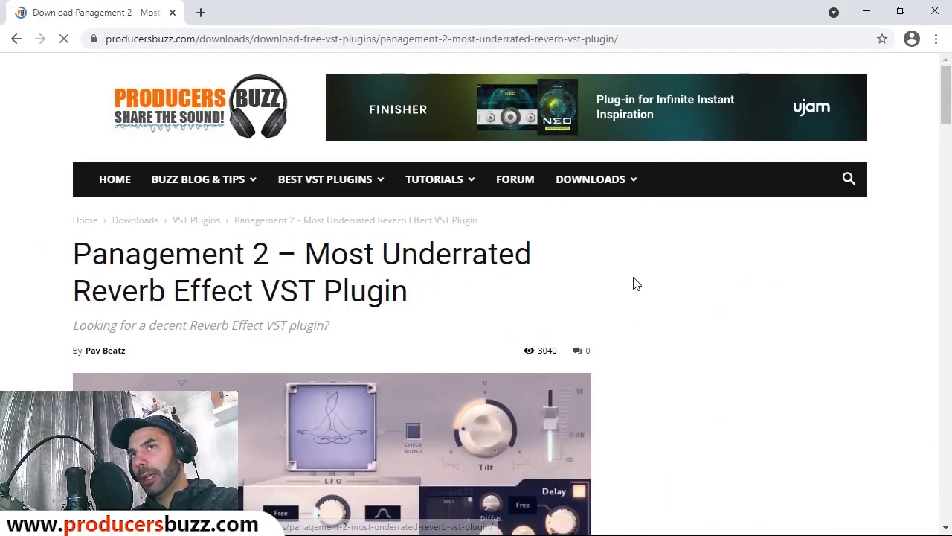
pyautogui.scroll(-8, 575, 276)
pyautogui.scroll(4, 525, 277)
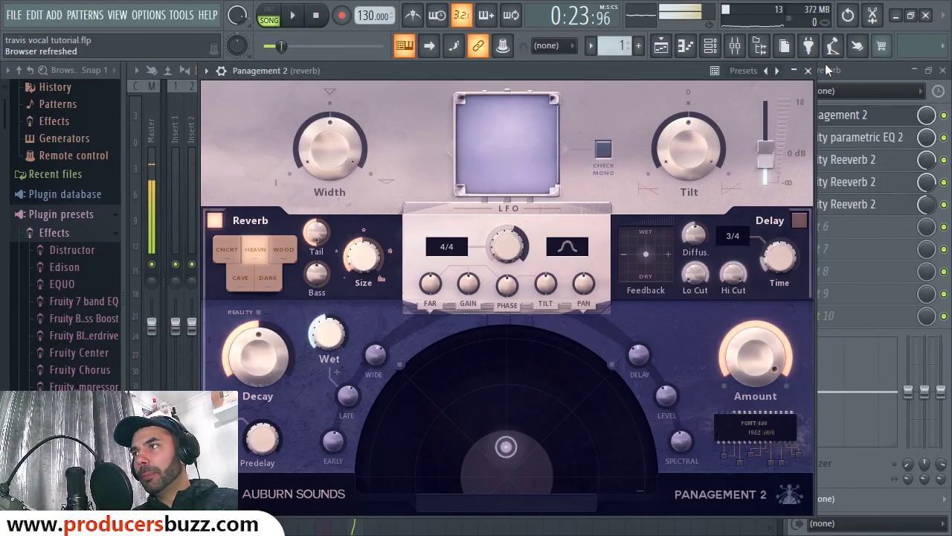
# Switch to FL Studio, reopen Panagement 2 on the reverb mixer track, and examine its tail, size, decay and wet reverb settings
pyautogui.click(810, 70)
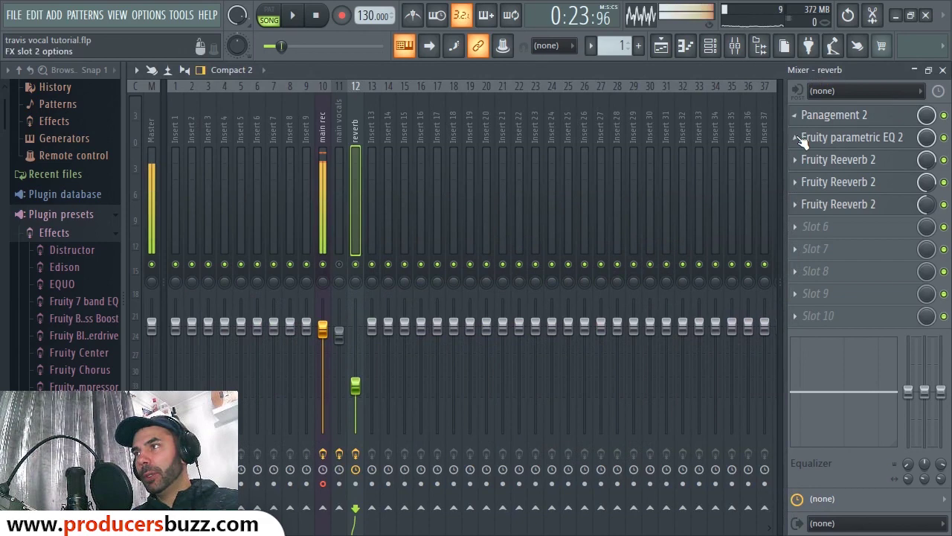
pyautogui.click(856, 116)
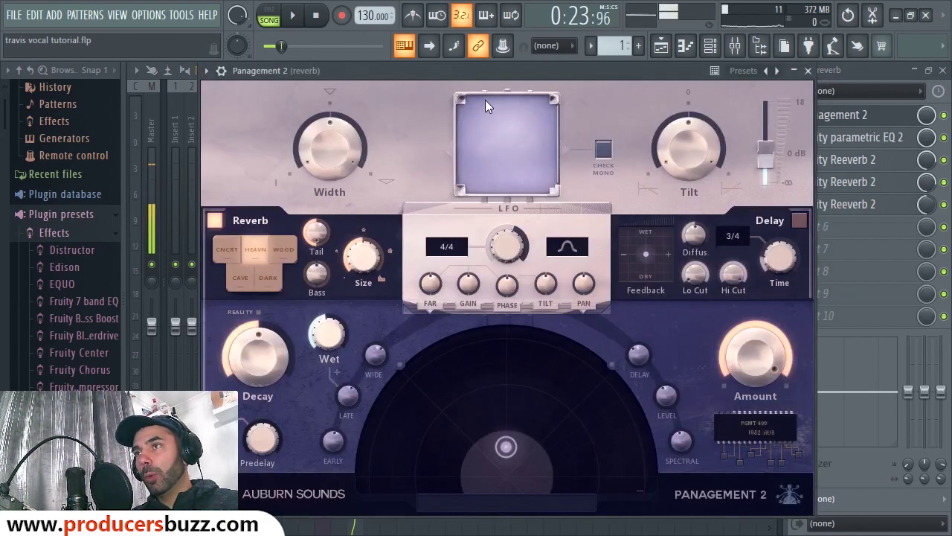
pyautogui.moveTo(476, 71); pyautogui.dragTo(509, 66)
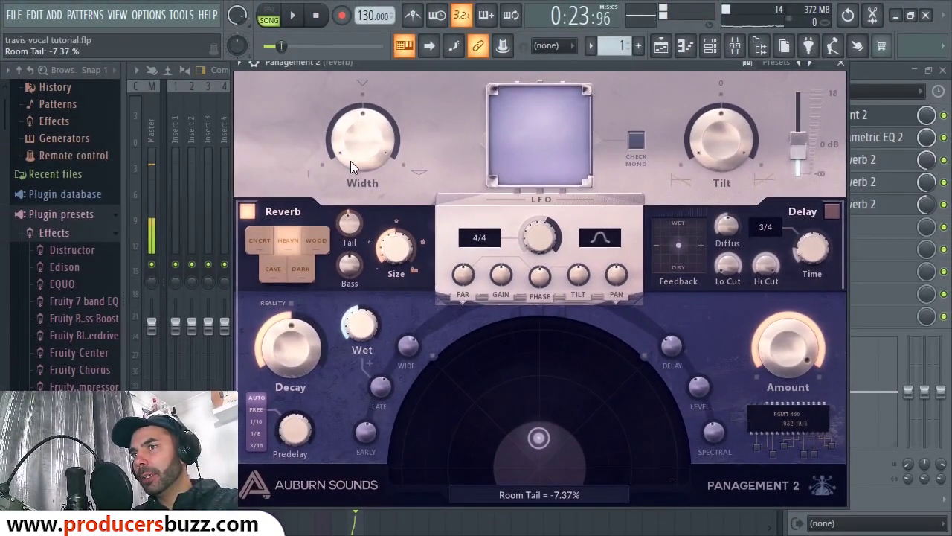
pyautogui.moveTo(350, 161); pyautogui.dragTo(356, 208)
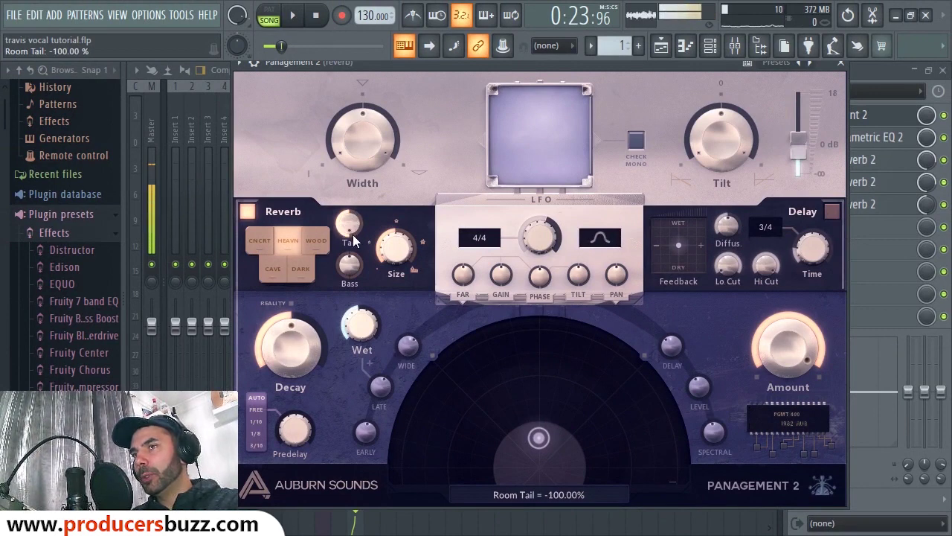
pyautogui.moveTo(353, 235)
pyautogui.mouseDown()
pyautogui.moveTo(348, 223)
pyautogui.moveTo(347, 232)
pyautogui.mouseUp()
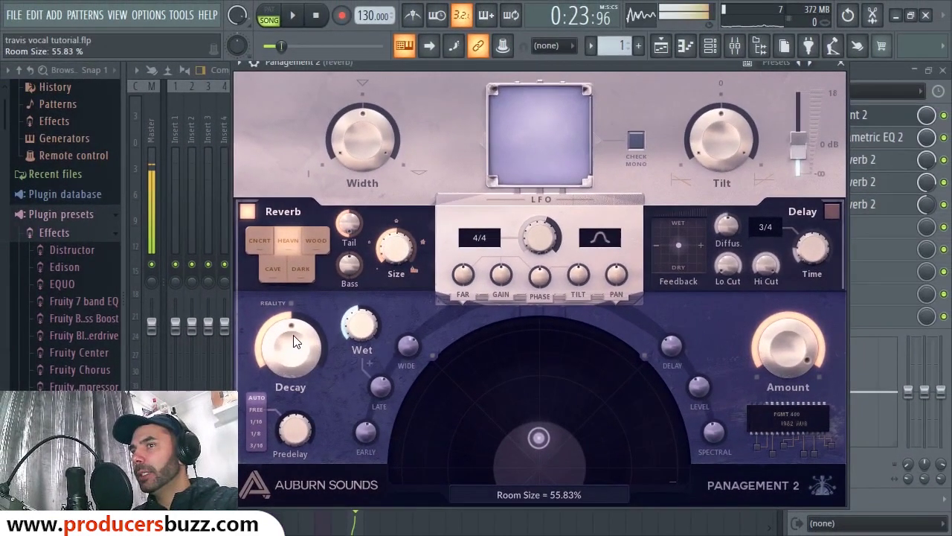
pyautogui.moveTo(294, 341)
pyautogui.mouseDown()
pyautogui.moveTo(292, 356)
pyautogui.moveTo(296, 340)
pyautogui.mouseUp()
pyautogui.moveTo(358, 319); pyautogui.dragTo(360, 325)
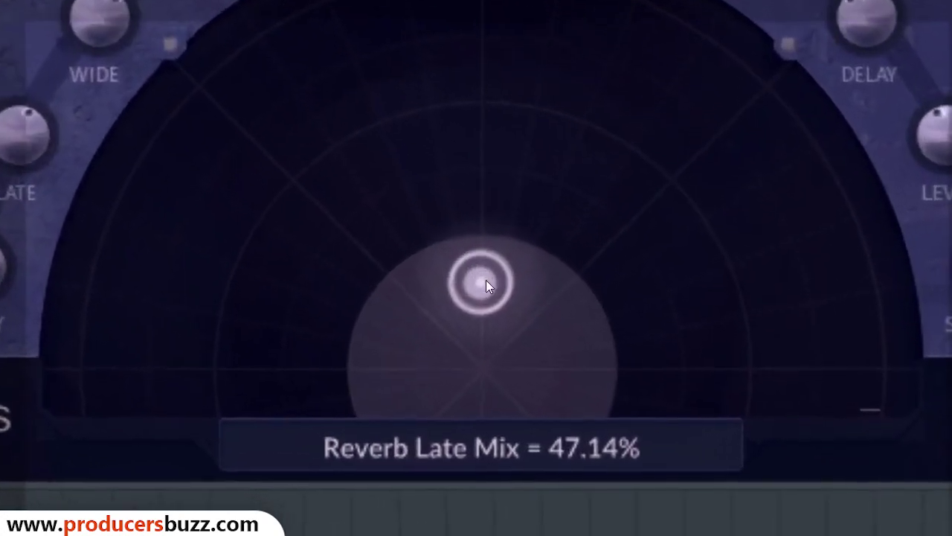
# Inspect the distance and pan position of the sound source in Panagement 2, and close the plugin
pyautogui.moveTo(540, 437); pyautogui.dragTo(495, 457)
pyautogui.moveTo(479, 339); pyautogui.dragTo(609, 286)
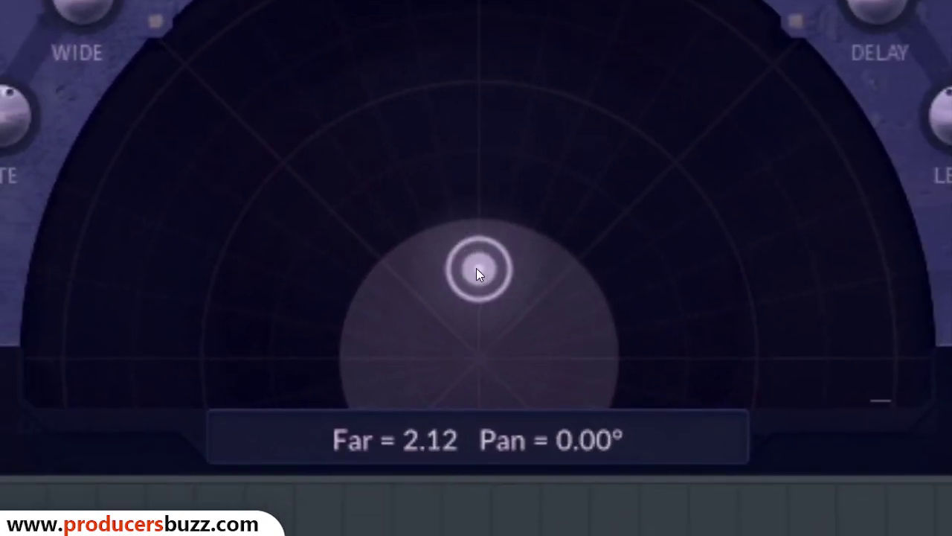
pyautogui.moveTo(479, 273); pyautogui.dragTo(480, 272)
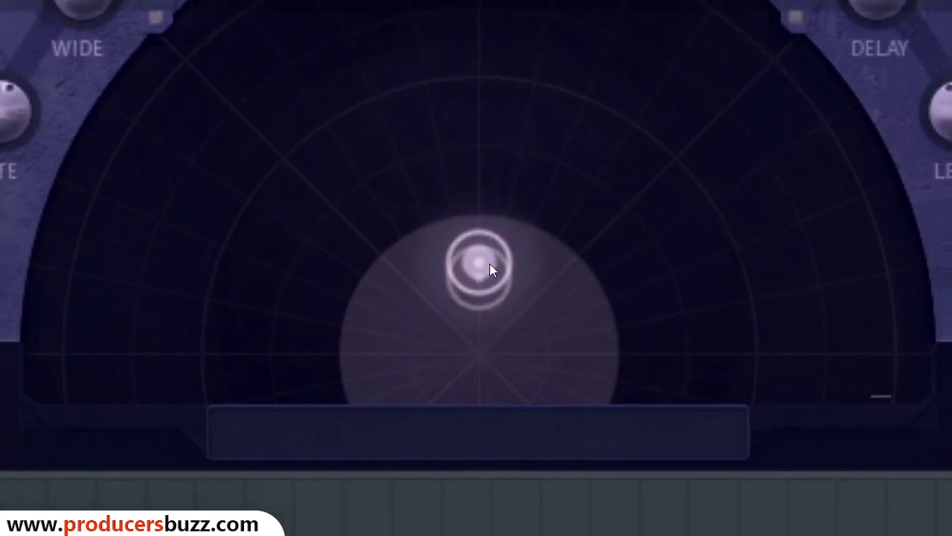
pyautogui.moveTo(489, 269); pyautogui.dragTo(478, 275)
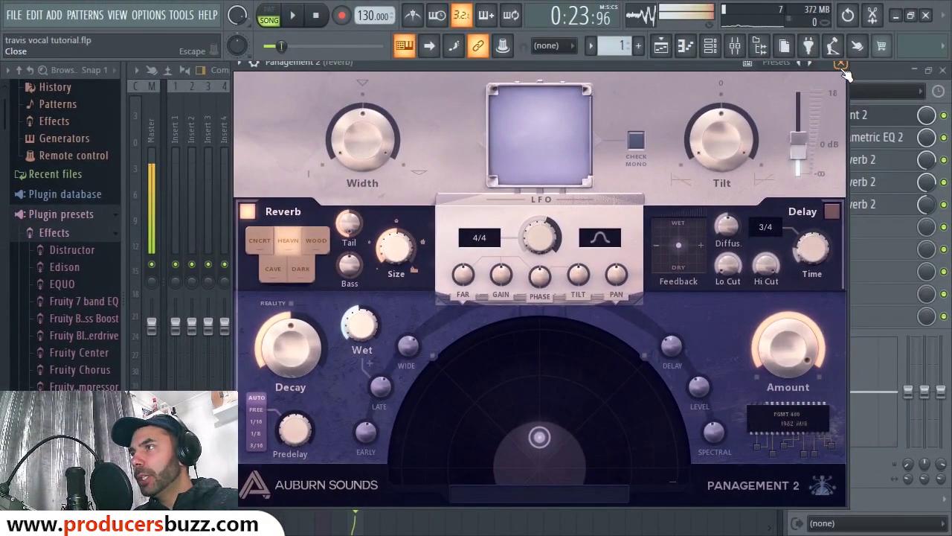
pyautogui.click(841, 65)
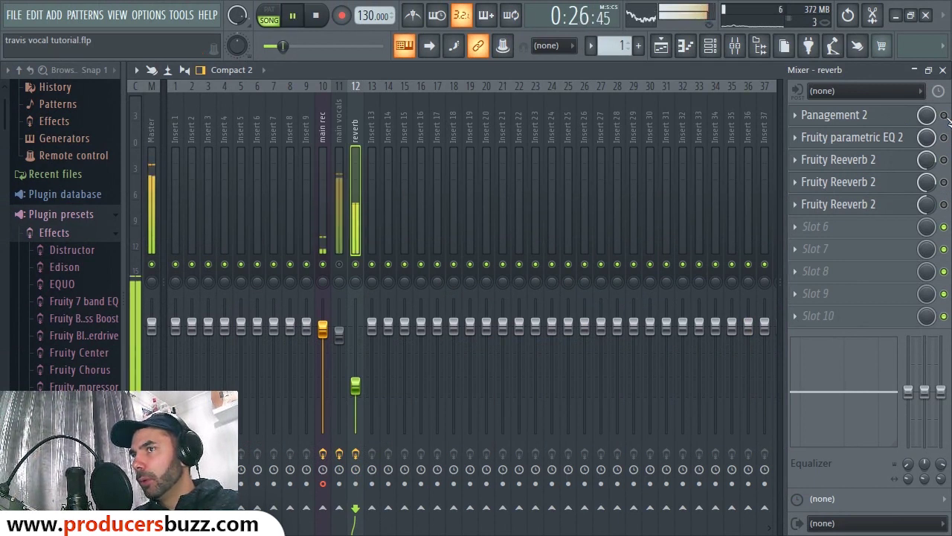
# Raise the reverb mixer track's level to match the neighbouring tracks, and play the vocals with only Panagement 2 enabled
pyautogui.press('space')
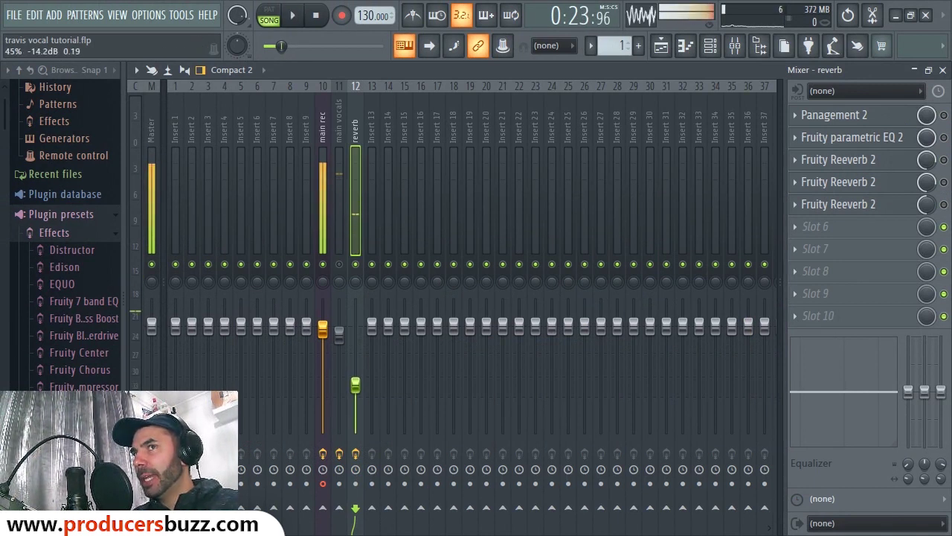
pyautogui.moveTo(355, 384); pyautogui.dragTo(355, 329)
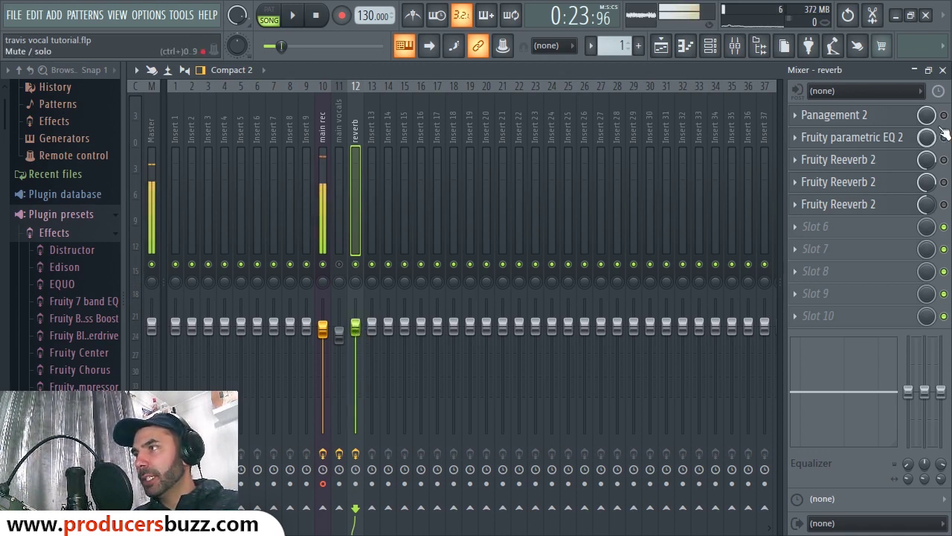
pyautogui.press('space')
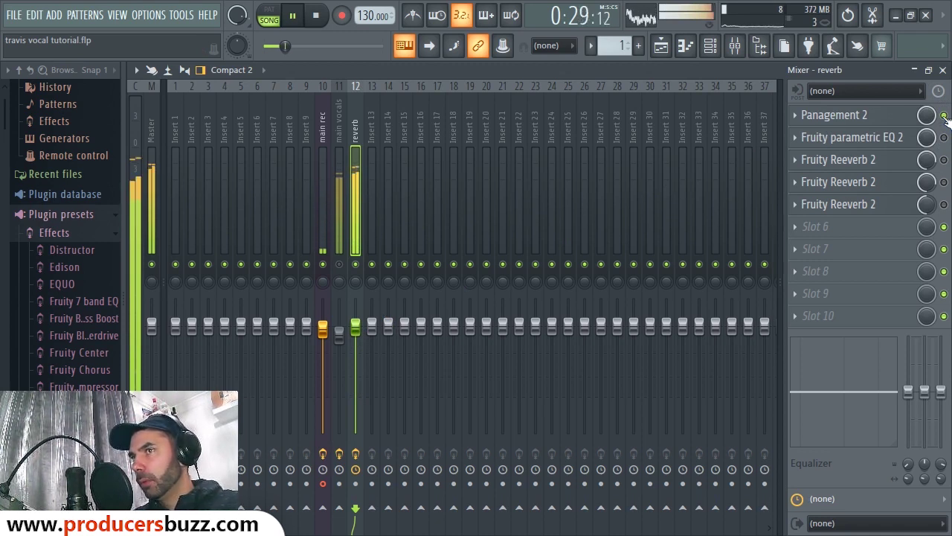
pyautogui.press('space')
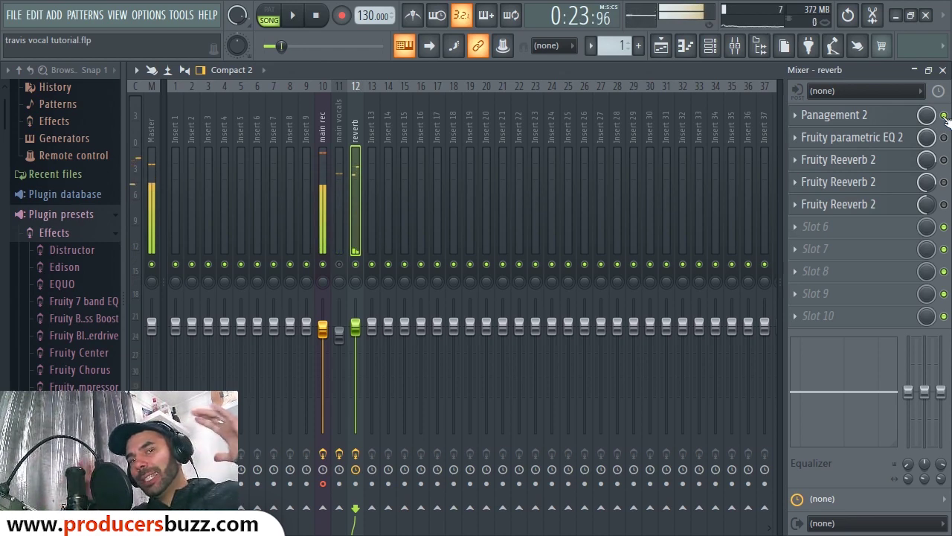
# Review the bands of Fruity parametric EQ 2 on the reverb track, enable the EQ and play the vocals through it
pyautogui.click(863, 138)
pyautogui.moveTo(491, 199); pyautogui.dragTo(566, 174)
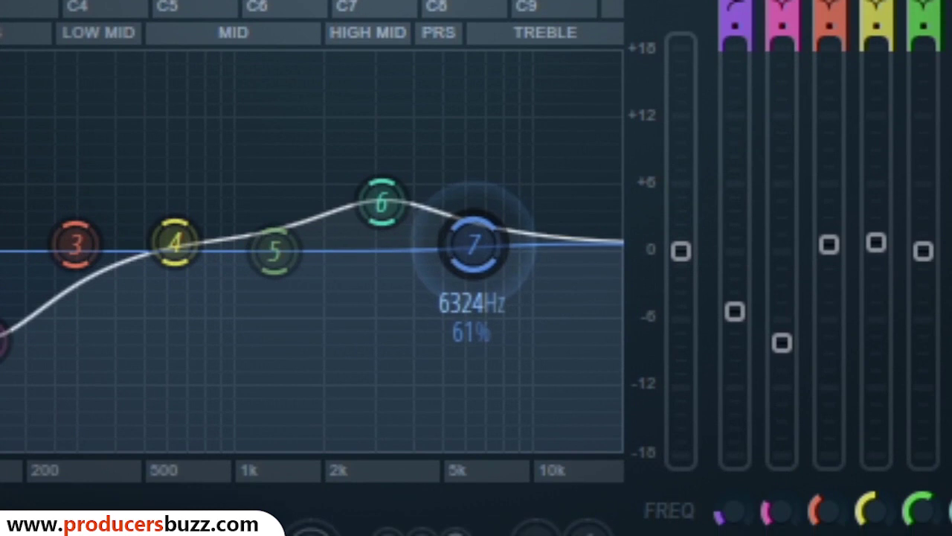
pyautogui.moveTo(474, 251); pyautogui.dragTo(475, 243)
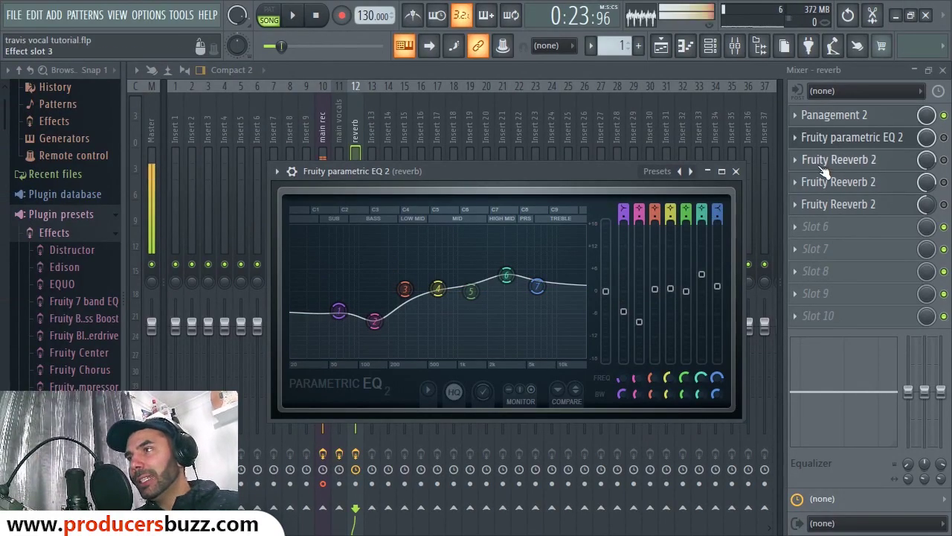
pyautogui.click(736, 171)
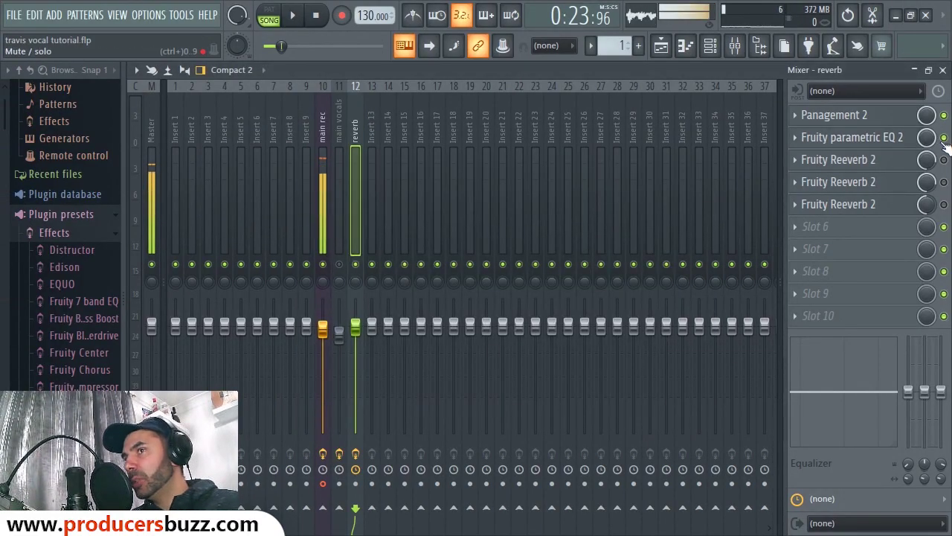
pyautogui.press('space')
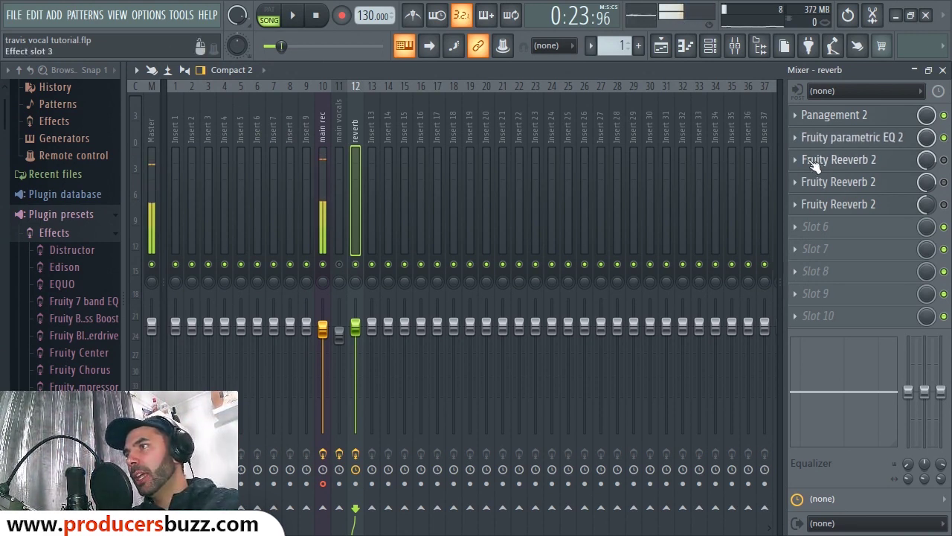
# Enable the first Fruity Reeverb 2 on the reverb track, review its high cut, room size and wet level, and play the vocals
pyautogui.click(943, 160)
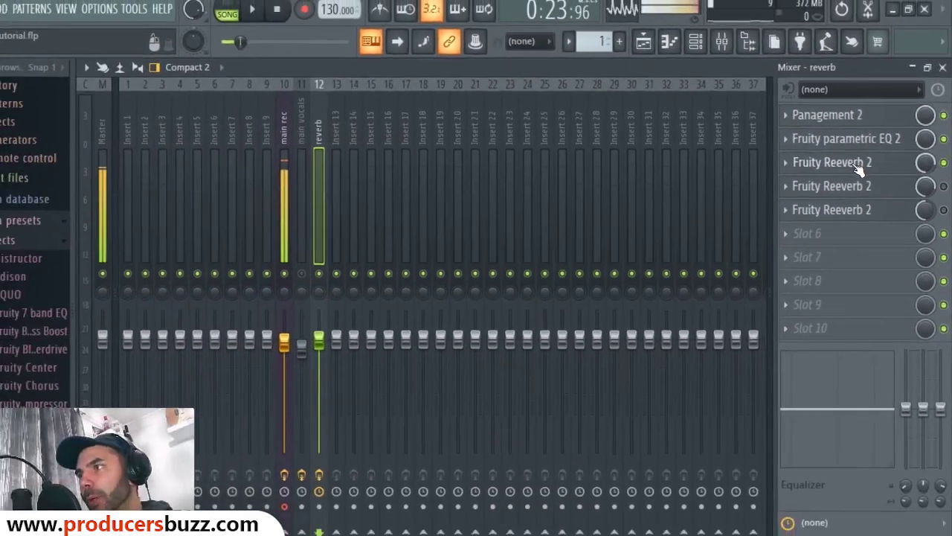
pyautogui.click(856, 160)
pyautogui.click(360, 286)
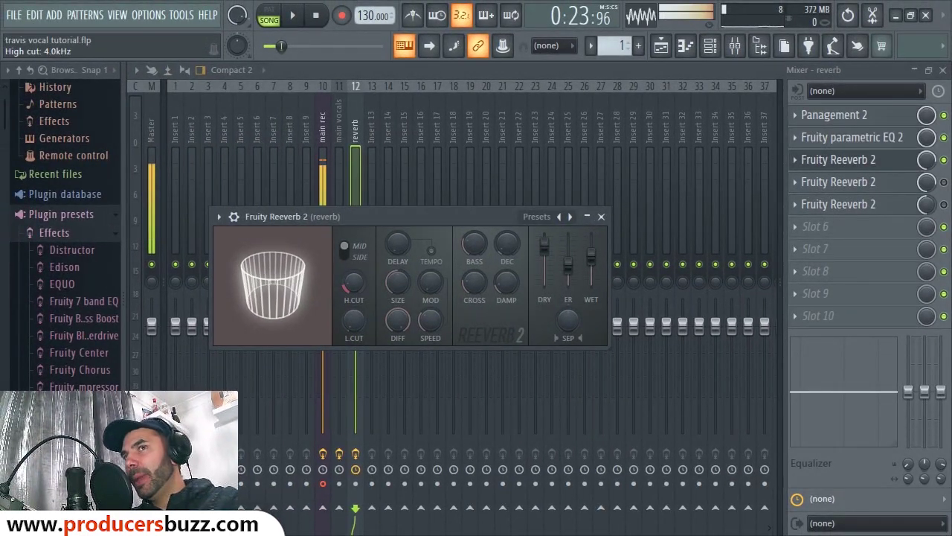
pyautogui.moveTo(393, 290); pyautogui.dragTo(393, 288)
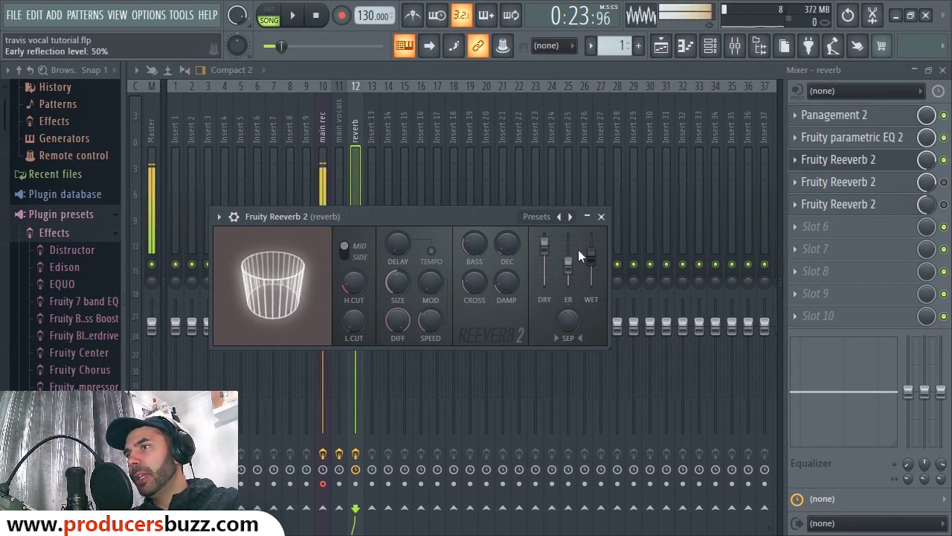
pyautogui.moveTo(591, 255); pyautogui.dragTo(599, 261)
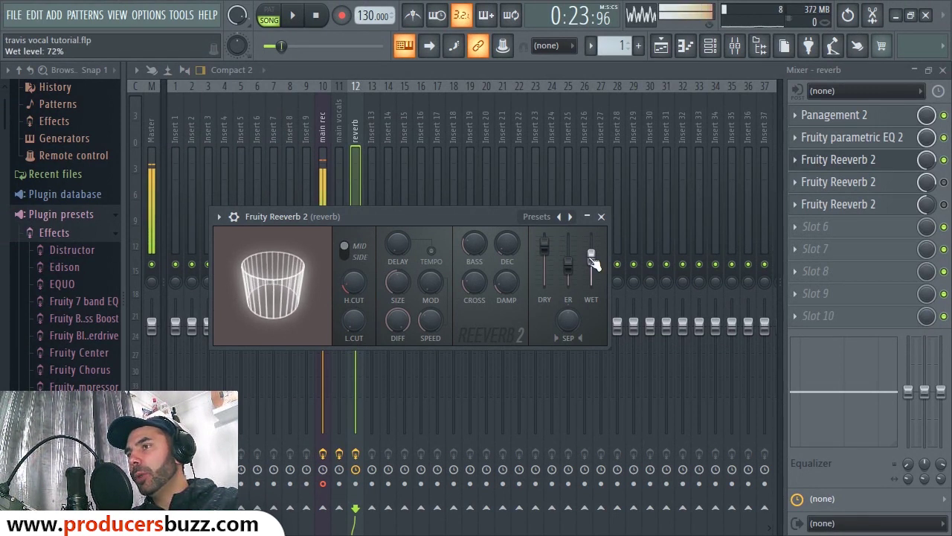
pyautogui.click(601, 217)
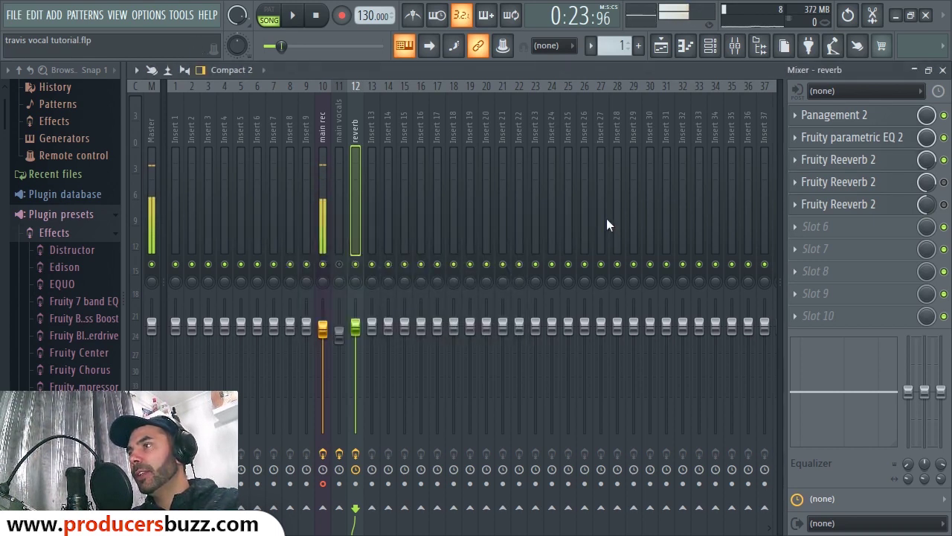
pyautogui.press('space')
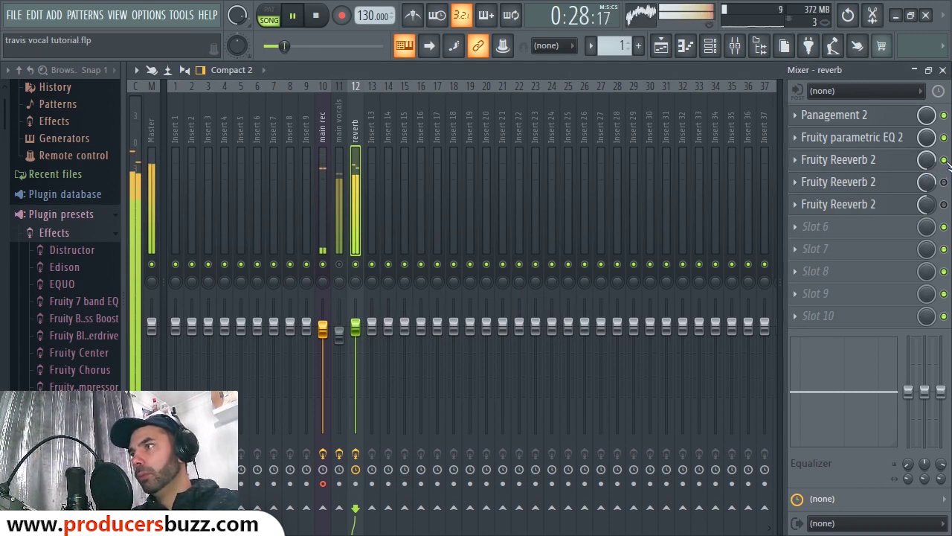
pyautogui.press('space')
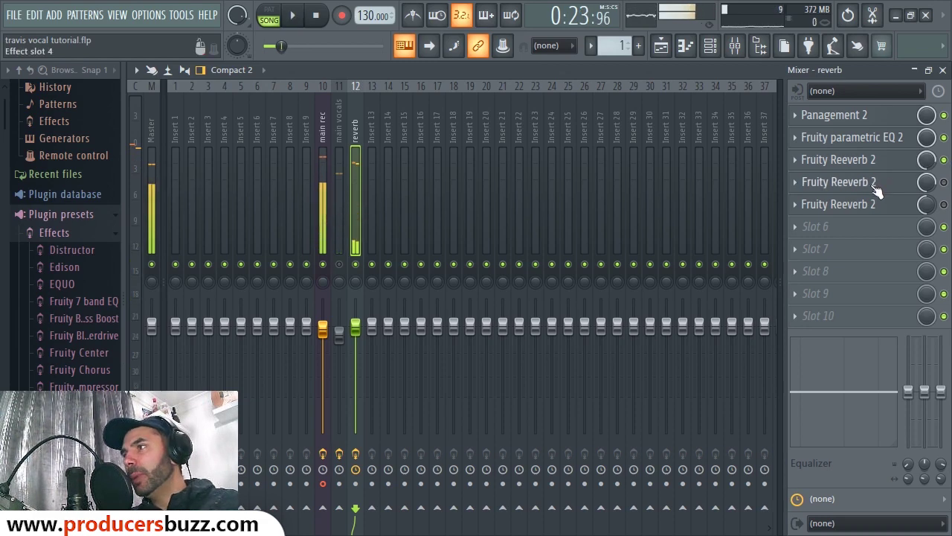
# Enable the second Fruity Reeverb 2 on the reverb track and review its room size, high cut and mix level
pyautogui.click(876, 184)
pyautogui.click(943, 181)
pyautogui.click(869, 183)
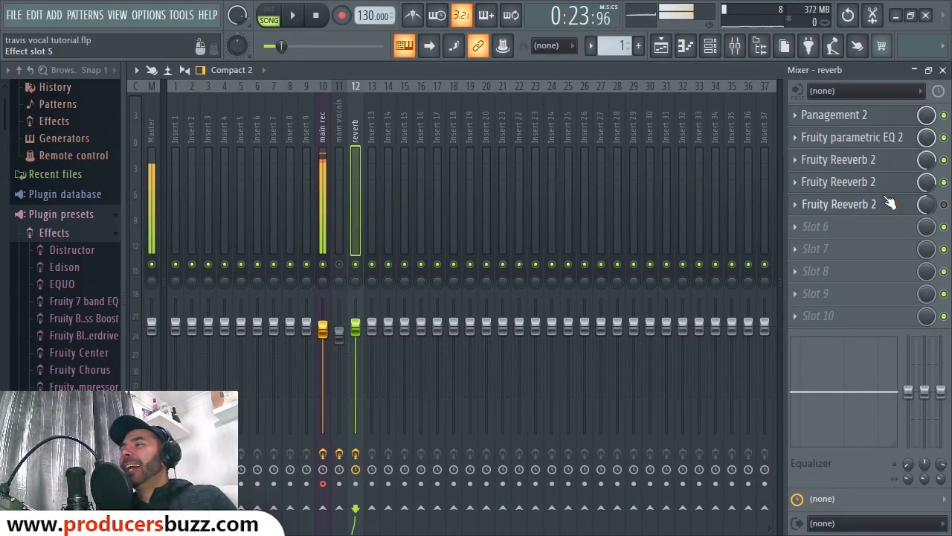
pyautogui.click(869, 182)
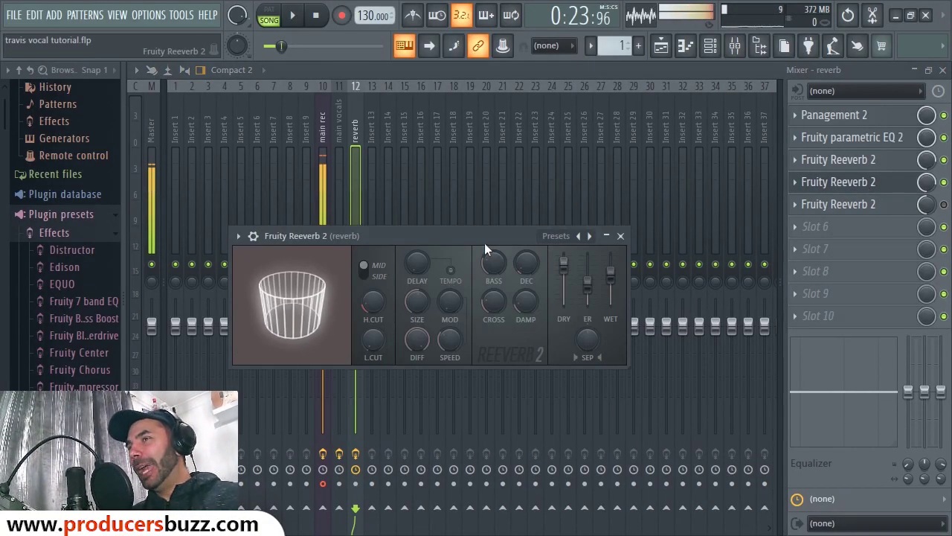
pyautogui.moveTo(484, 242); pyautogui.dragTo(480, 230)
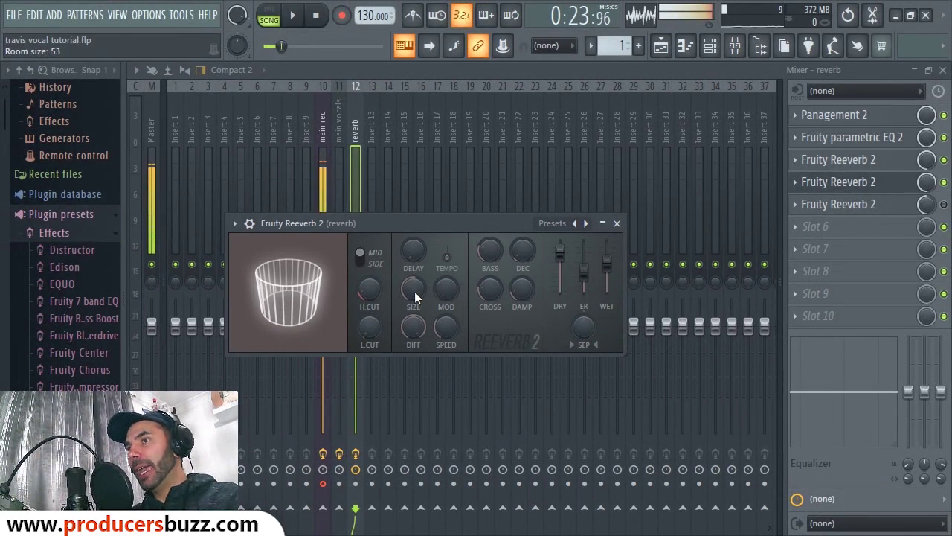
pyautogui.moveTo(412, 291); pyautogui.dragTo(368, 288)
pyautogui.moveTo(929, 182); pyautogui.dragTo(929, 183)
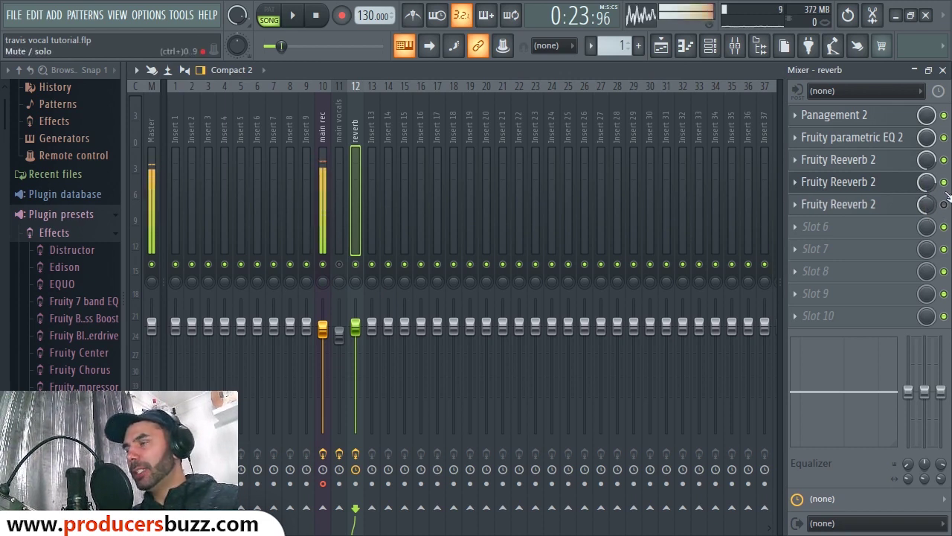
# Play the vocals with the first two Fruity Reeverb 2 effects switched on and off to compare the sound
pyautogui.press('space')
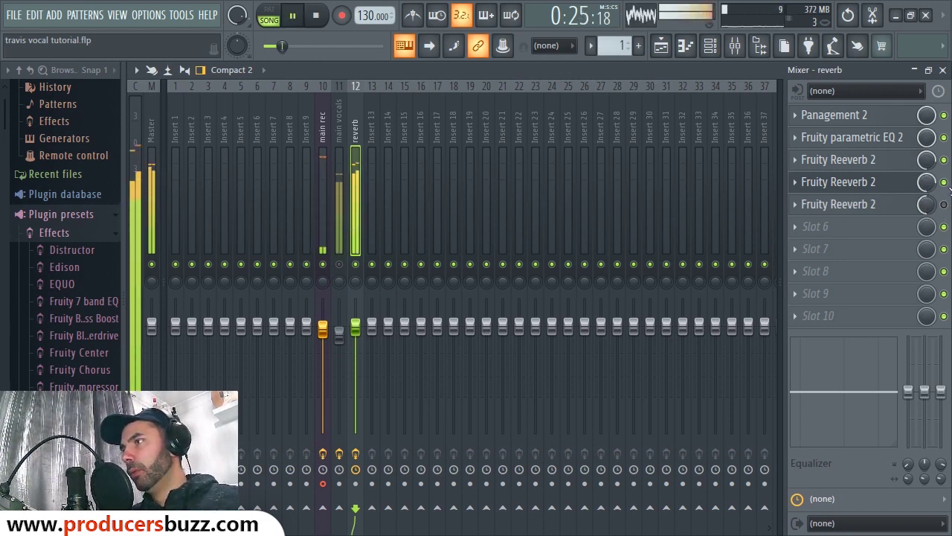
pyautogui.click(943, 181)
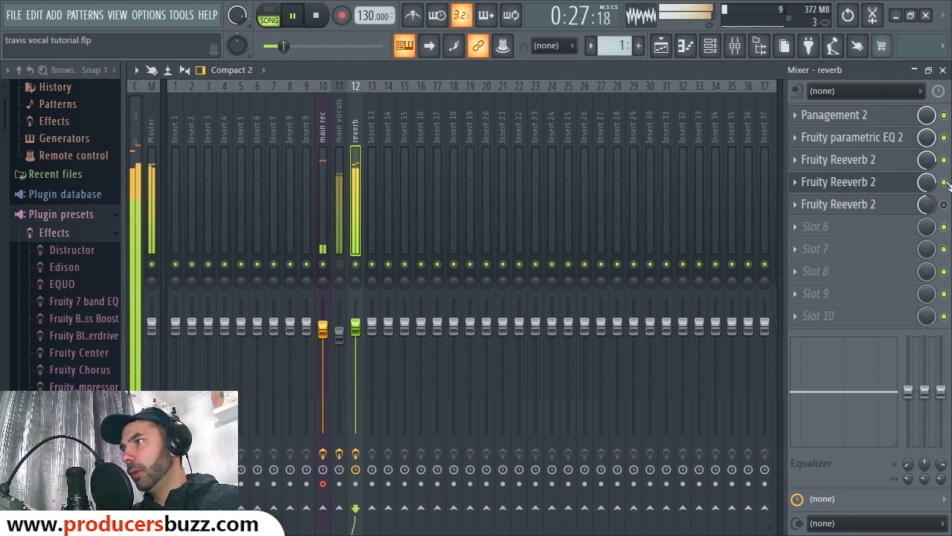
pyautogui.press('space')
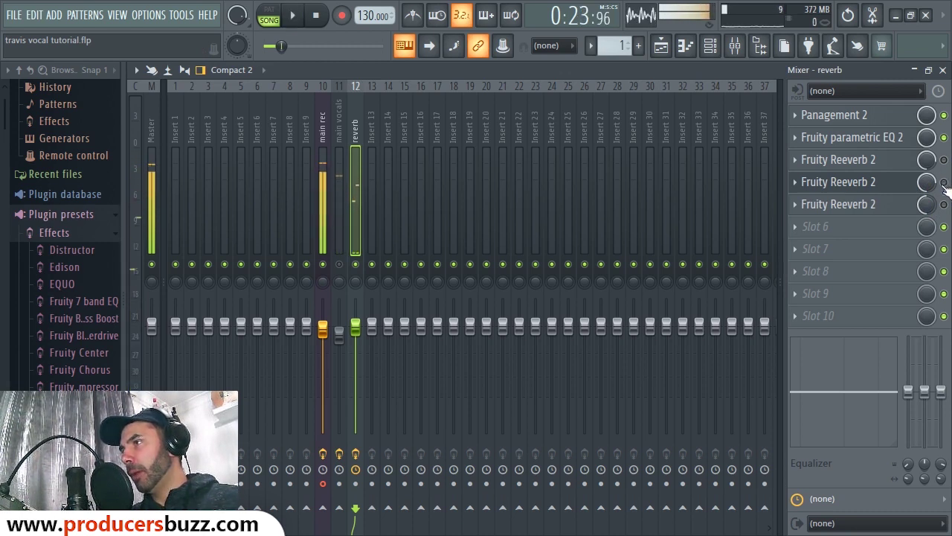
pyautogui.press('space')
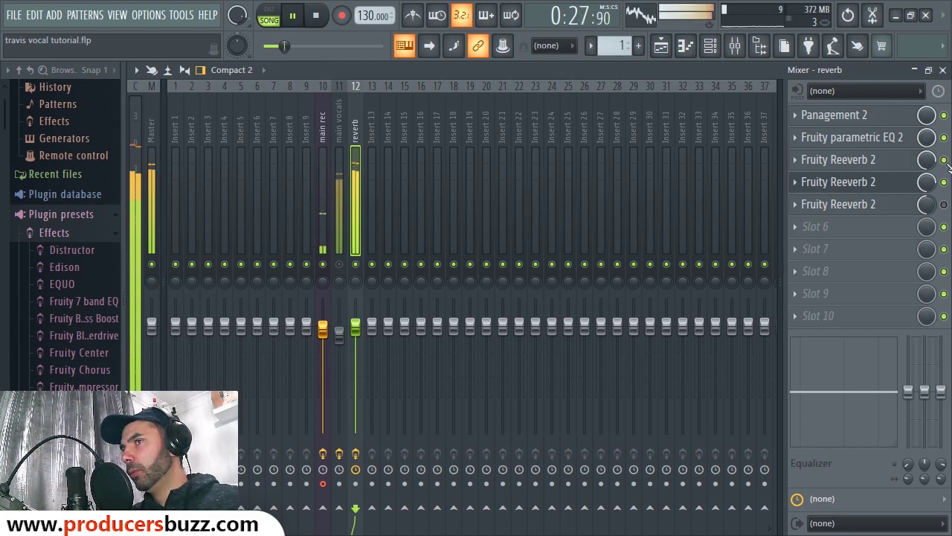
pyautogui.press('space')
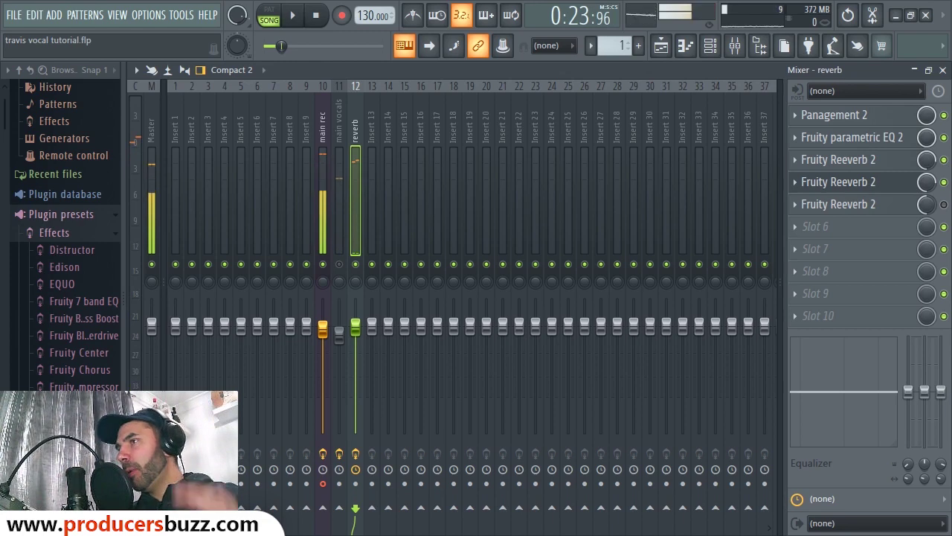
# Enable the third Fruity Reeverb 2 on the reverb track, review its room size, and recheck Panagement 2
pyautogui.click(852, 203)
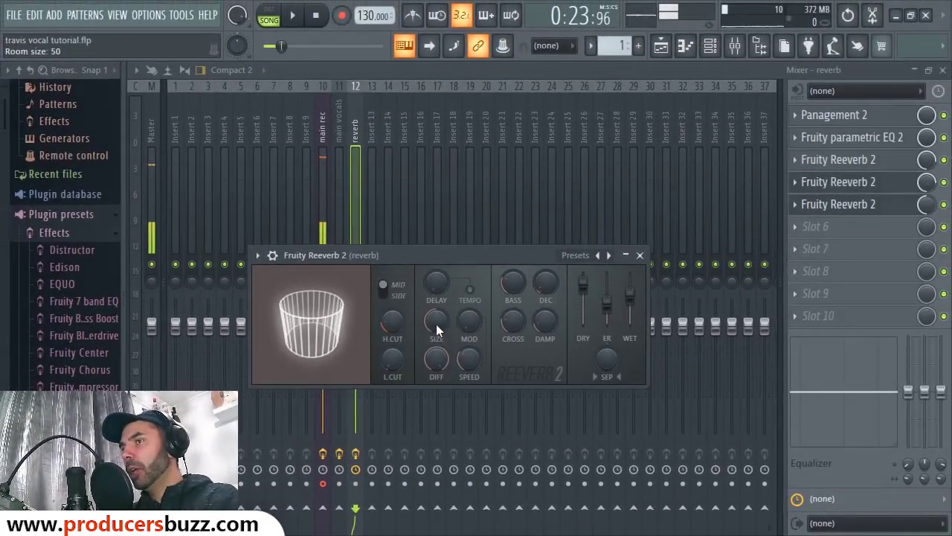
pyautogui.click(639, 255)
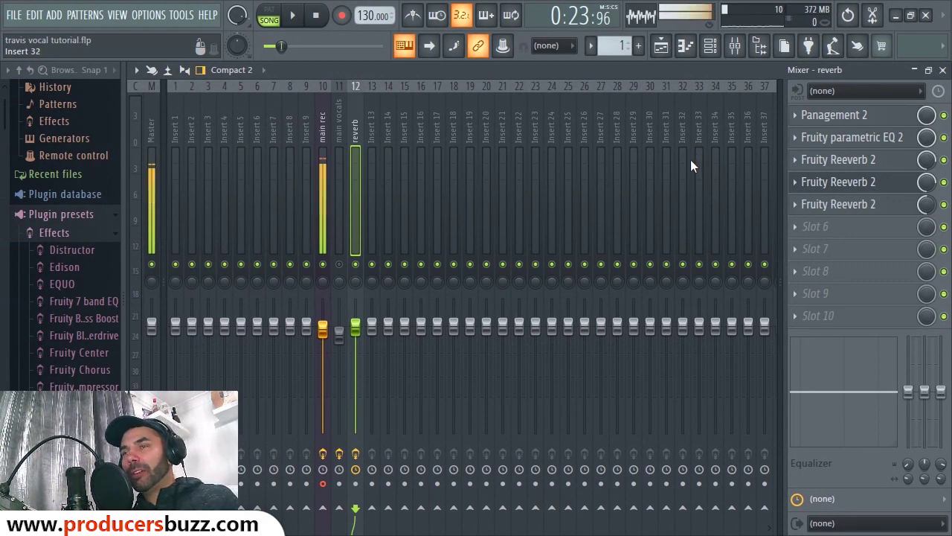
pyautogui.click(844, 117)
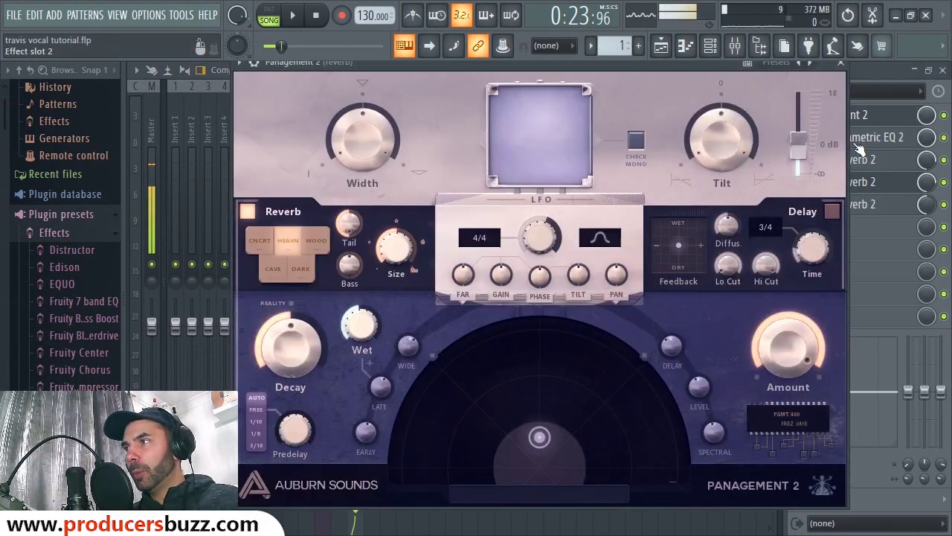
pyautogui.click(842, 67)
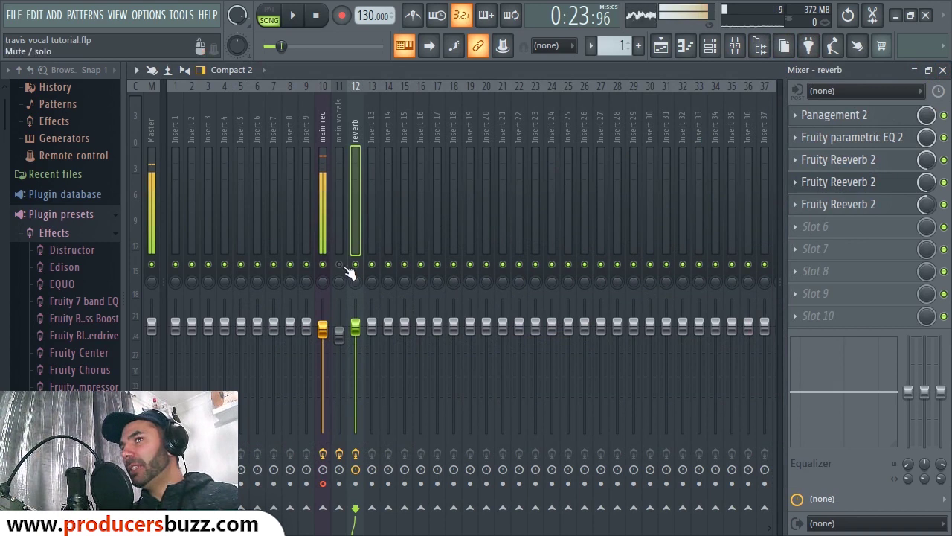
# Unmute the main vocals mixer track and play the vocals together with the reverb track
pyautogui.press('space')
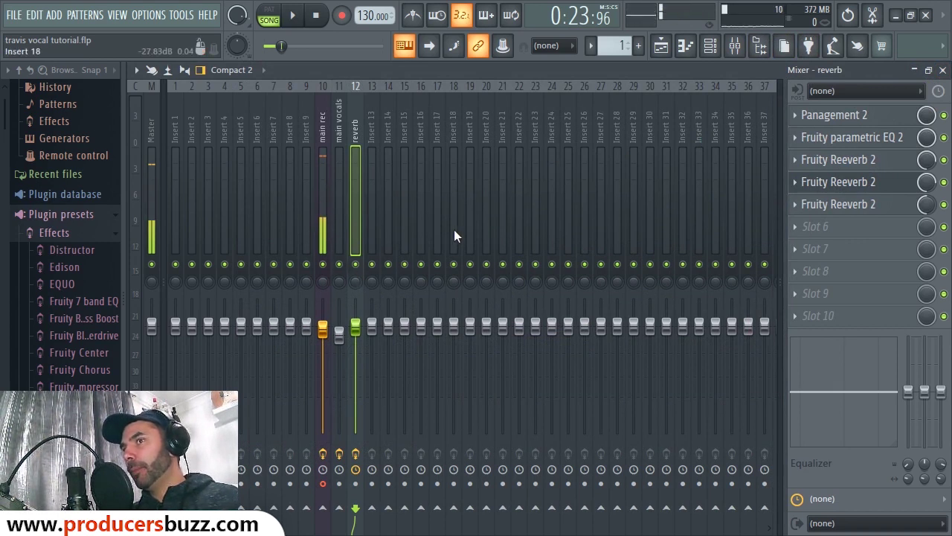
pyautogui.press('space')
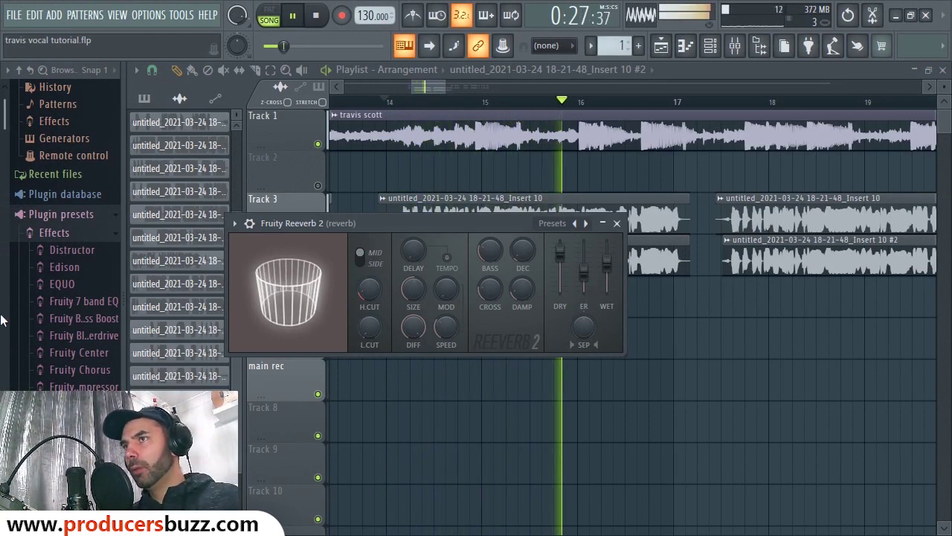
pyautogui.moveTo(446, 87); pyautogui.dragTo(426, 89)
pyautogui.press('space')
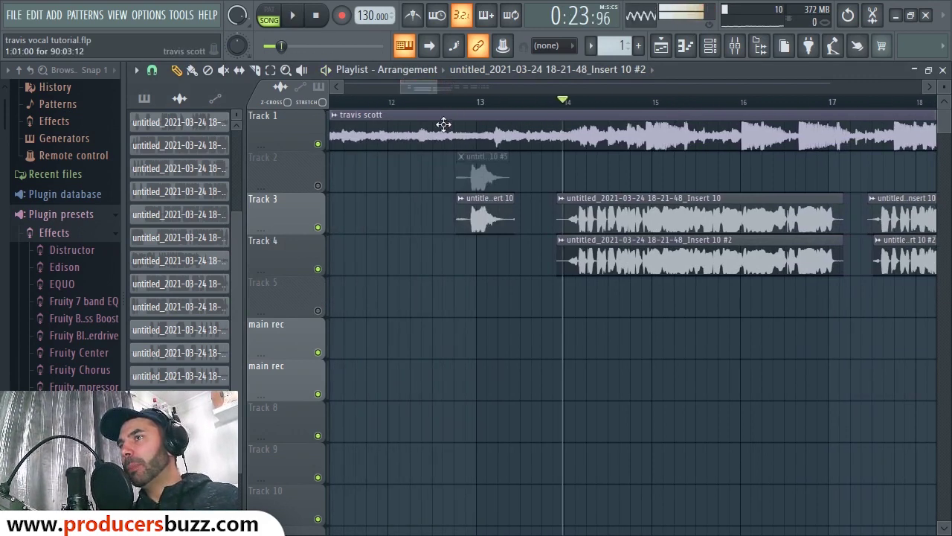
# Enable Track 2 in the playlist and play the short vocal clips from just before bar 13
pyautogui.click(318, 185)
pyautogui.click(458, 103)
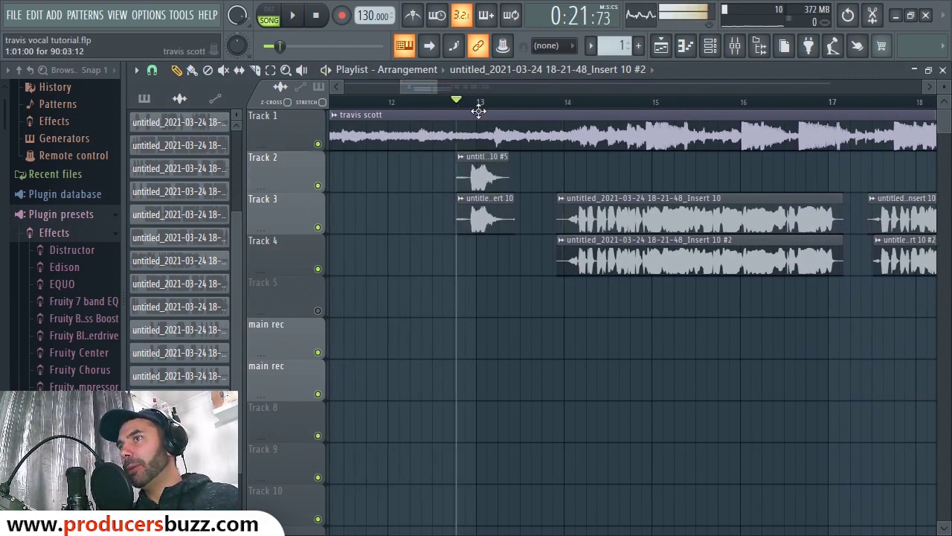
pyautogui.press('space')
pyautogui.press('space')
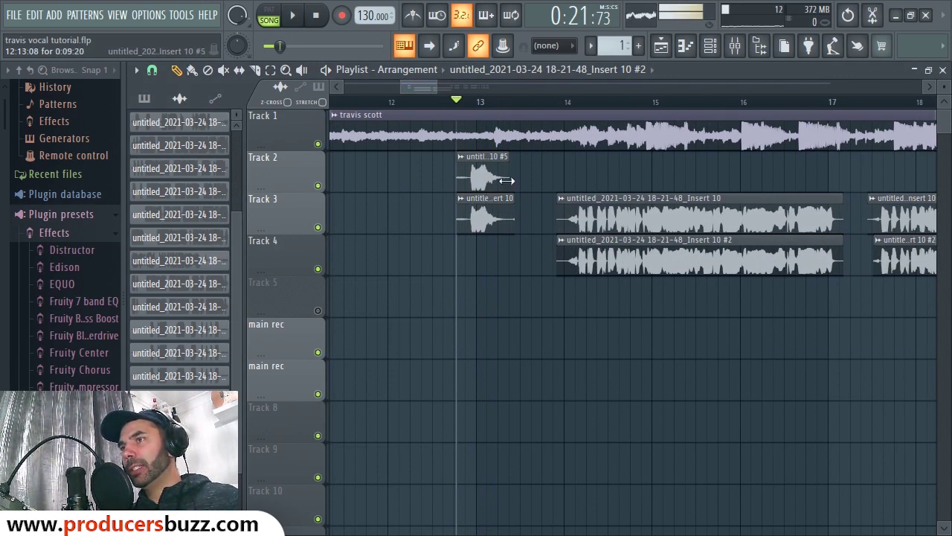
# Delete the short clip near bar 13 on Track 2 and play the Track 3 clip routed to mixer track 12 (reverb)
pyautogui.rightClick(480, 174)
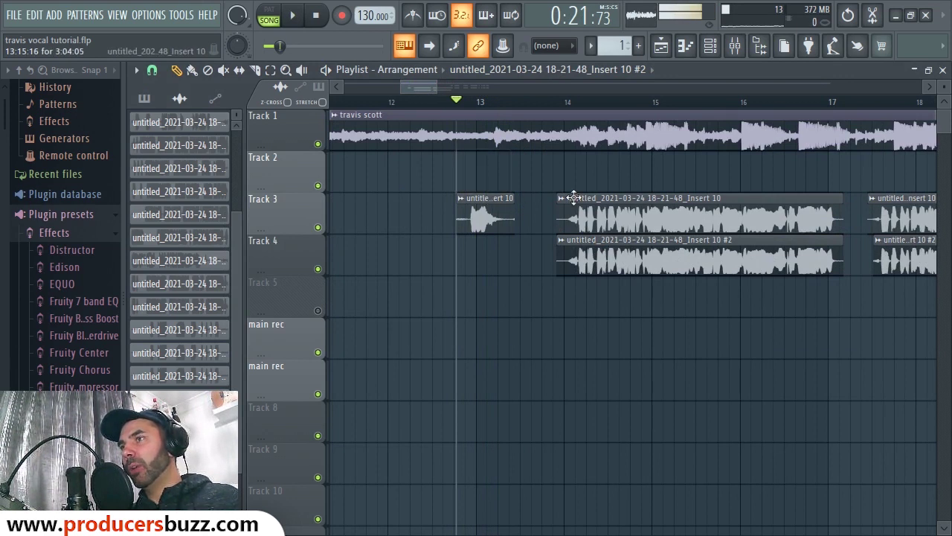
pyautogui.doubleClick(473, 207)
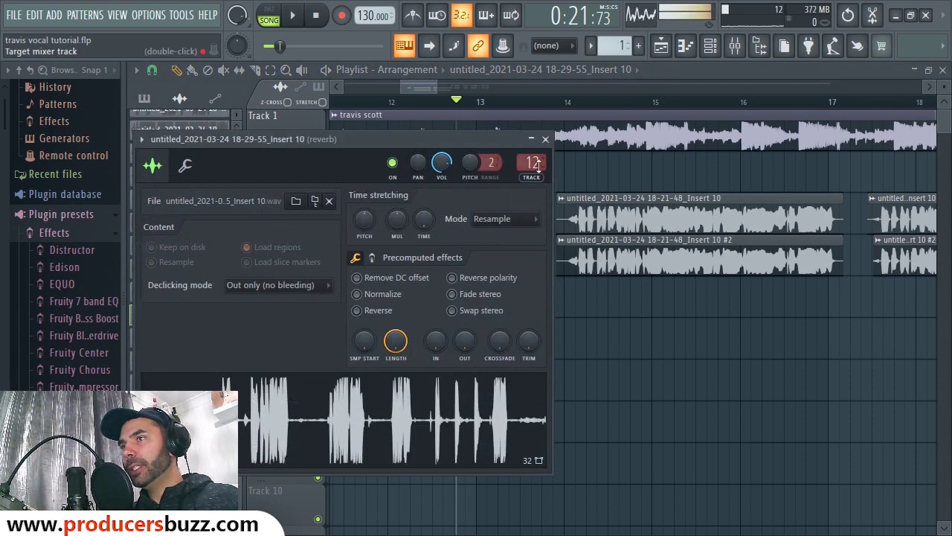
pyautogui.click(546, 139)
pyautogui.press('space')
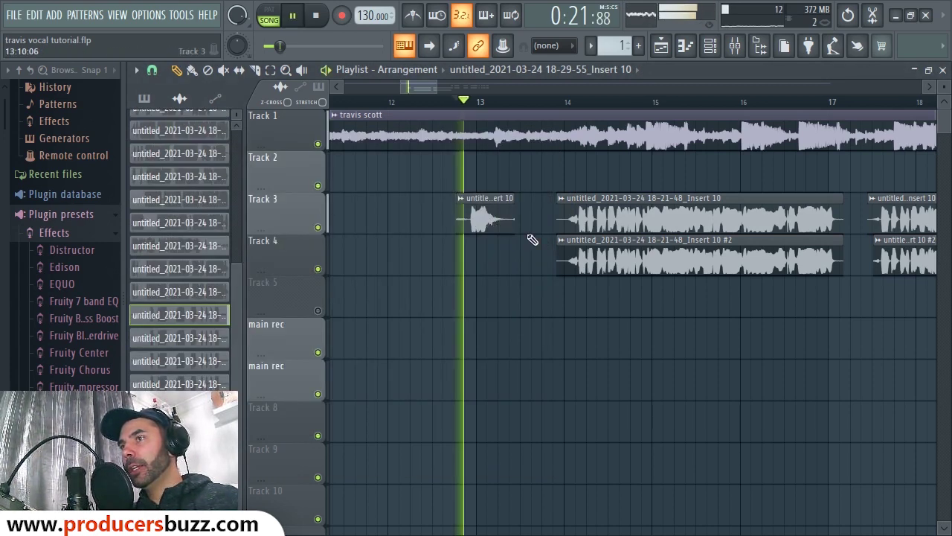
pyautogui.press('space')
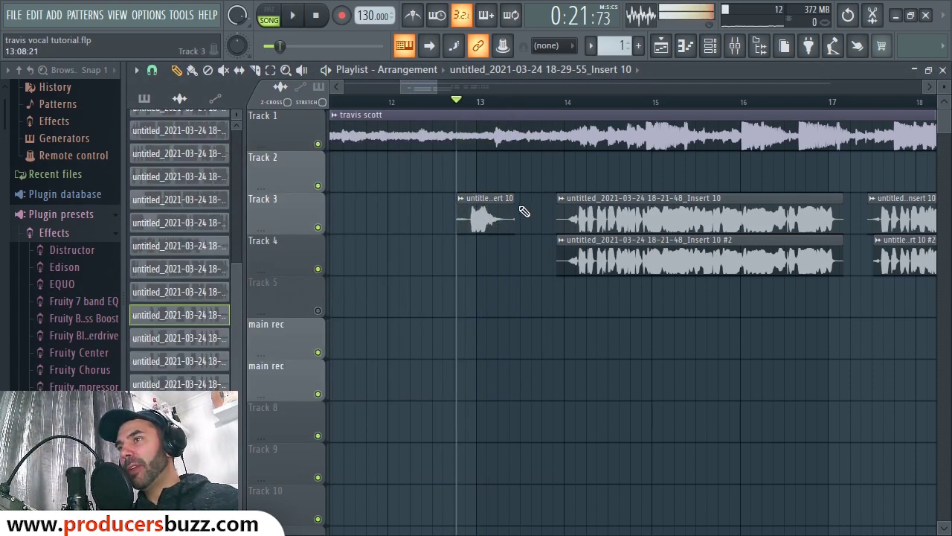
# Trim the end of the short Track 3 clip and play it routed to mixer track 11 (main vocals)
pyautogui.moveTo(514, 203); pyautogui.dragTo(505, 201)
pyautogui.doubleClick(484, 209)
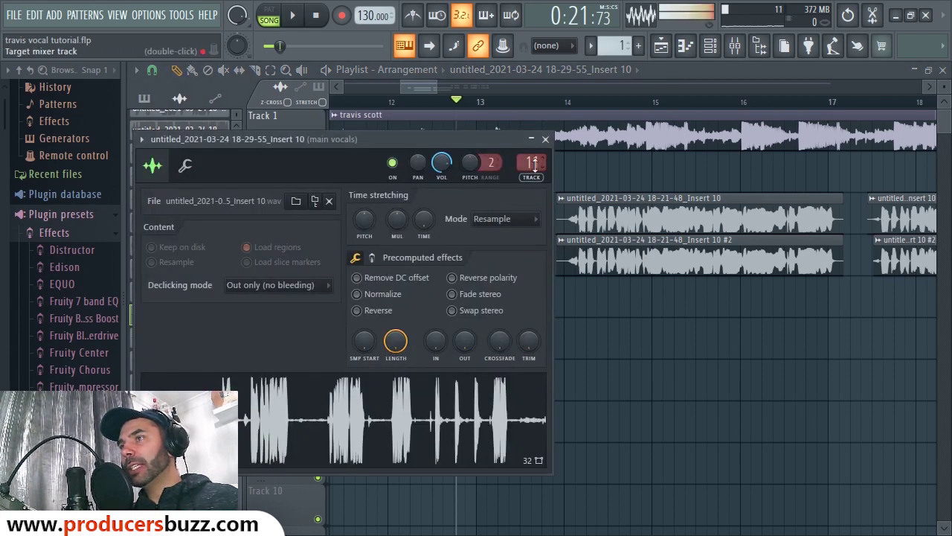
pyautogui.click(549, 146)
pyautogui.press('space')
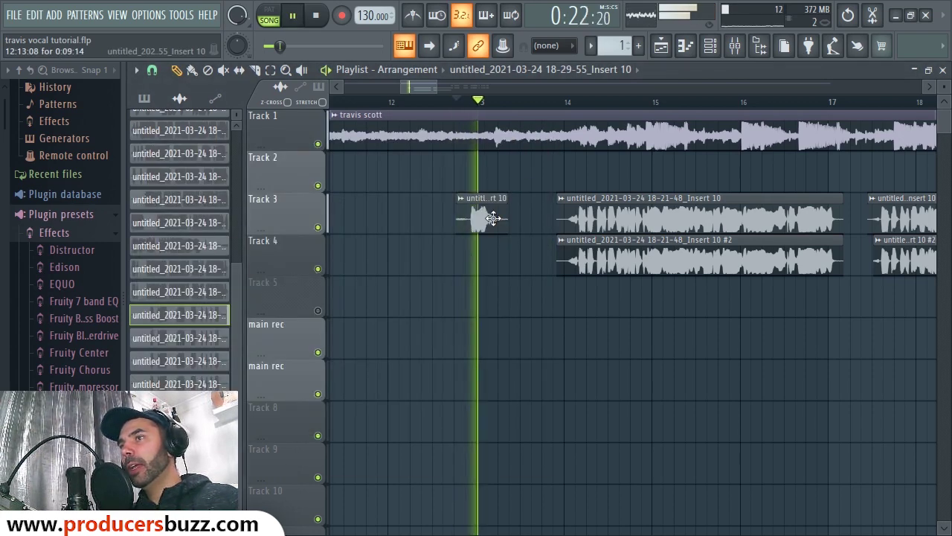
pyautogui.press('space')
# Set the playlist snap to Cell, duplicate the short Track 3 clip onto Track 4 at the same position, and play both
pyautogui.click(152, 70)
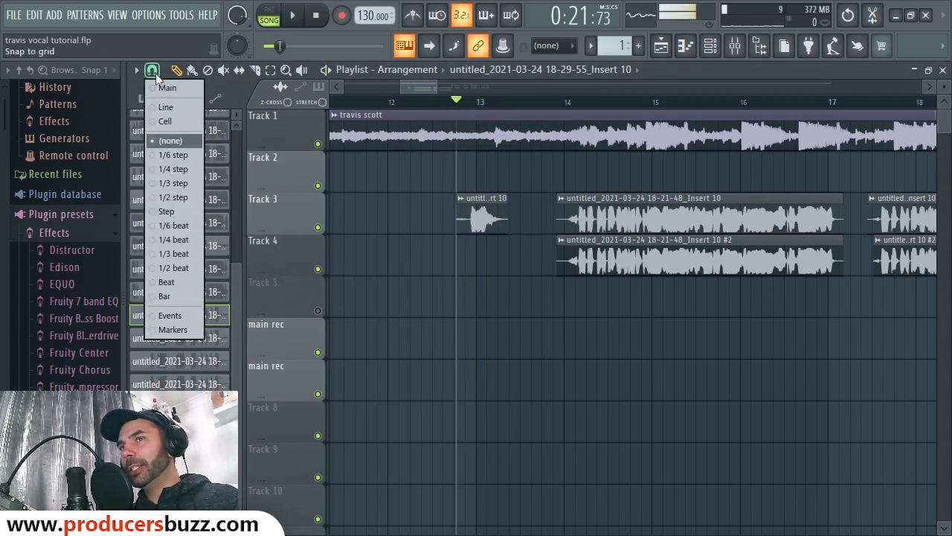
pyautogui.click(167, 121)
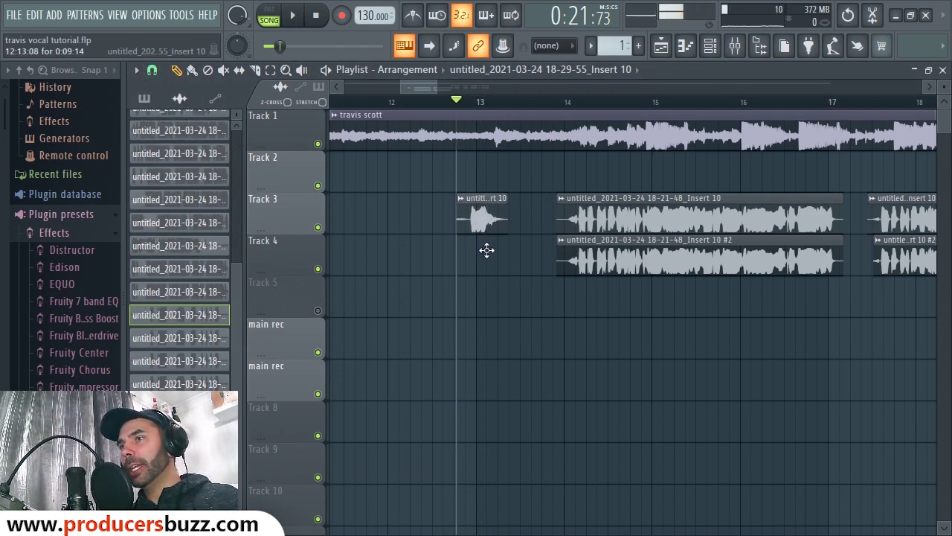
pyautogui.moveTo(487, 265); pyautogui.dragTo(482, 216)
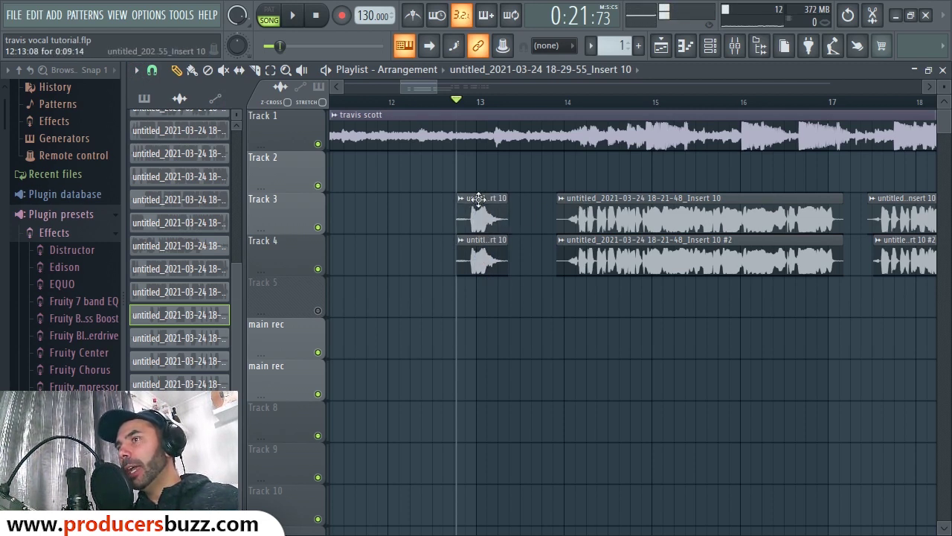
pyautogui.press('space')
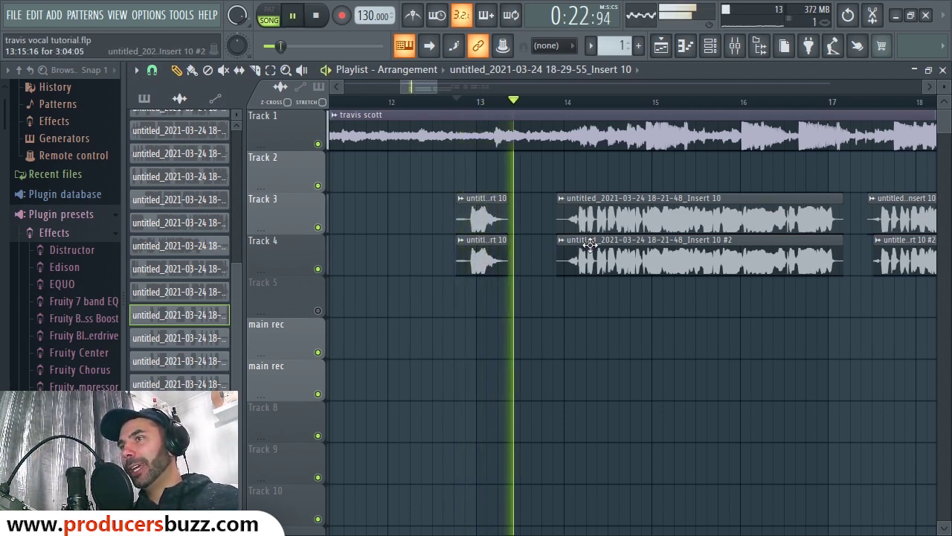
pyautogui.press('space')
# Inspect the short Track 3 clip's routing to mixer track 12 and view the reverb track in the mixer
pyautogui.doubleClick(498, 215)
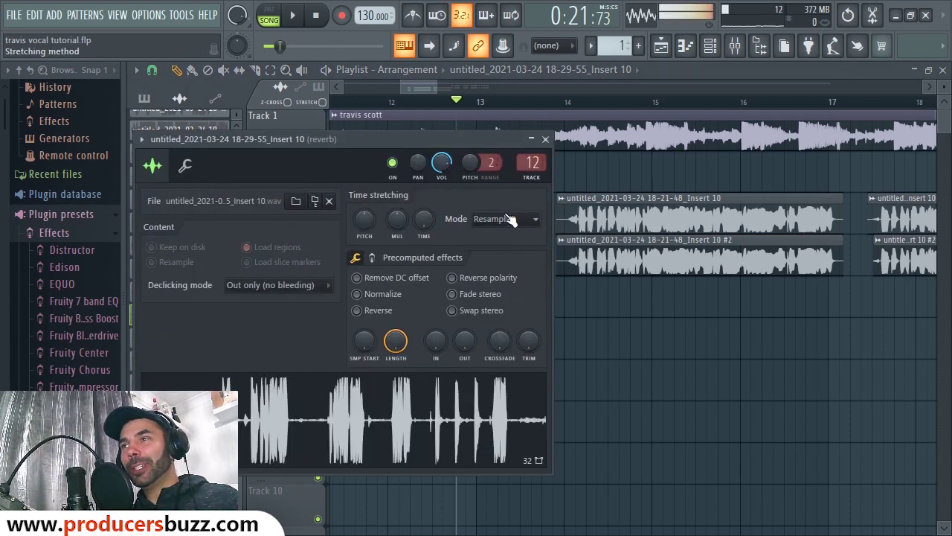
pyautogui.doubleClick(532, 163)
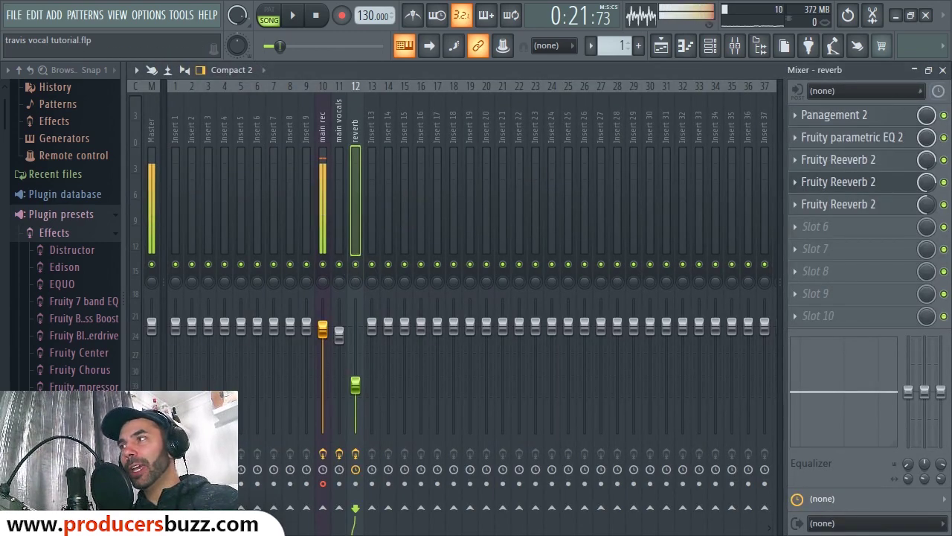
pyautogui.click(943, 70)
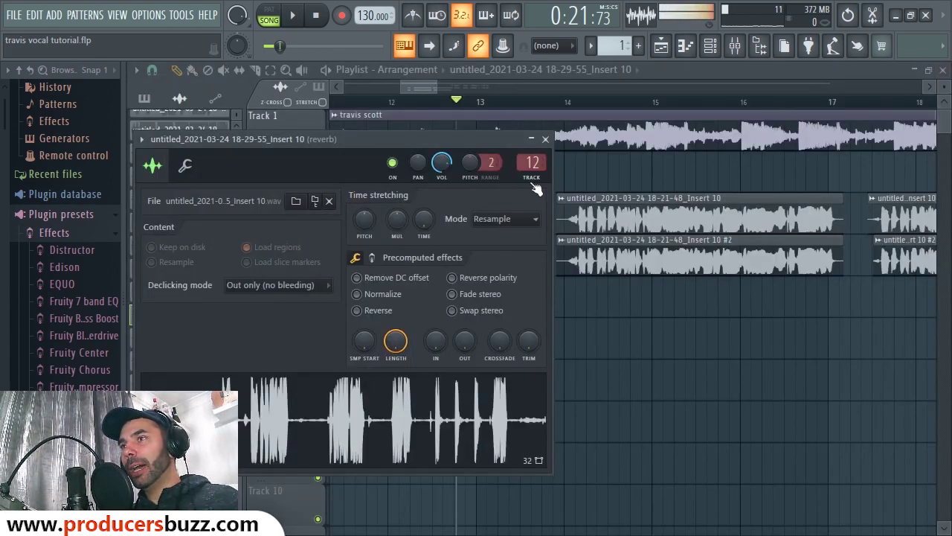
pyautogui.click(541, 138)
# Duplicate the short Track 3 clip onto Track 2 at the same position and play the stacked vocals
pyautogui.moveTo(478, 206); pyautogui.dragTo(478, 165)
pyautogui.press('space')
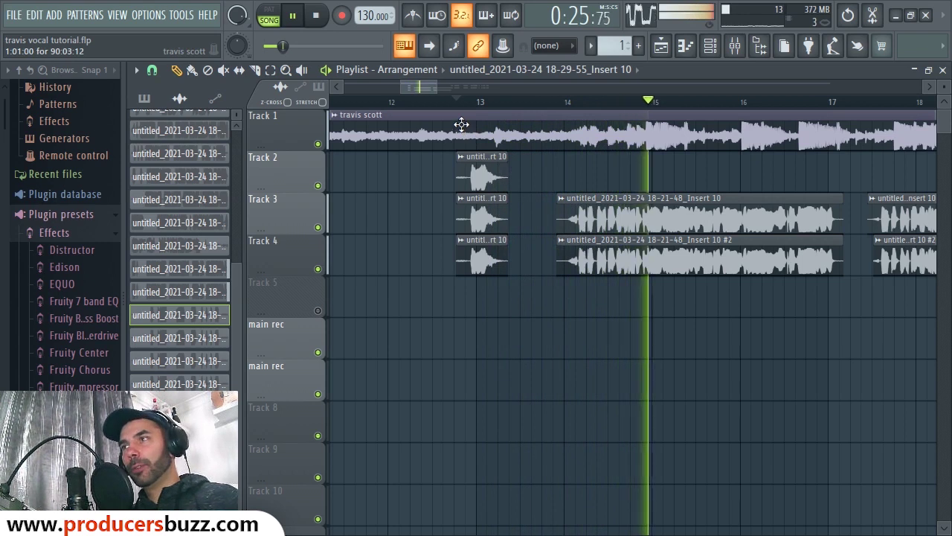
pyautogui.press('space')
pyautogui.rightClick(477, 182)
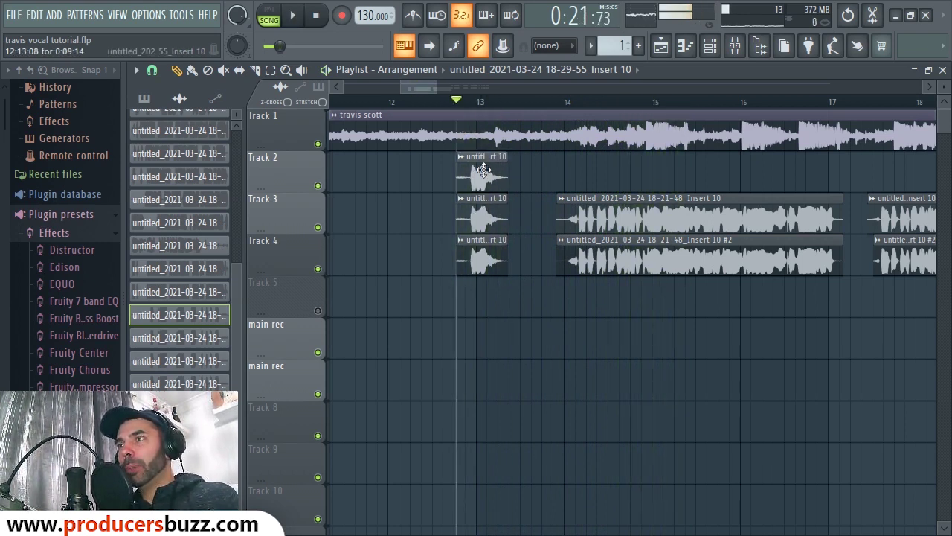
pyautogui.press('space')
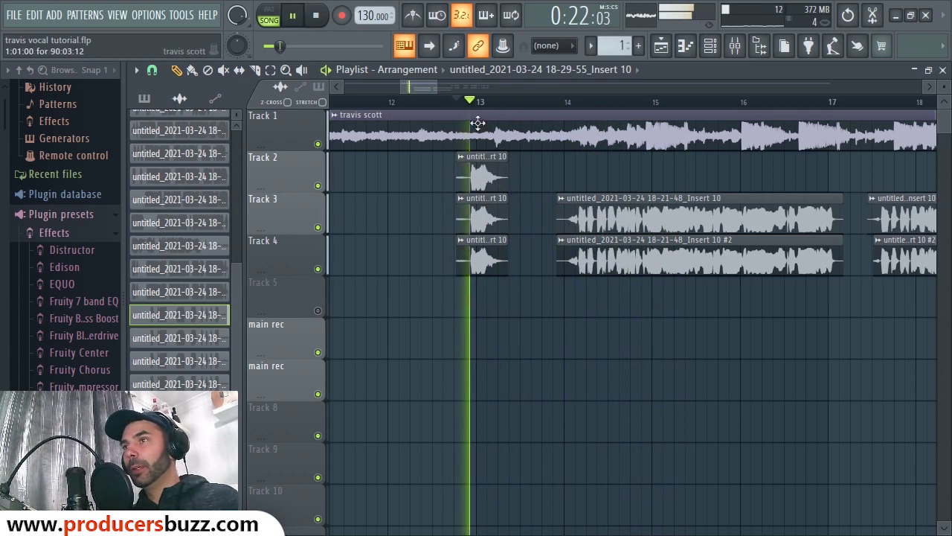
# View the full layered vocal arrangement in the playlist and open the mixer
pyautogui.moveTo(439, 89); pyautogui.dragTo(493, 102)
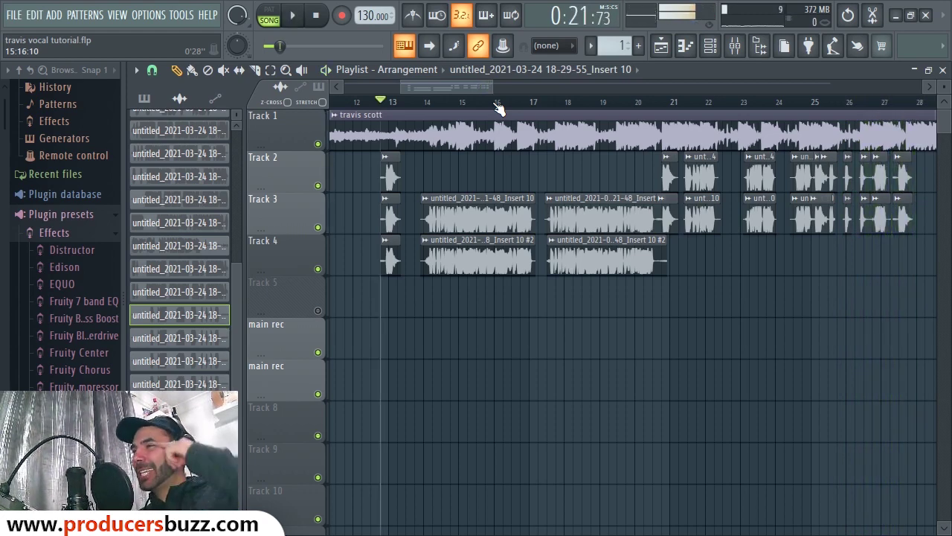
pyautogui.click(750, 48)
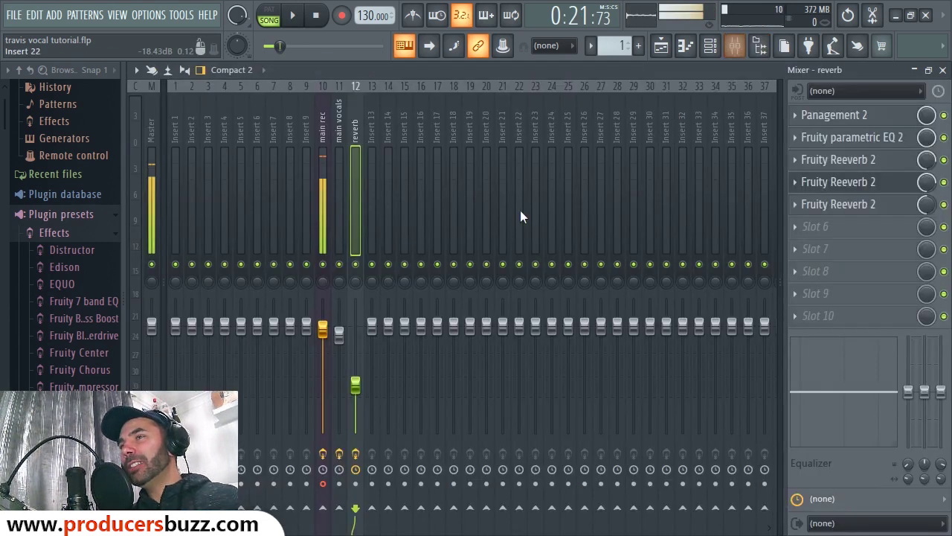